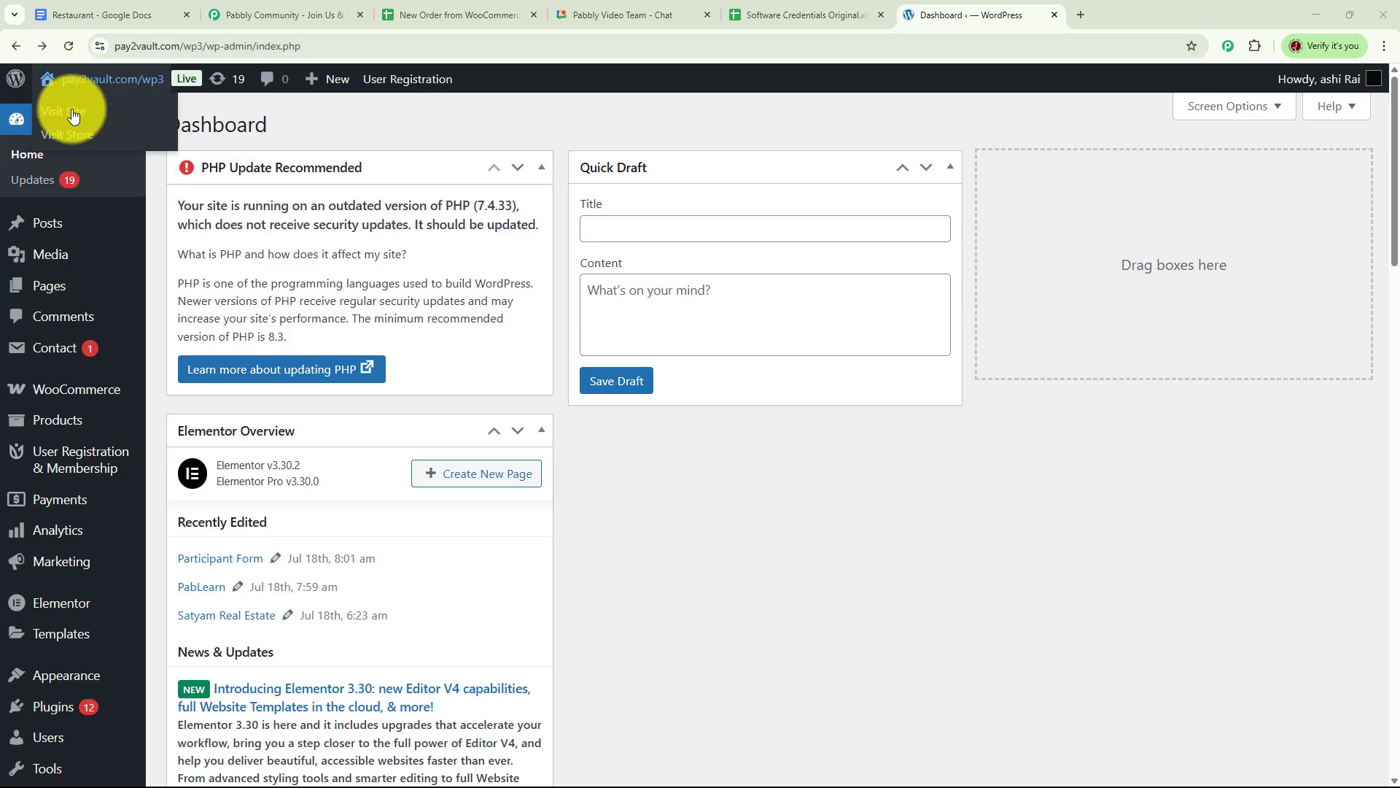
From All Products, view the Orange Summer Dress and add it to the cart.
{"action": "mouse_move", "coordinate": [51, 717]}
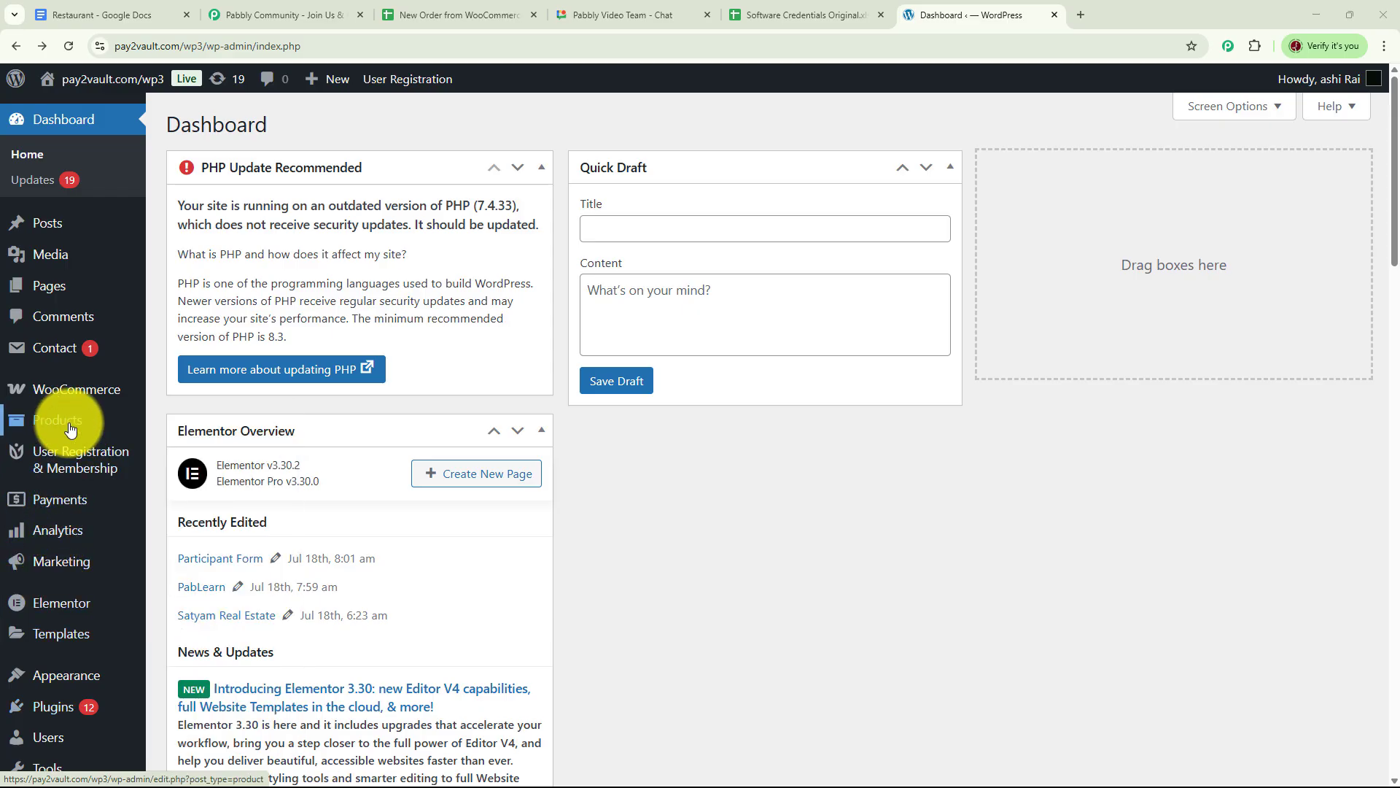
{"action": "mouse_move", "coordinate": [125, 428]}
{"action": "left_click", "coordinate": [213, 431]}
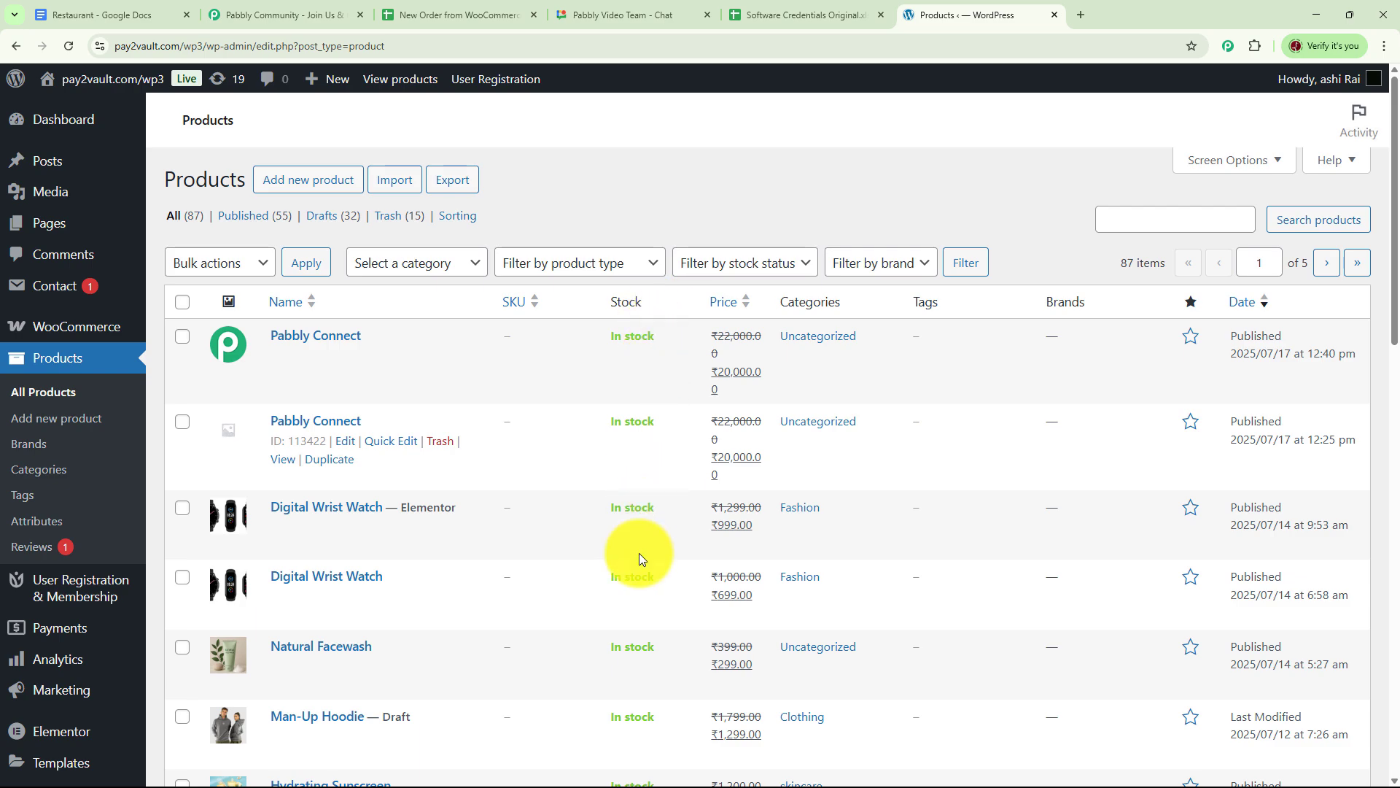
{"action": "scroll", "coordinate": [639, 554], "scroll_direction": "down", "scroll_amount": 7}
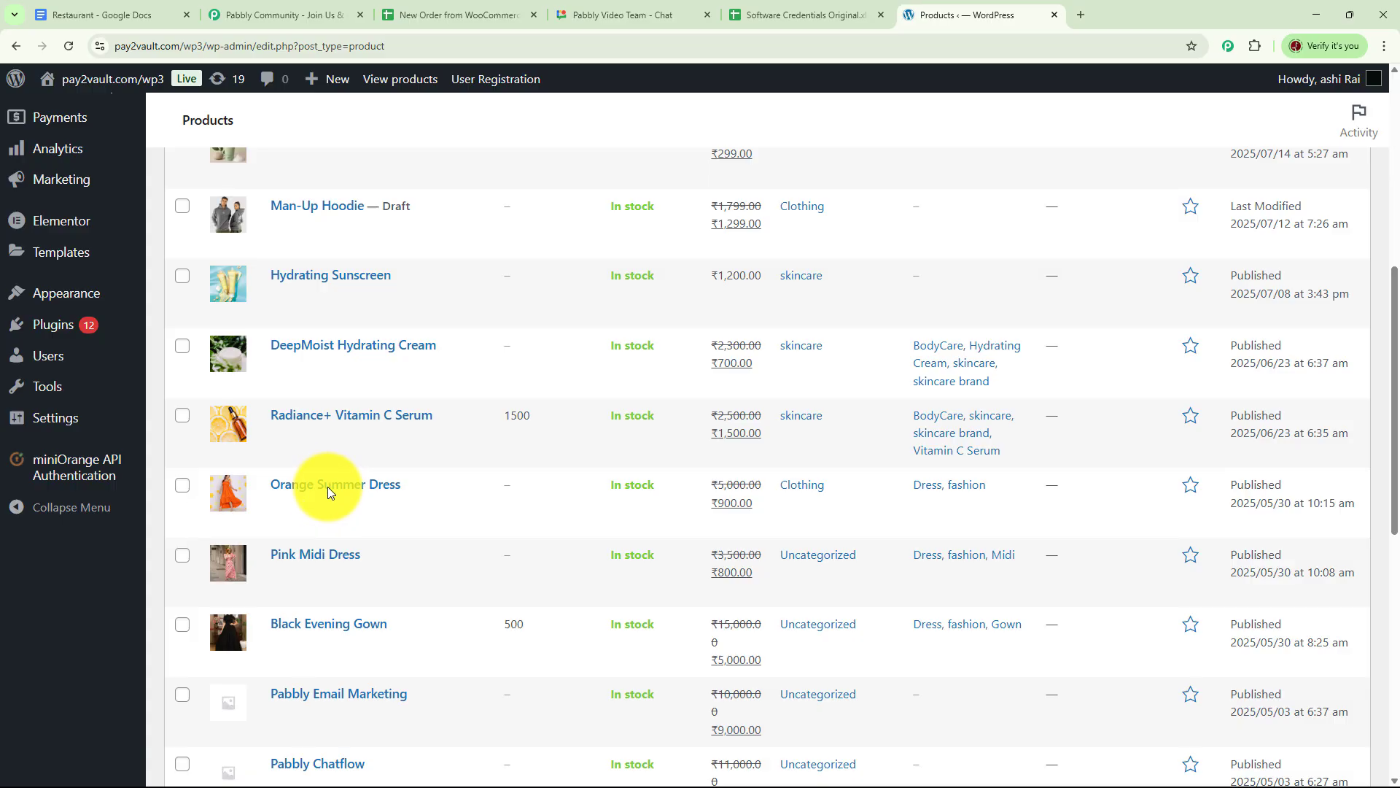
{"action": "left_click", "coordinate": [286, 522]}
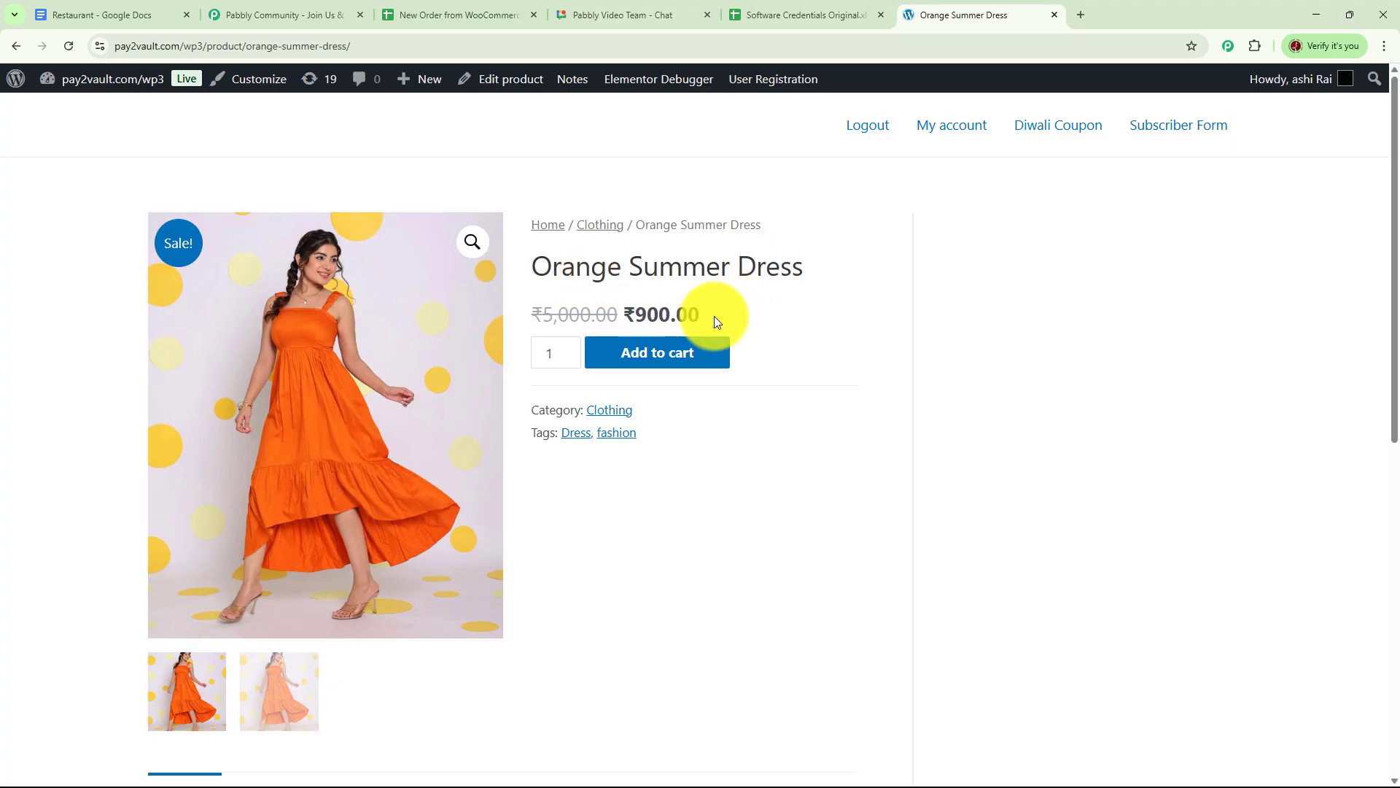
{"action": "left_click", "coordinate": [658, 359]}
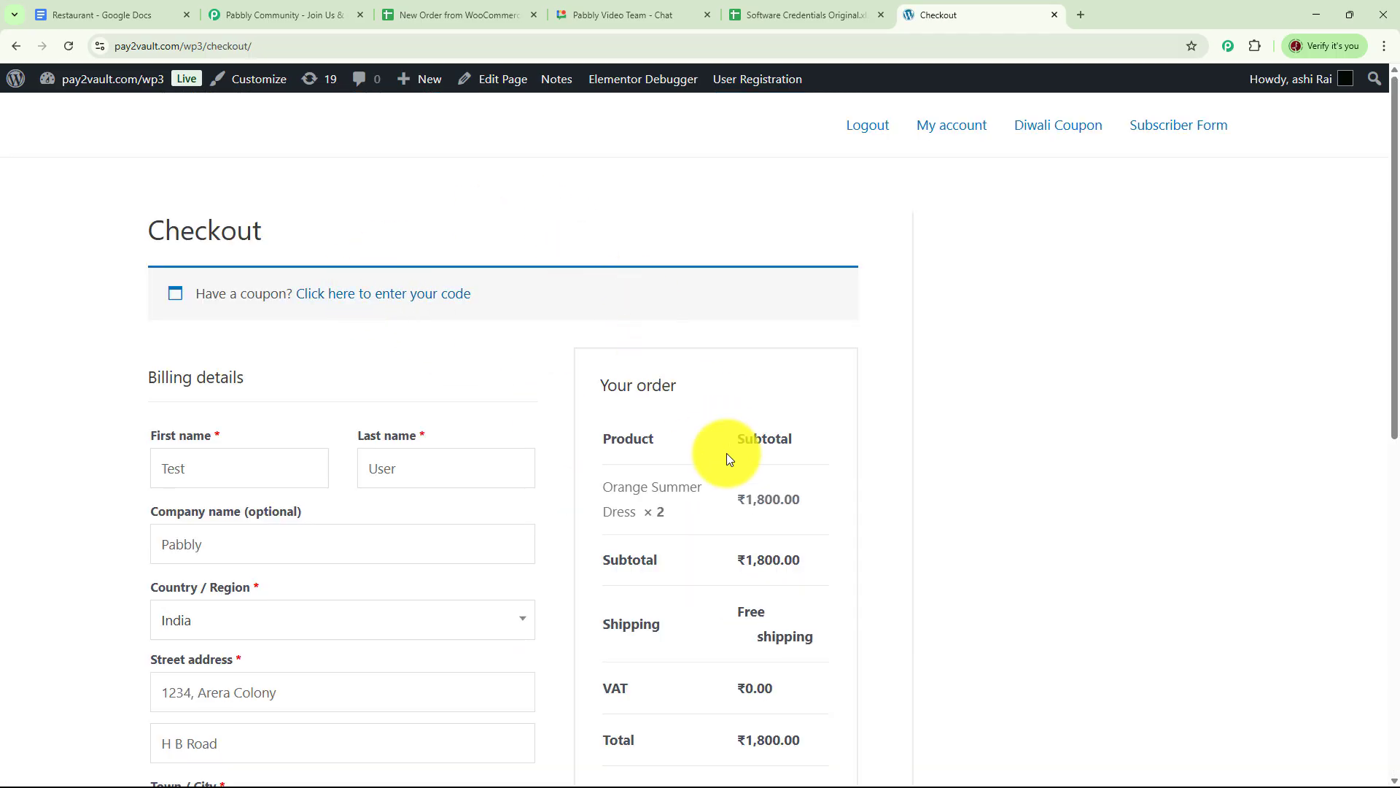
Edit the billing first name and PIN code in the checkout billing details.
{"action": "scroll", "coordinate": [727, 453], "scroll_direction": "down", "scroll_amount": 2}
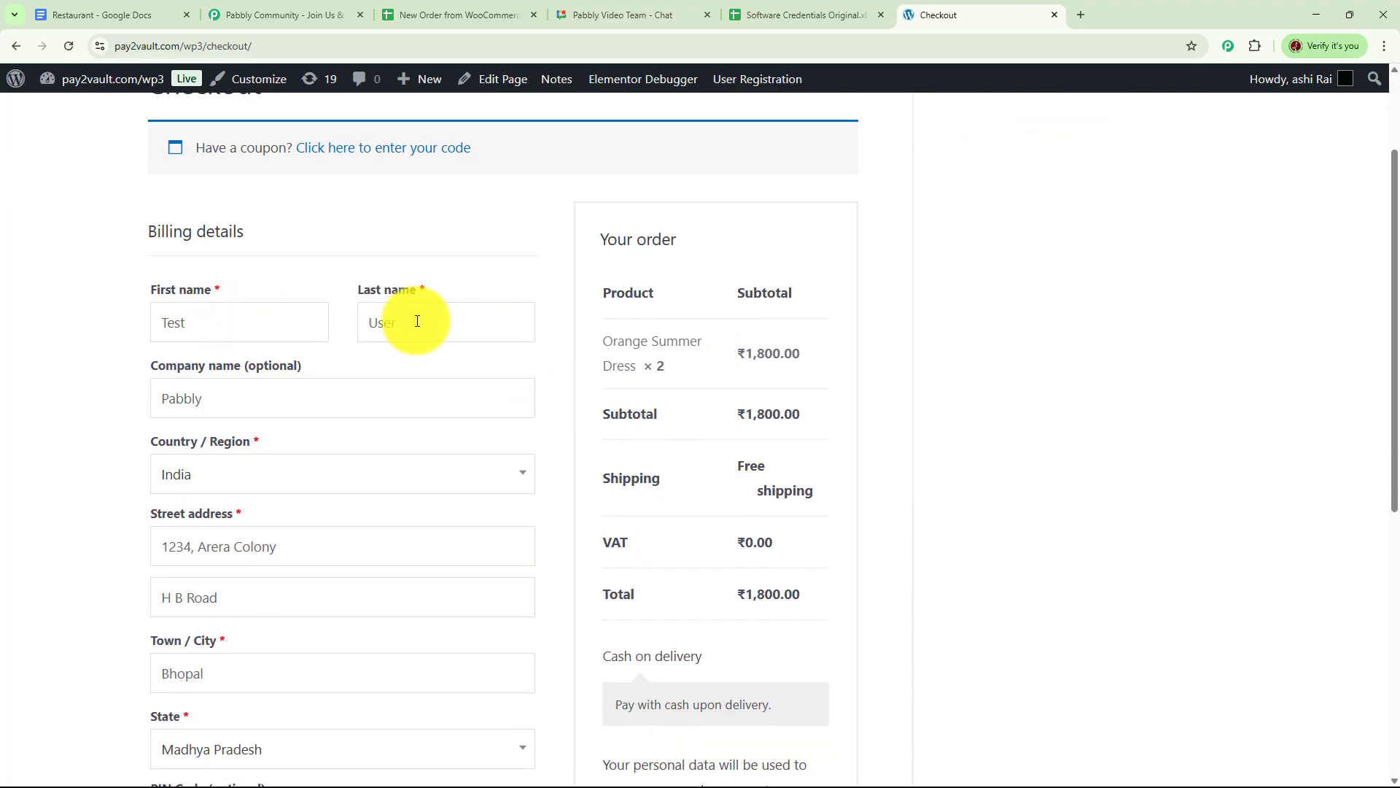
{"action": "left_click", "coordinate": [216, 323]}
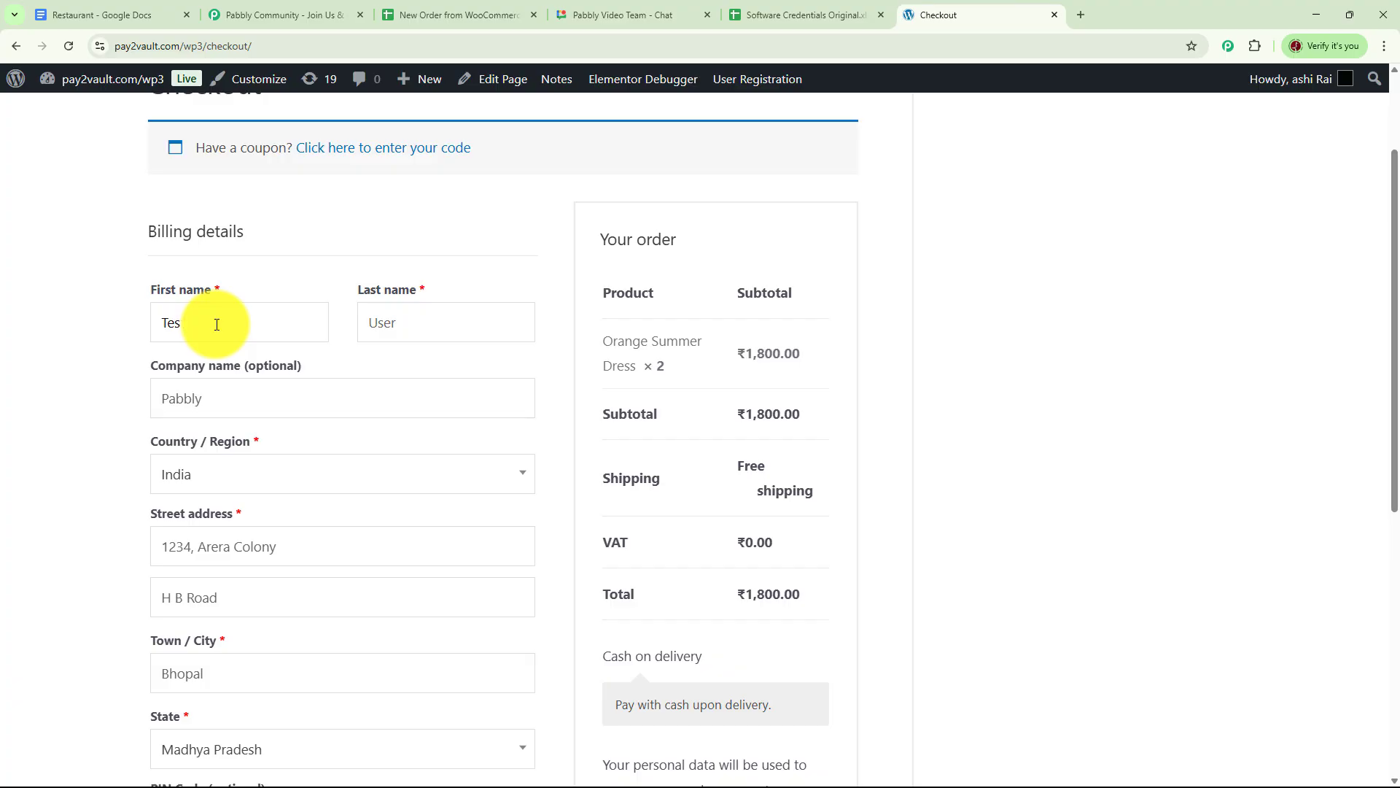
{"action": "type", "text": "Demo"}
{"action": "left_click", "coordinate": [426, 329]}
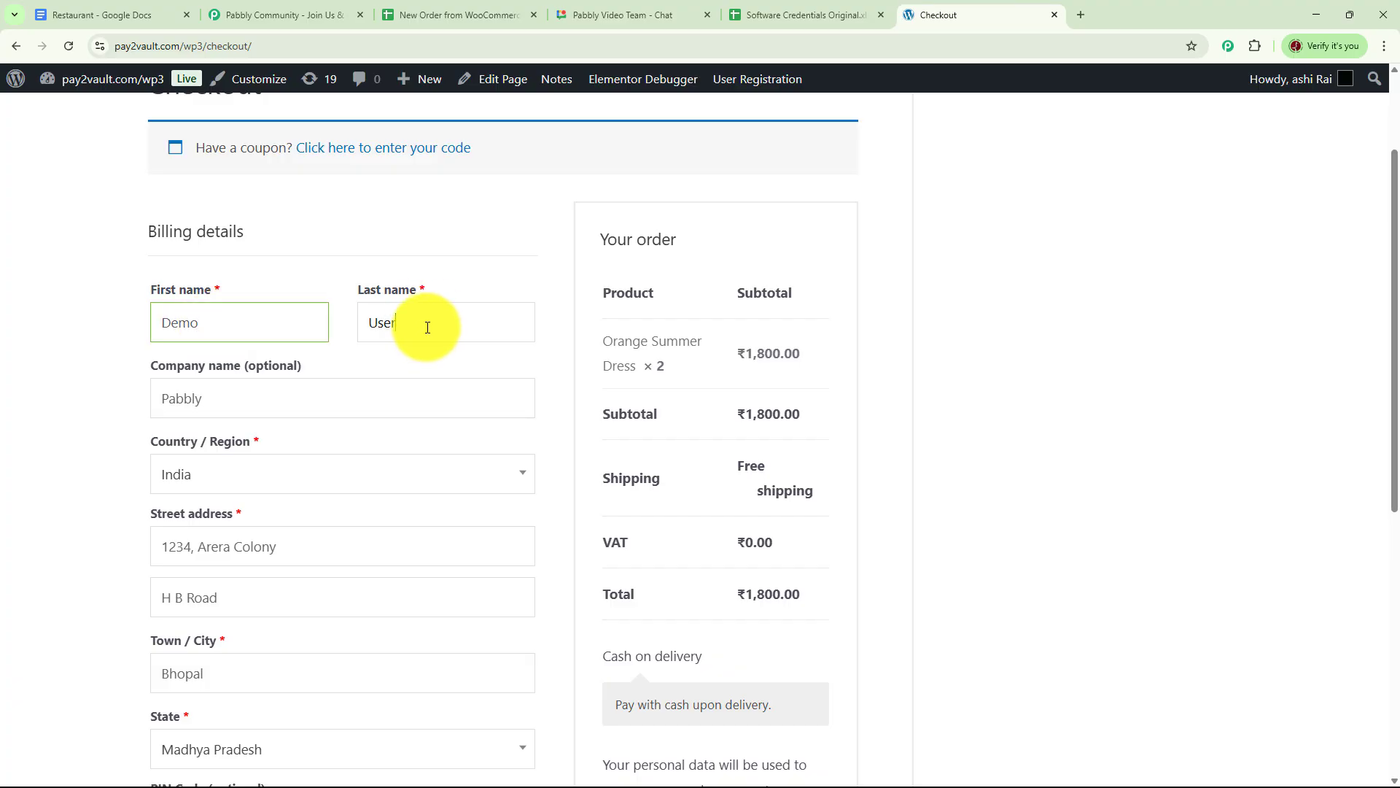
{"action": "left_click", "coordinate": [254, 398]}
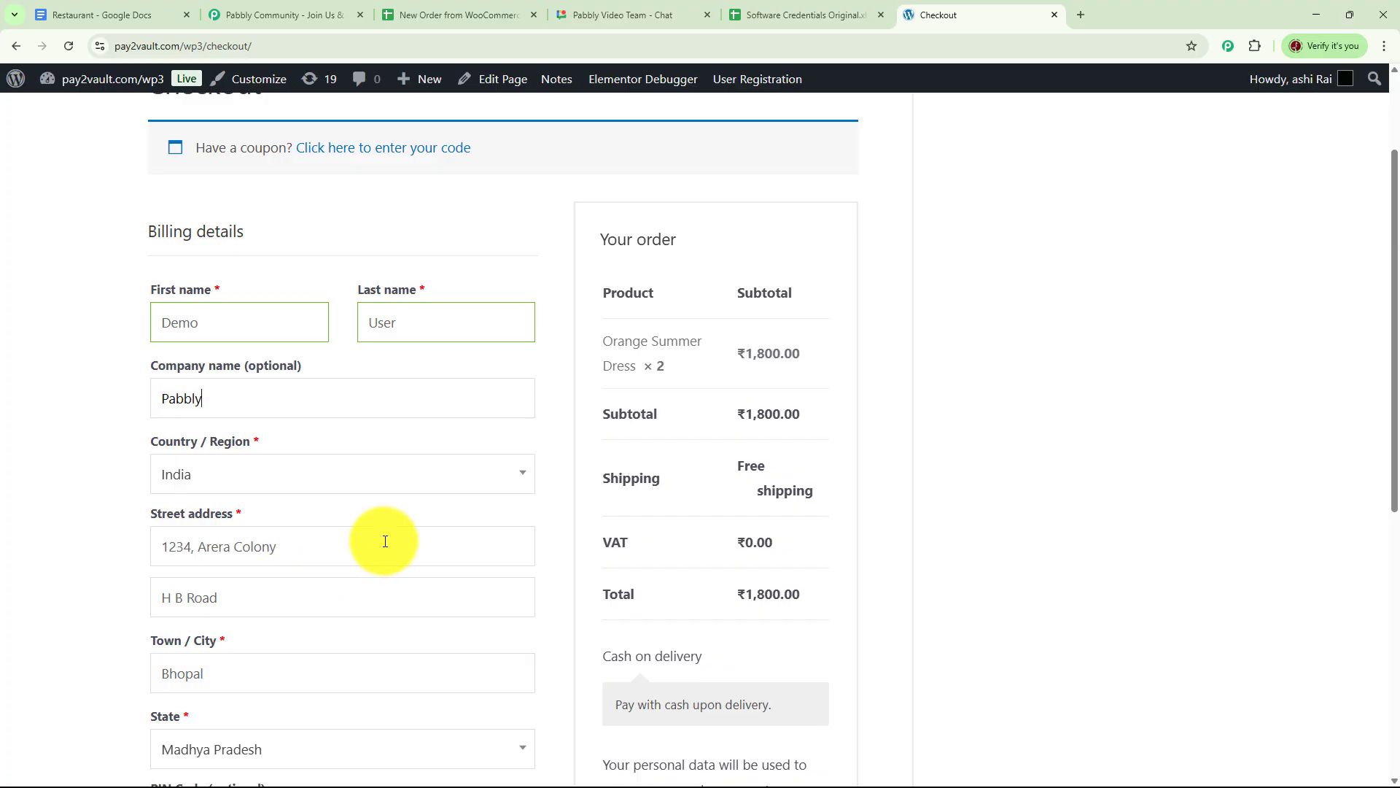
{"action": "scroll", "coordinate": [394, 529], "scroll_direction": "down", "scroll_amount": 3}
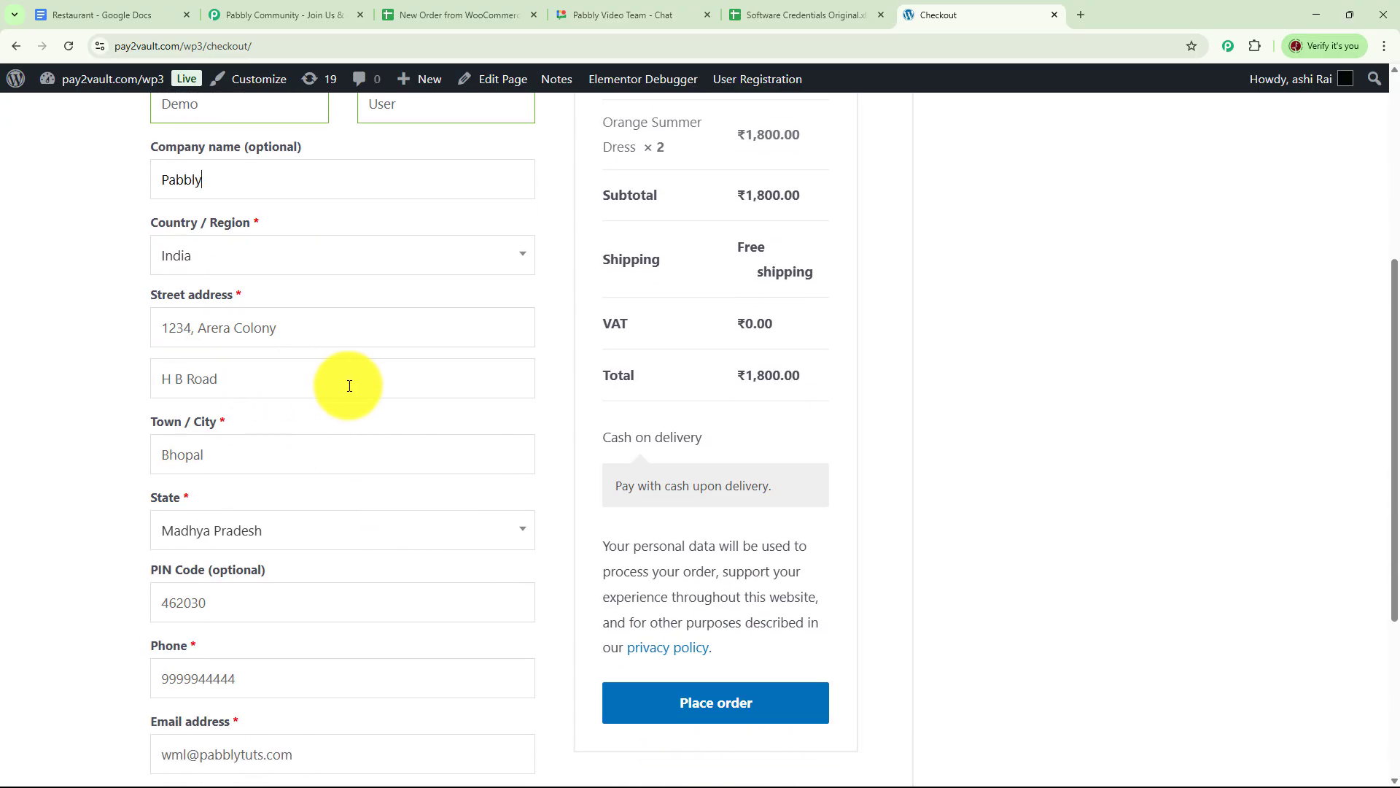
{"action": "scroll", "coordinate": [284, 459], "scroll_direction": "down", "scroll_amount": 2}
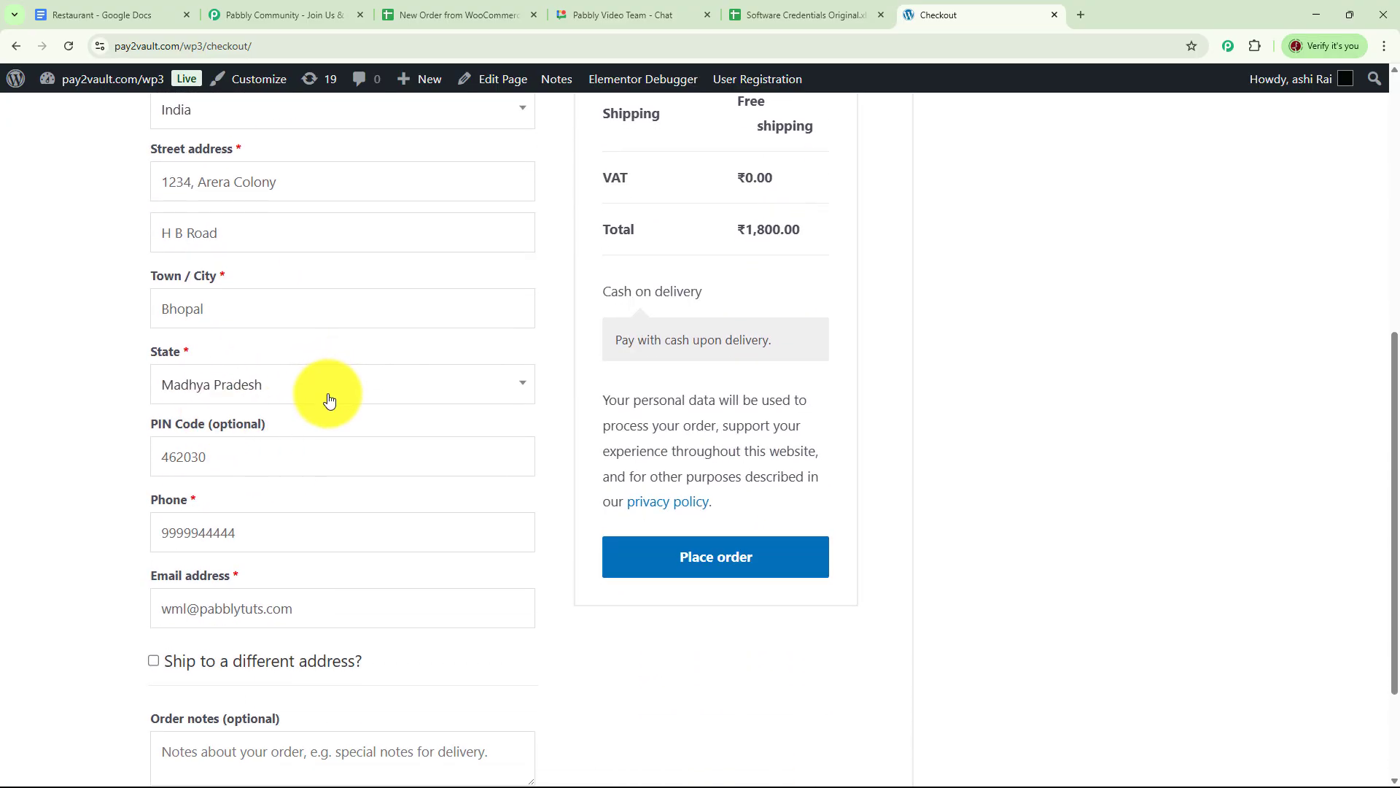
{"action": "left_click", "coordinate": [341, 463]}
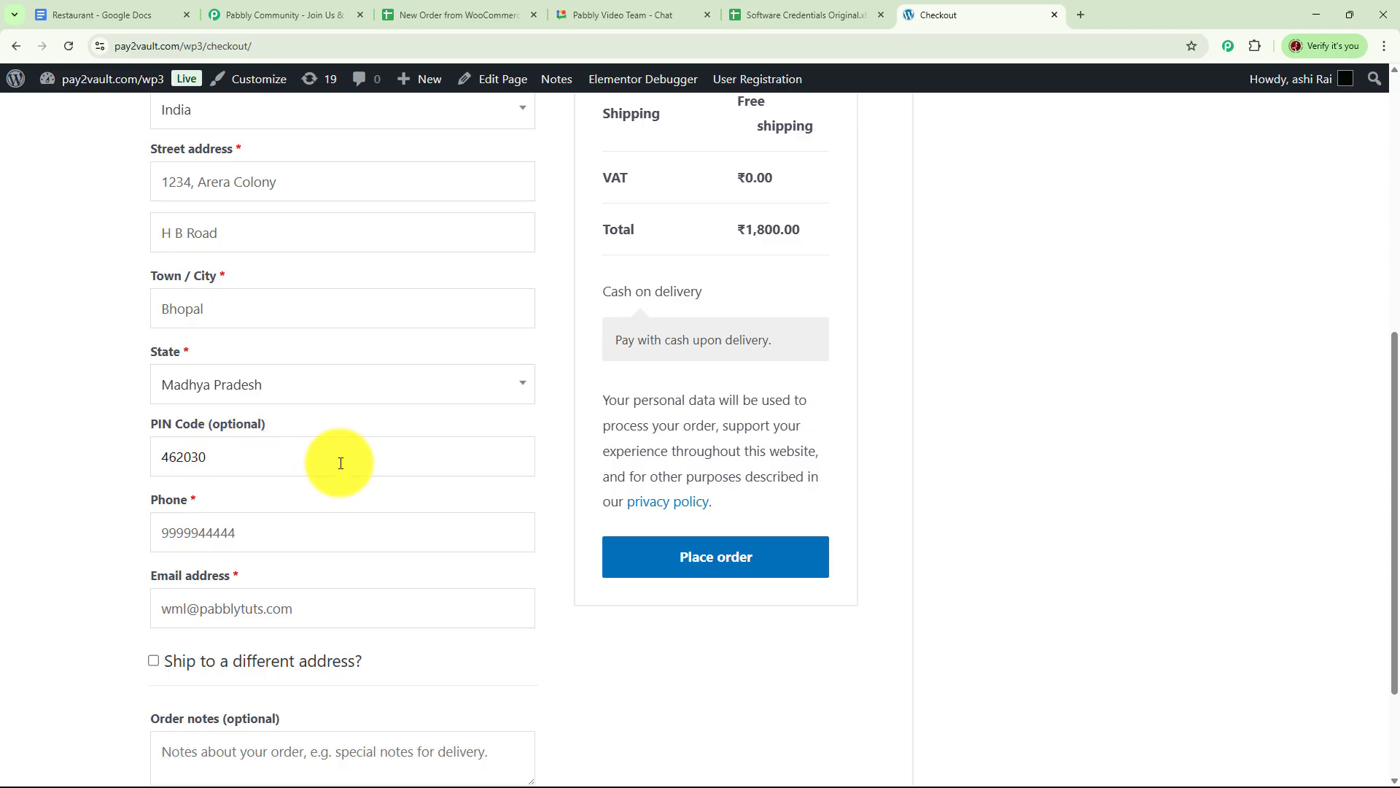
{"action": "scroll", "coordinate": [340, 463], "scroll_direction": "down", "scroll_amount": 2}
{"action": "type", "text": "26"}
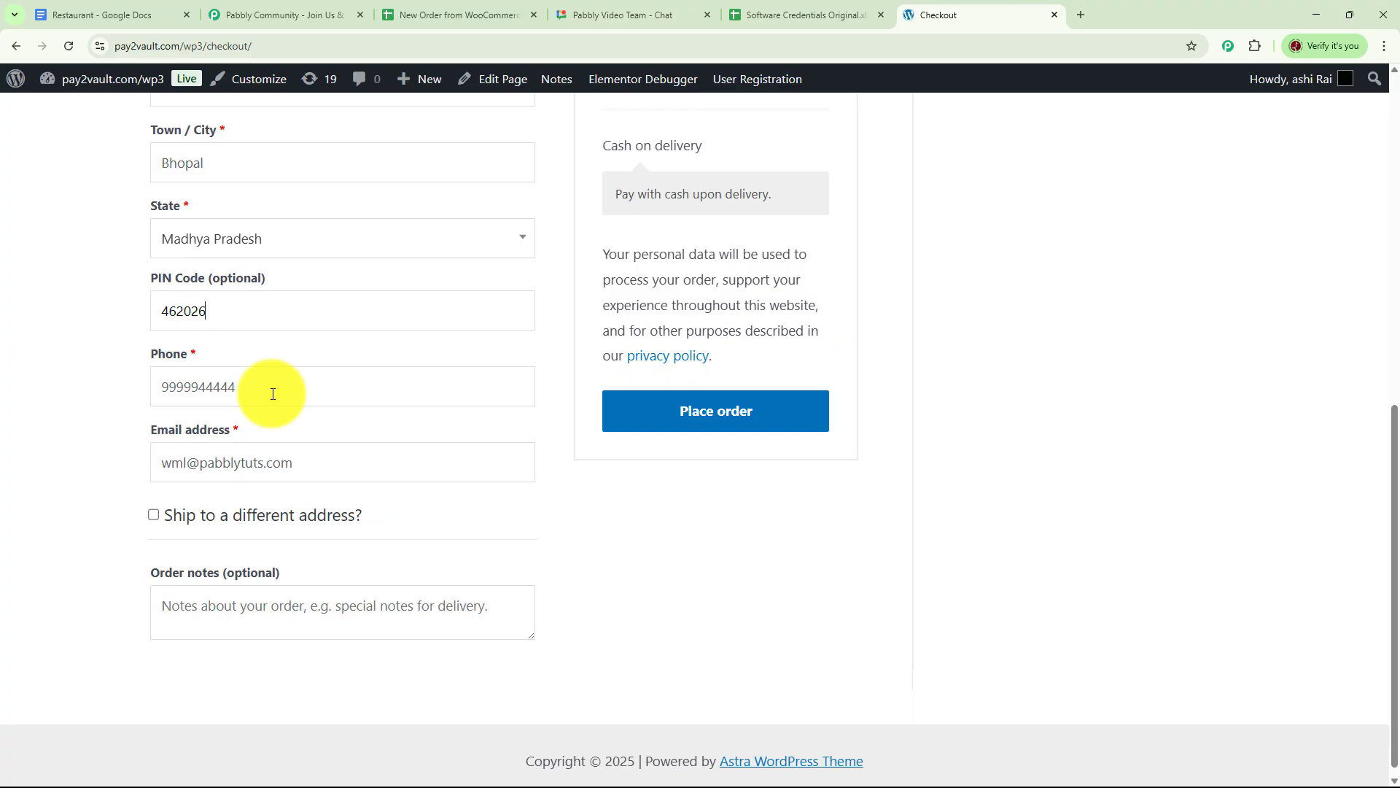
Place the ₹1,800 cash-on-delivery order and review the order-received confirmation.
{"action": "scroll", "coordinate": [273, 392], "scroll_direction": "down", "scroll_amount": 1}
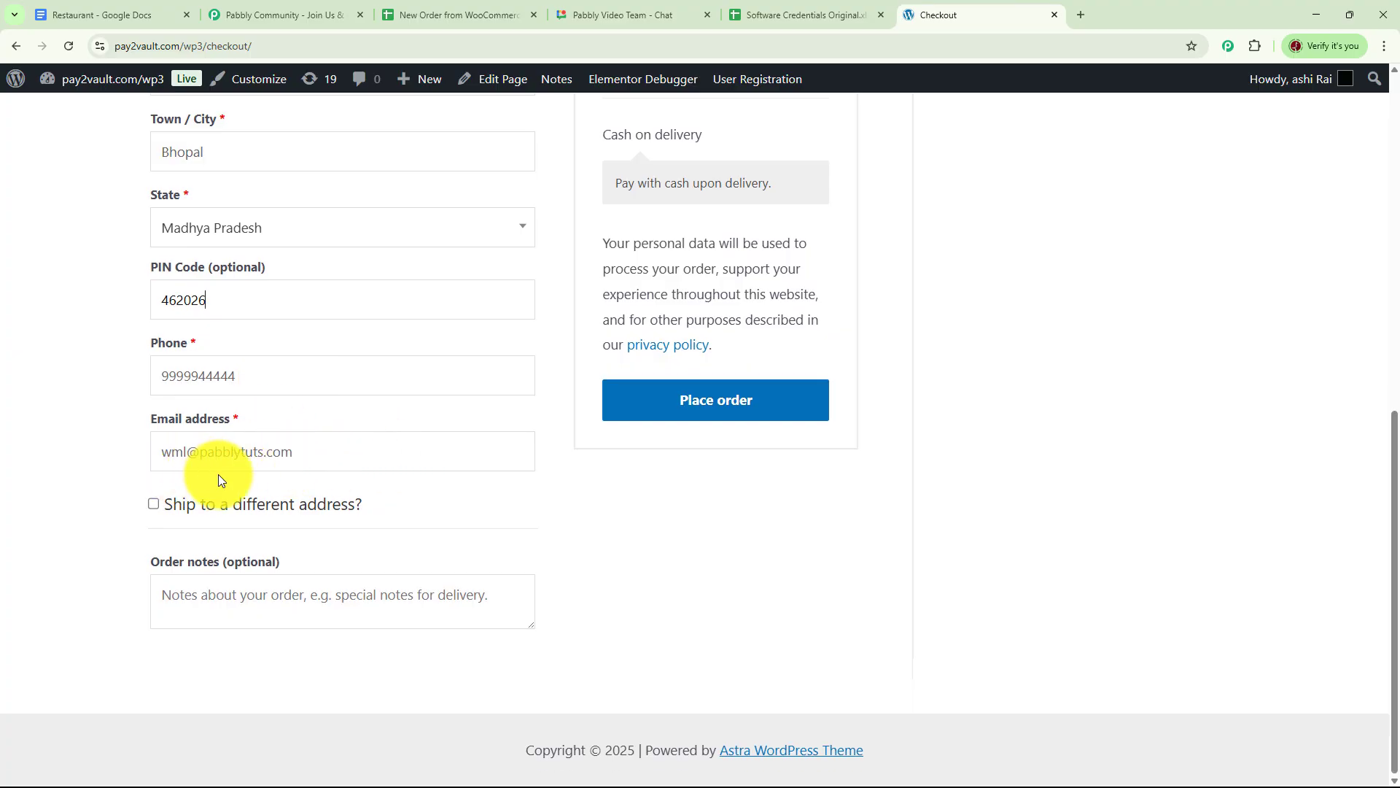
{"action": "scroll", "coordinate": [671, 387], "scroll_direction": "up", "scroll_amount": 3}
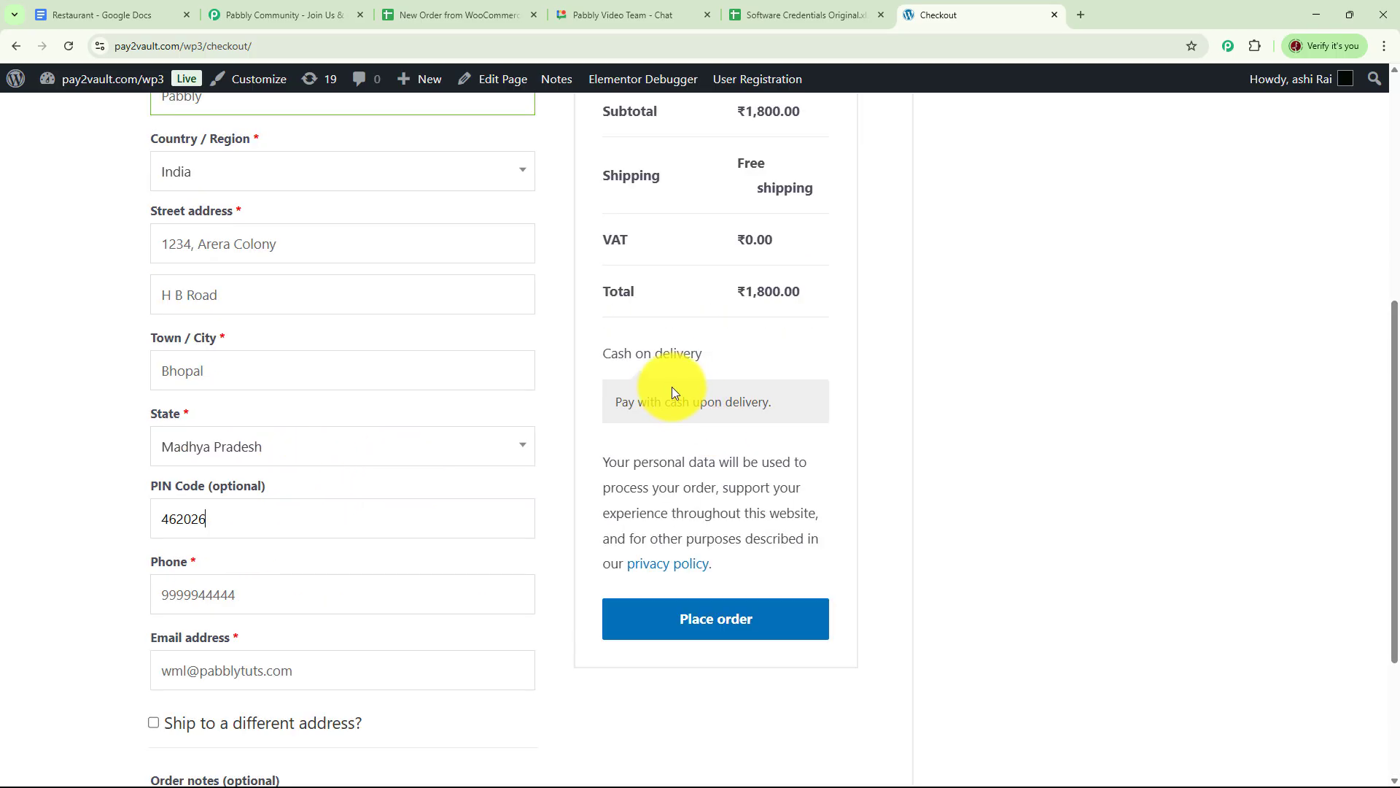
{"action": "scroll", "coordinate": [815, 419], "scroll_direction": "down", "scroll_amount": 3}
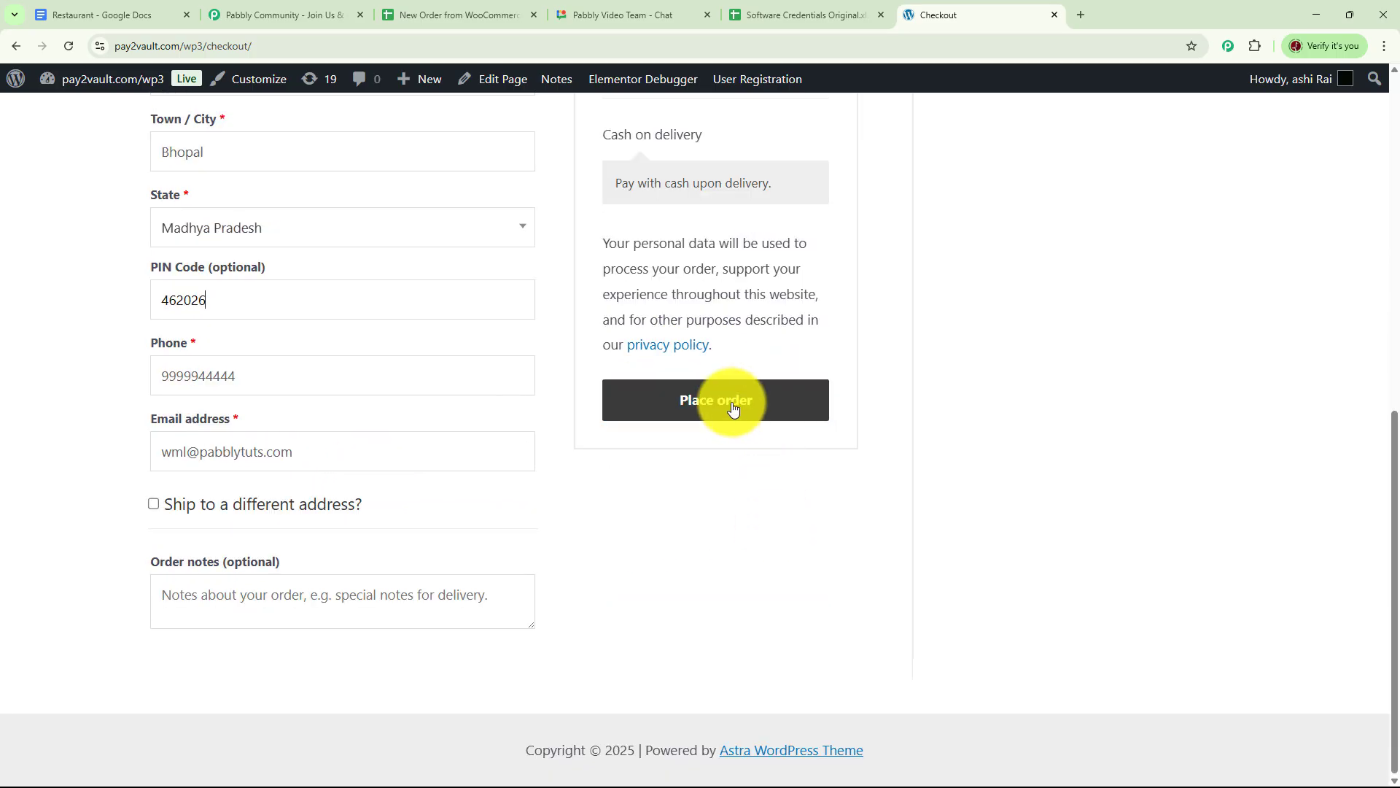
{"action": "left_click", "coordinate": [732, 407]}
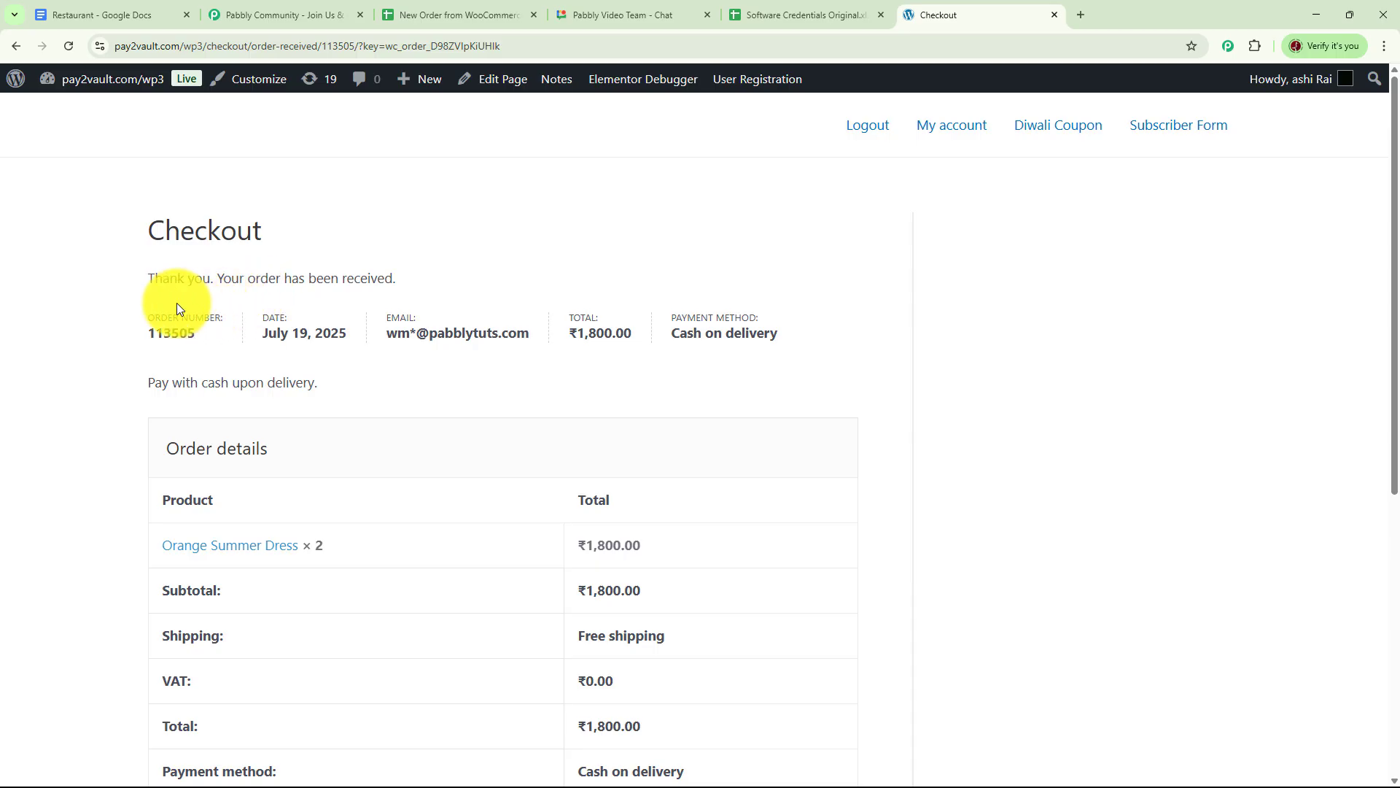
{"action": "scroll", "coordinate": [261, 515], "scroll_direction": "down", "scroll_amount": 6}
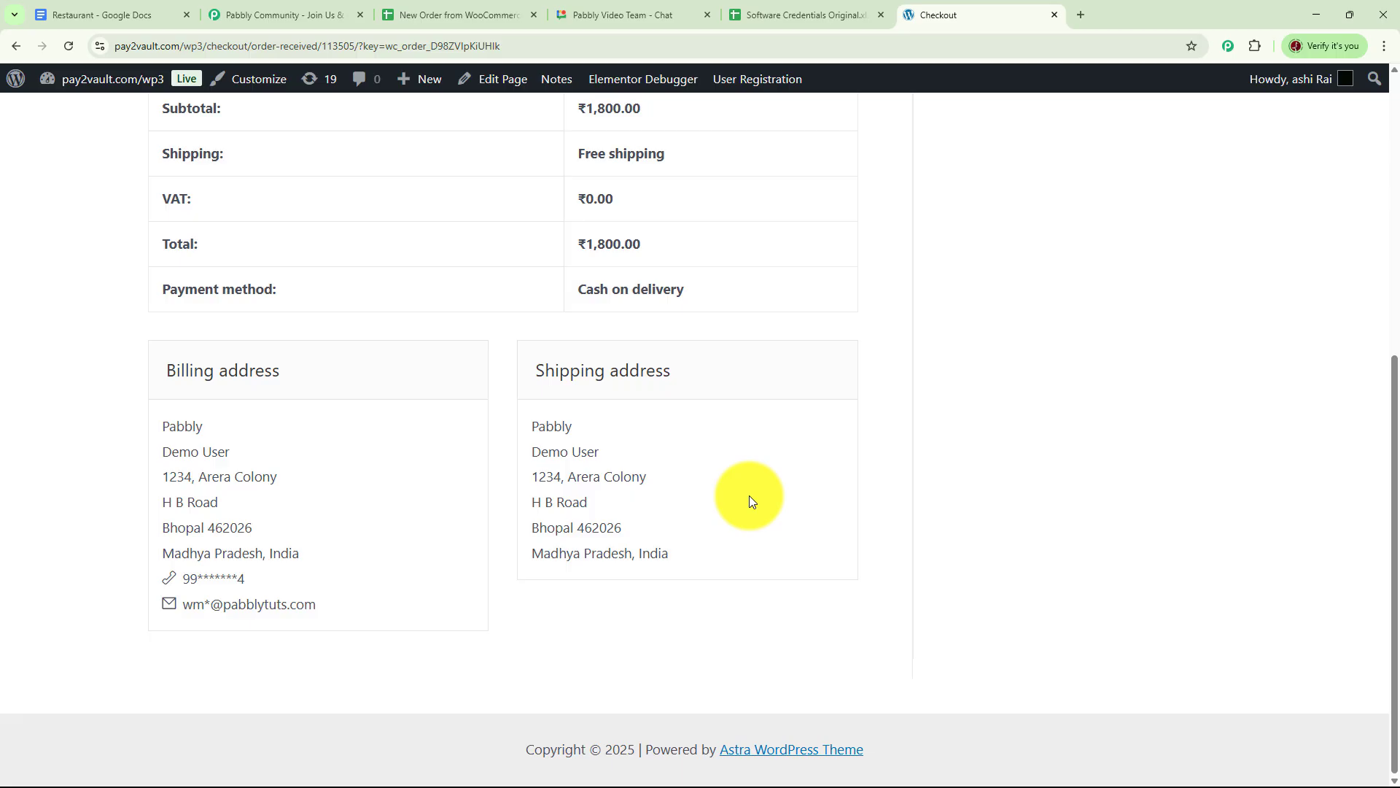
Reload the New Order from WooCommerce sheet so row 2 shows the 1800 dress order, then open a new tab.
{"action": "left_click", "coordinate": [451, 19]}
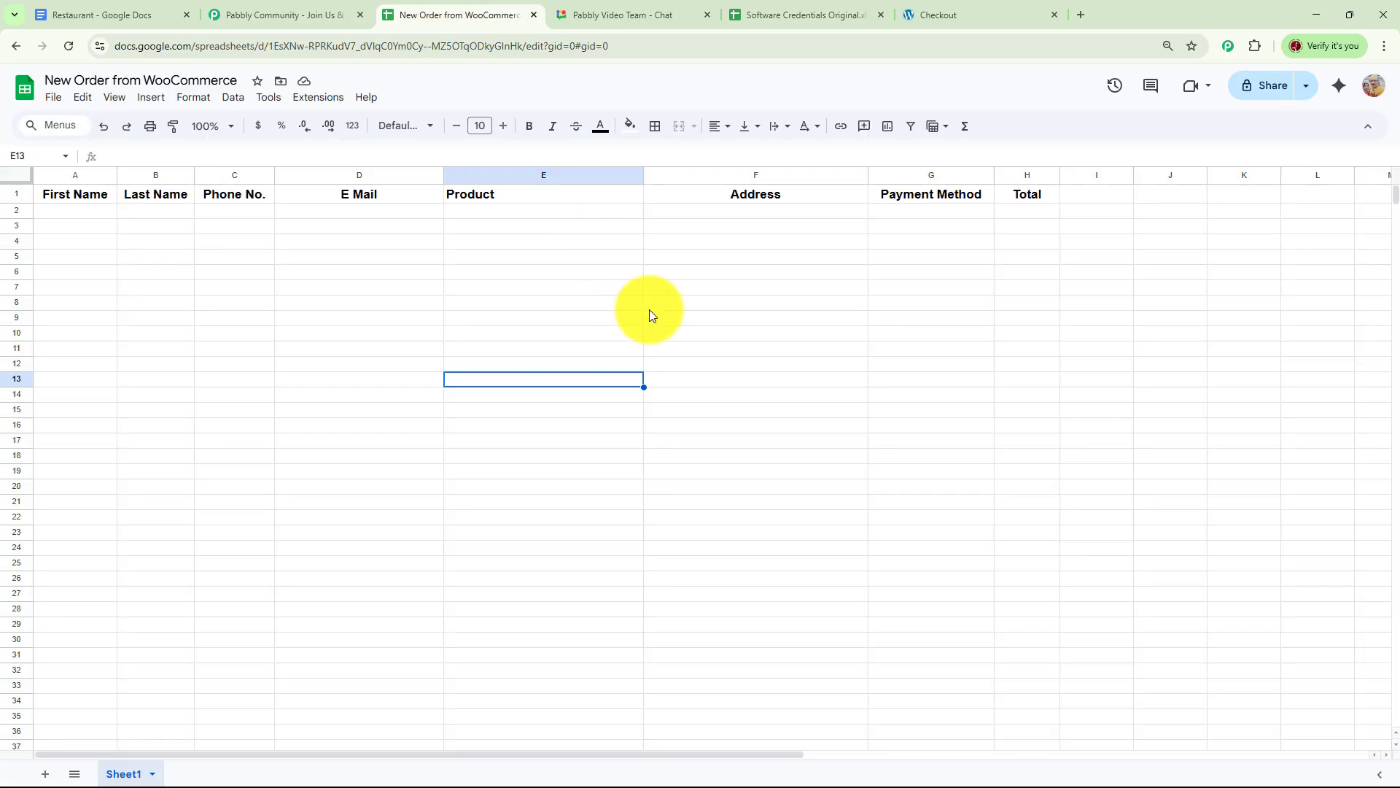
{"action": "left_click", "coordinate": [69, 46]}
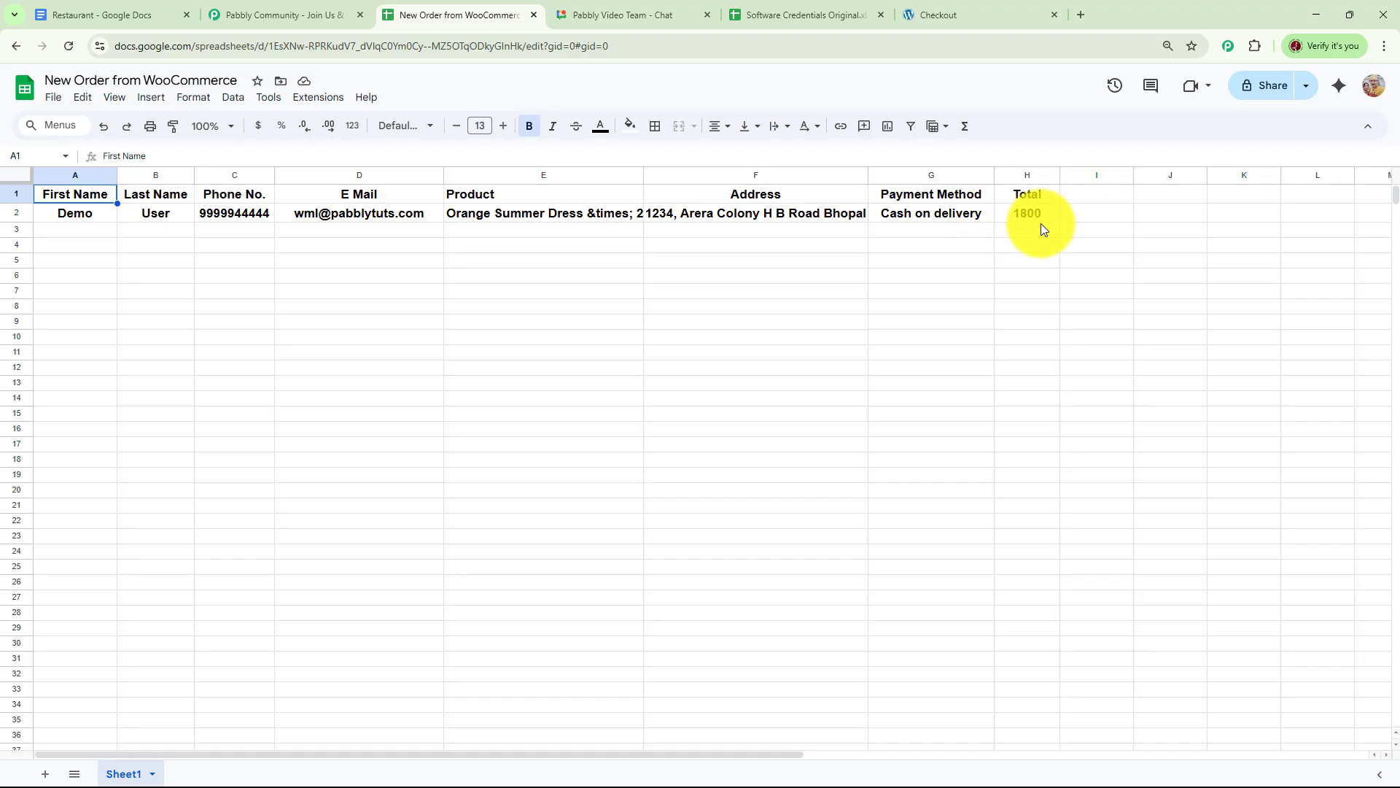
{"action": "key", "text": "ctrl+t"}
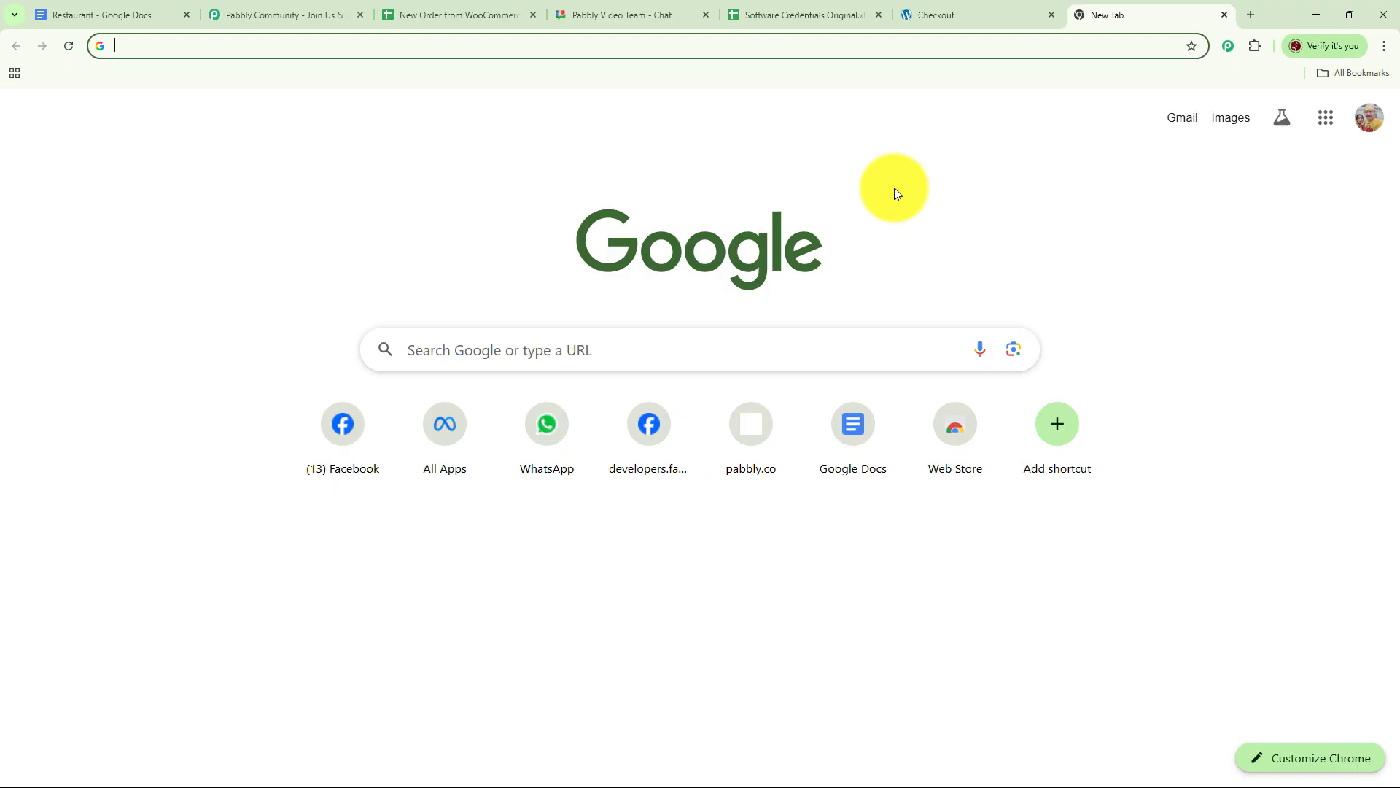
Go to pabbly.com/connect in the new browser tab.
{"action": "left_click", "coordinate": [248, 51]}
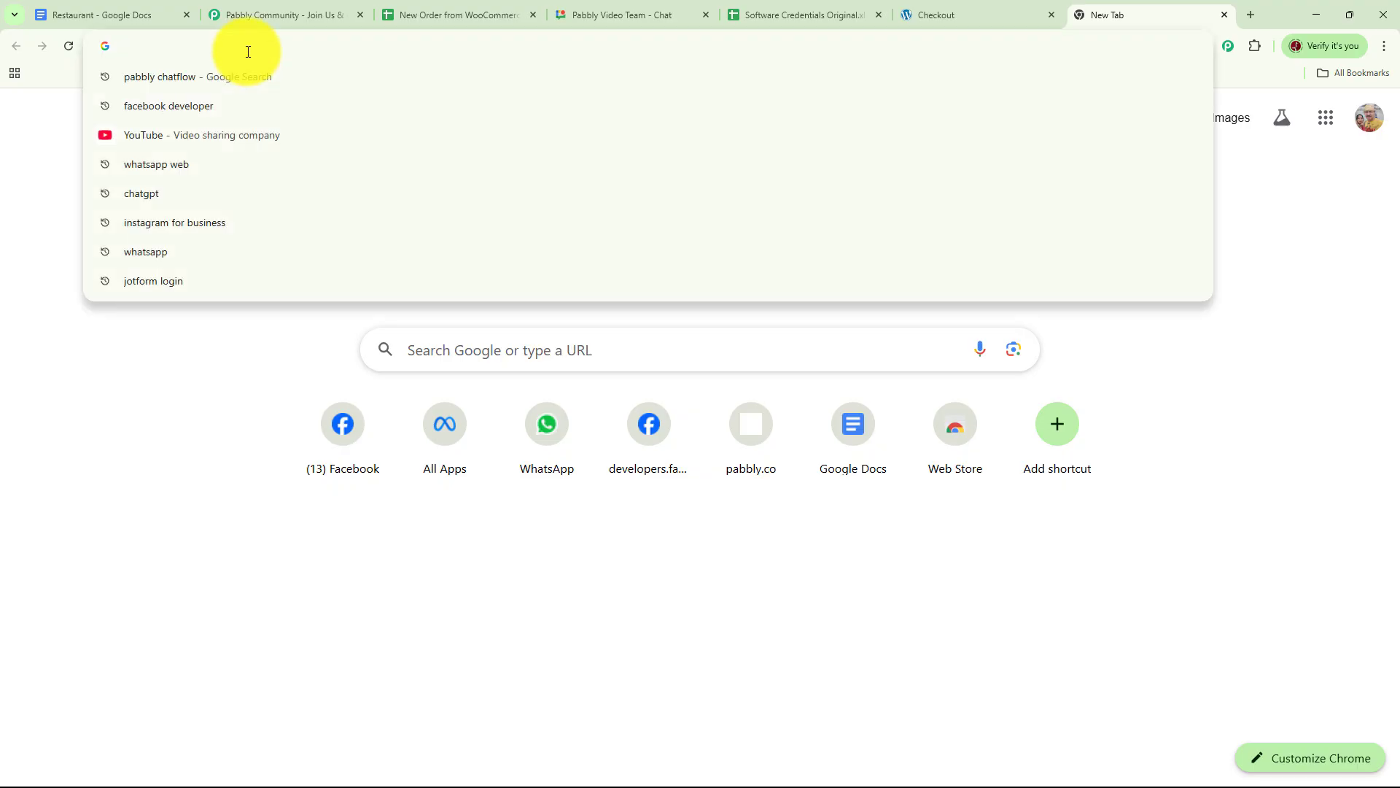
{"action": "type", "text": "pabbly"}
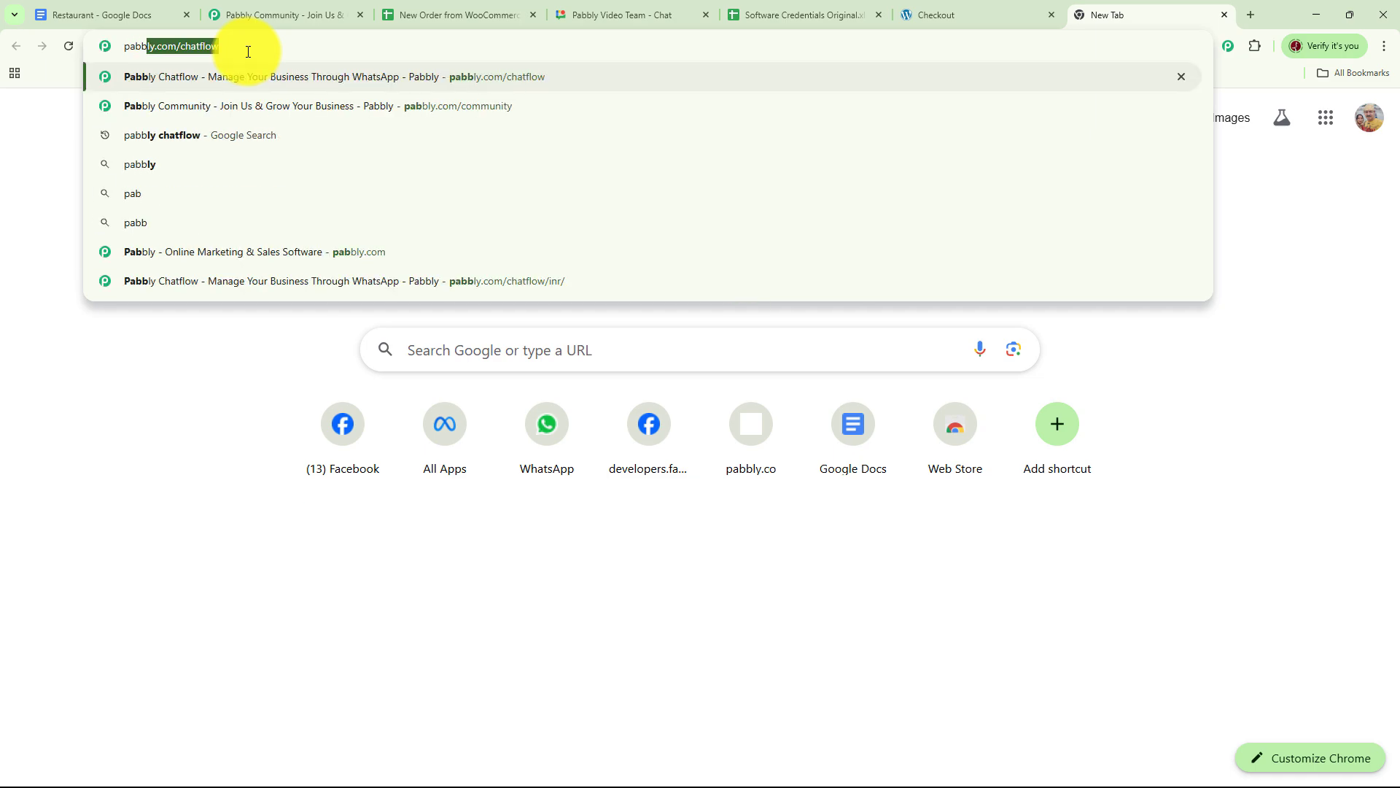
{"action": "type", "text": ".co"}
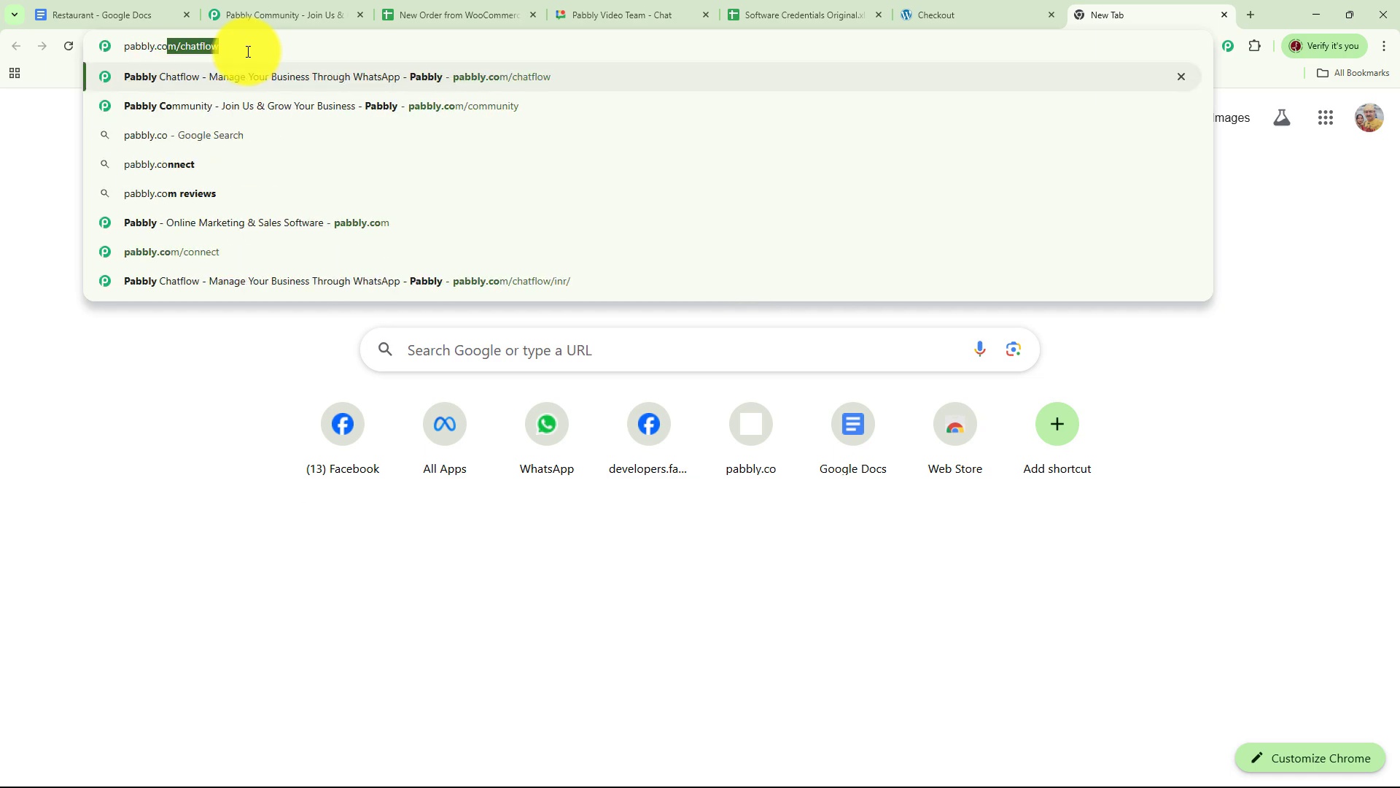
{"action": "type", "text": "m/con"}
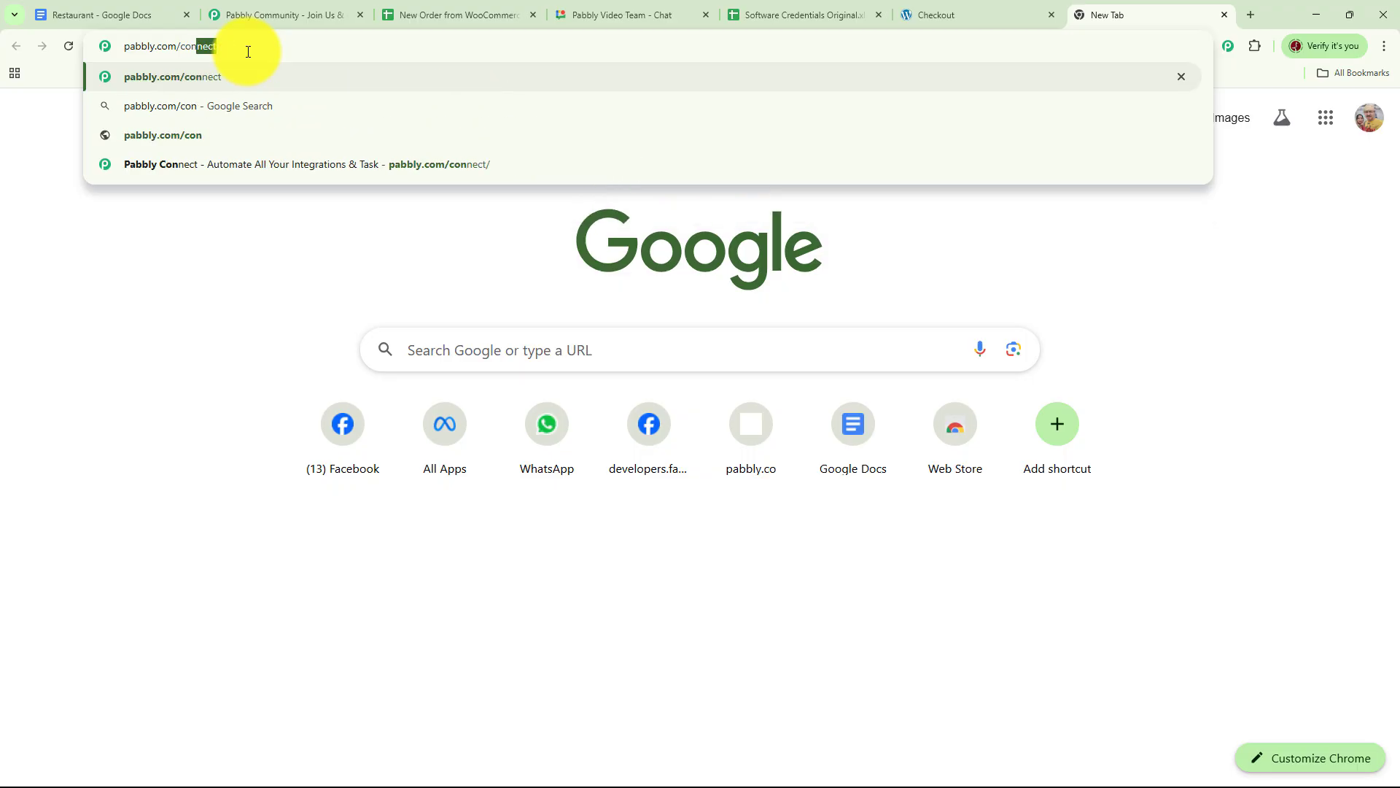
{"action": "type", "text": "nect"}
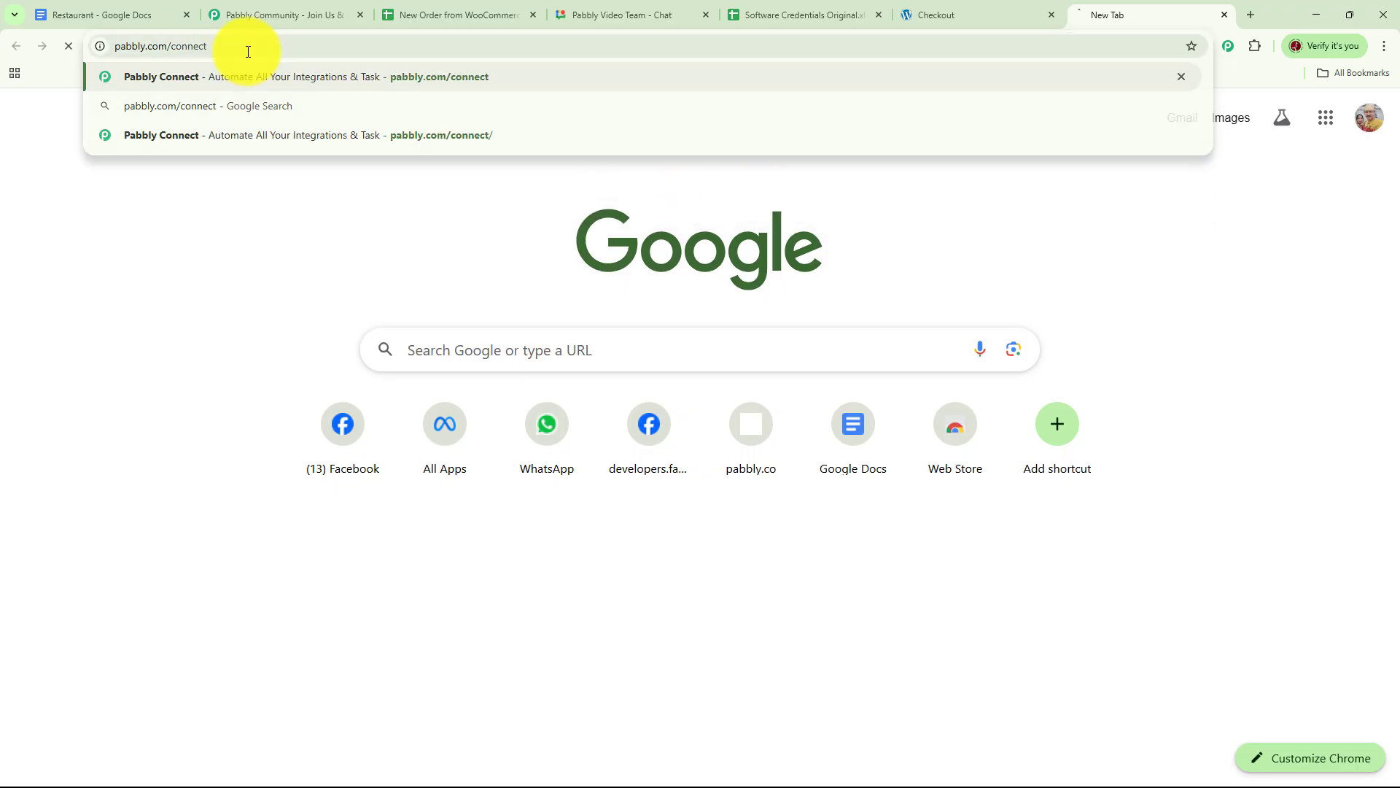
{"action": "key", "text": "Return"}
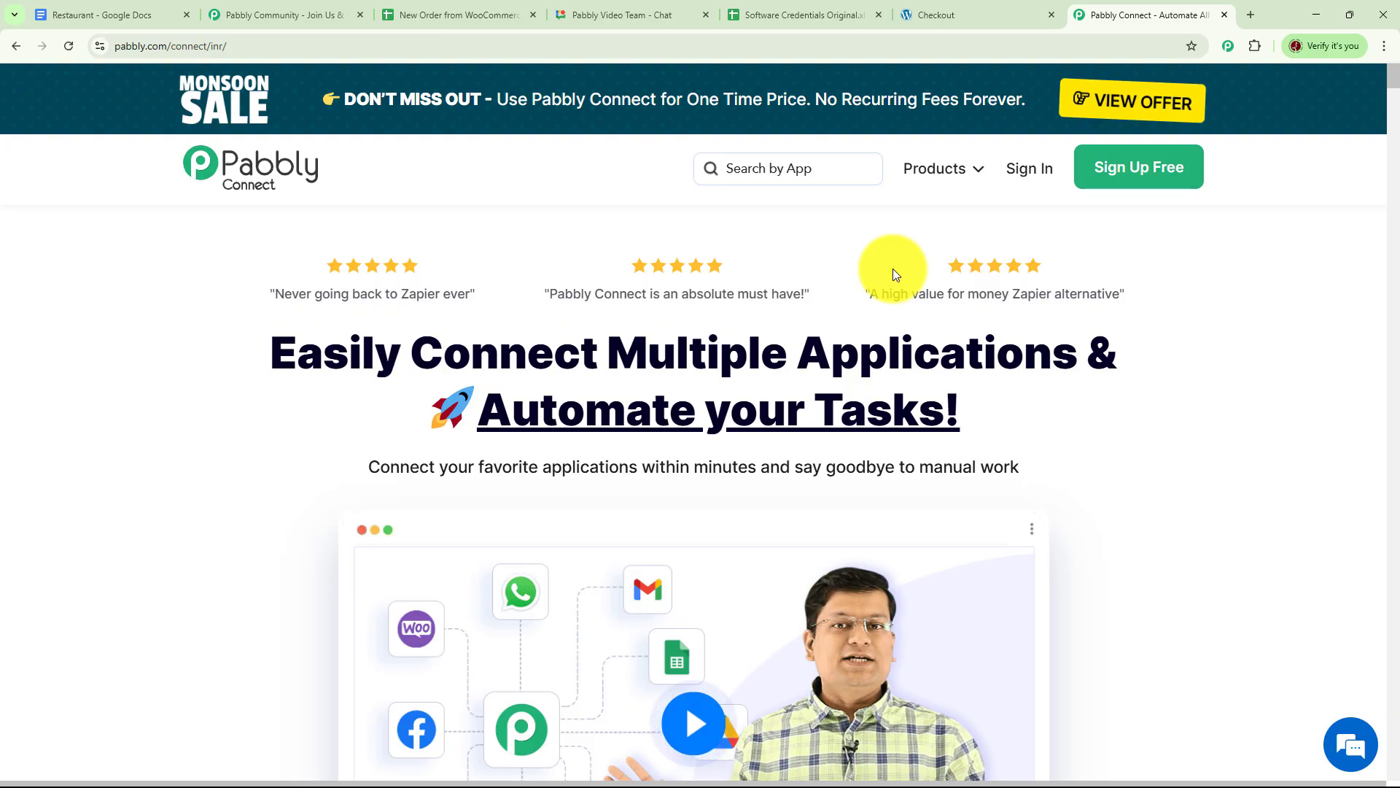
Browse the Pabbly Community page, then return to the Pabbly Connect homepage tab.
{"action": "left_click", "coordinate": [284, 15]}
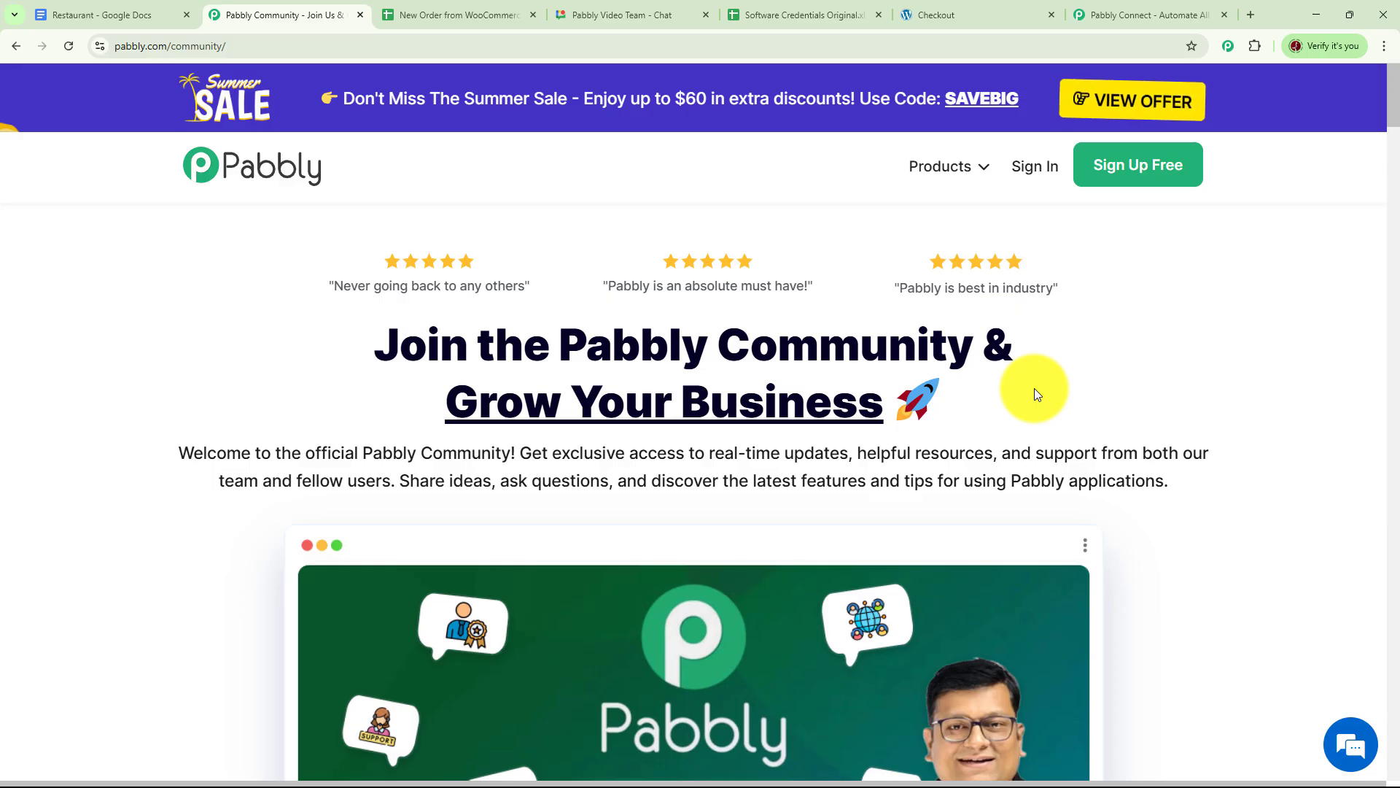
{"action": "scroll", "coordinate": [1006, 431], "scroll_direction": "down", "scroll_amount": 9}
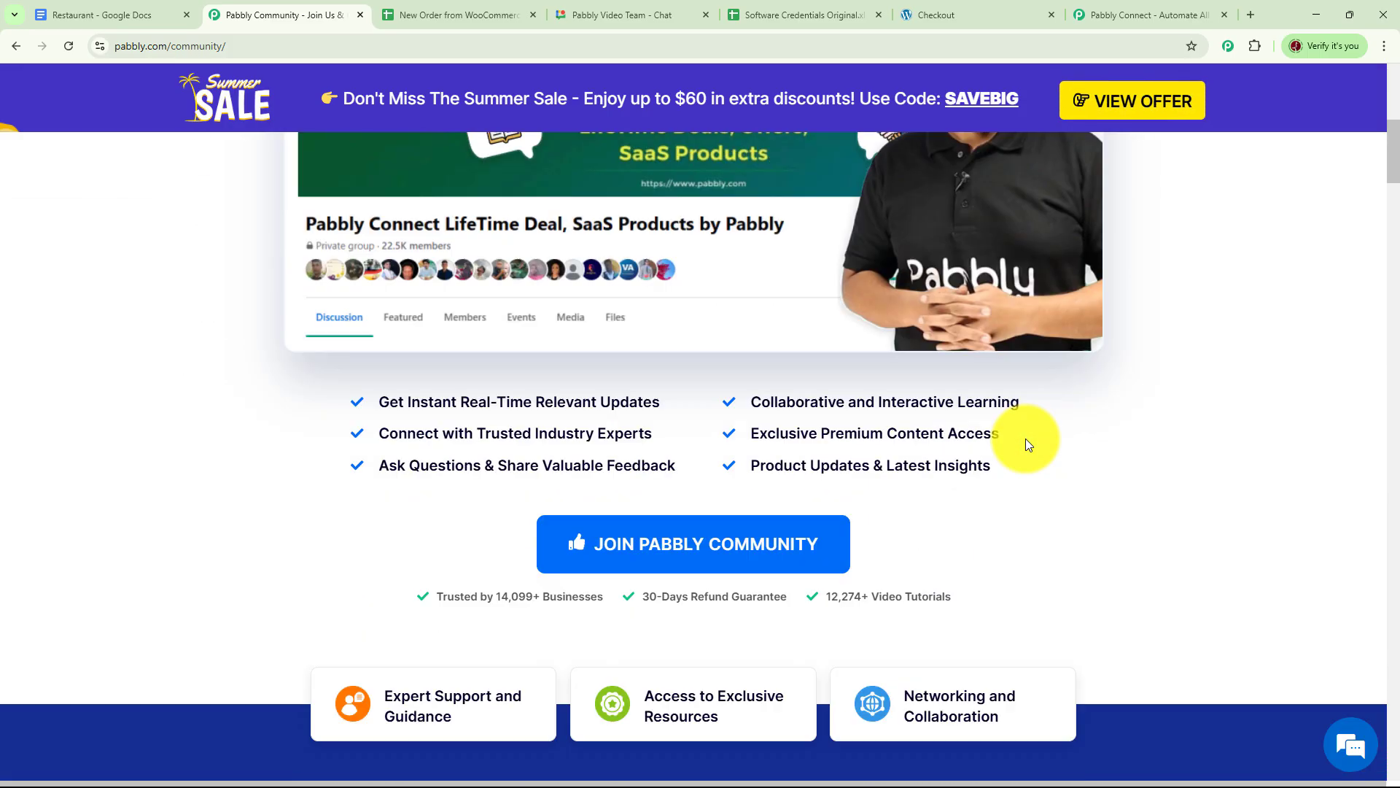
{"action": "scroll", "coordinate": [1026, 439], "scroll_direction": "down", "scroll_amount": 18}
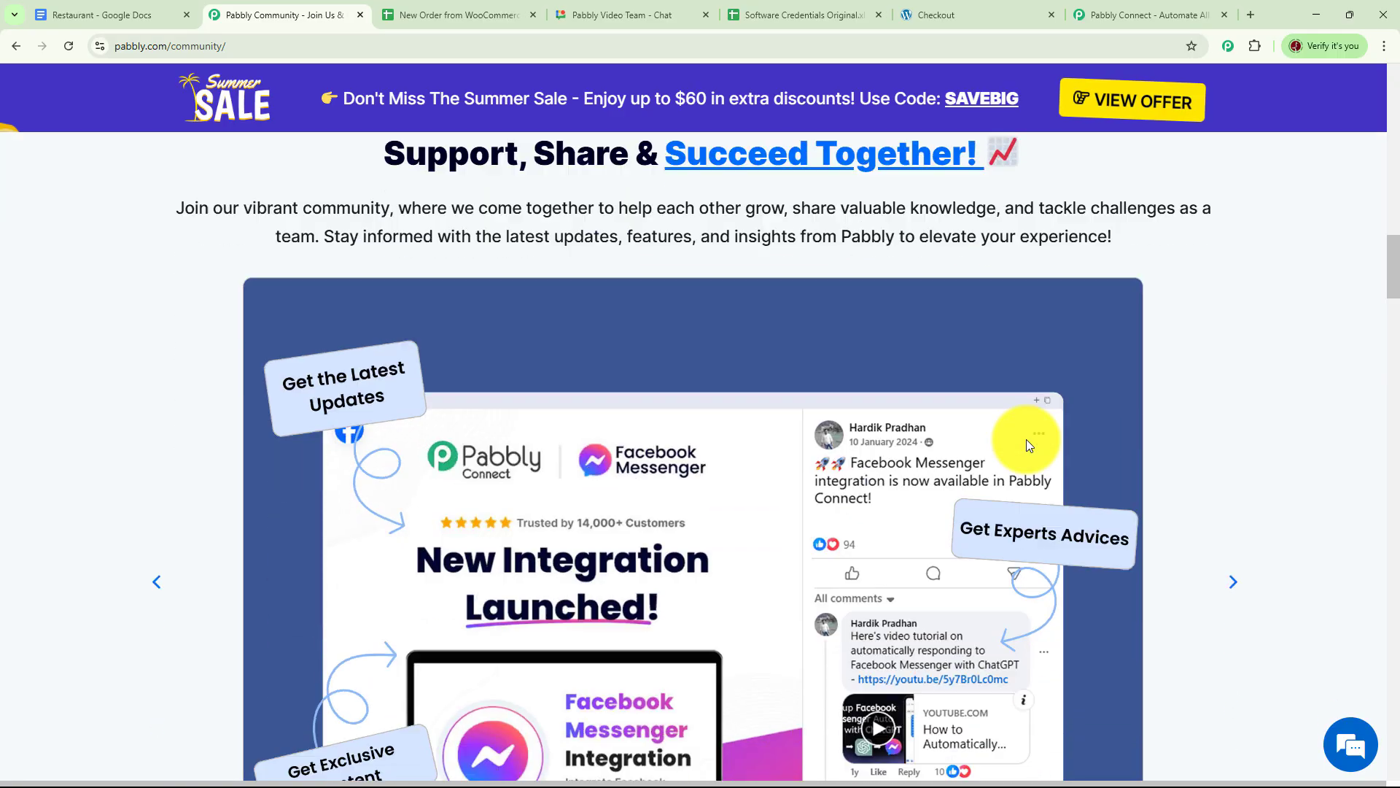
{"action": "scroll", "coordinate": [1026, 439], "scroll_direction": "down", "scroll_amount": 2}
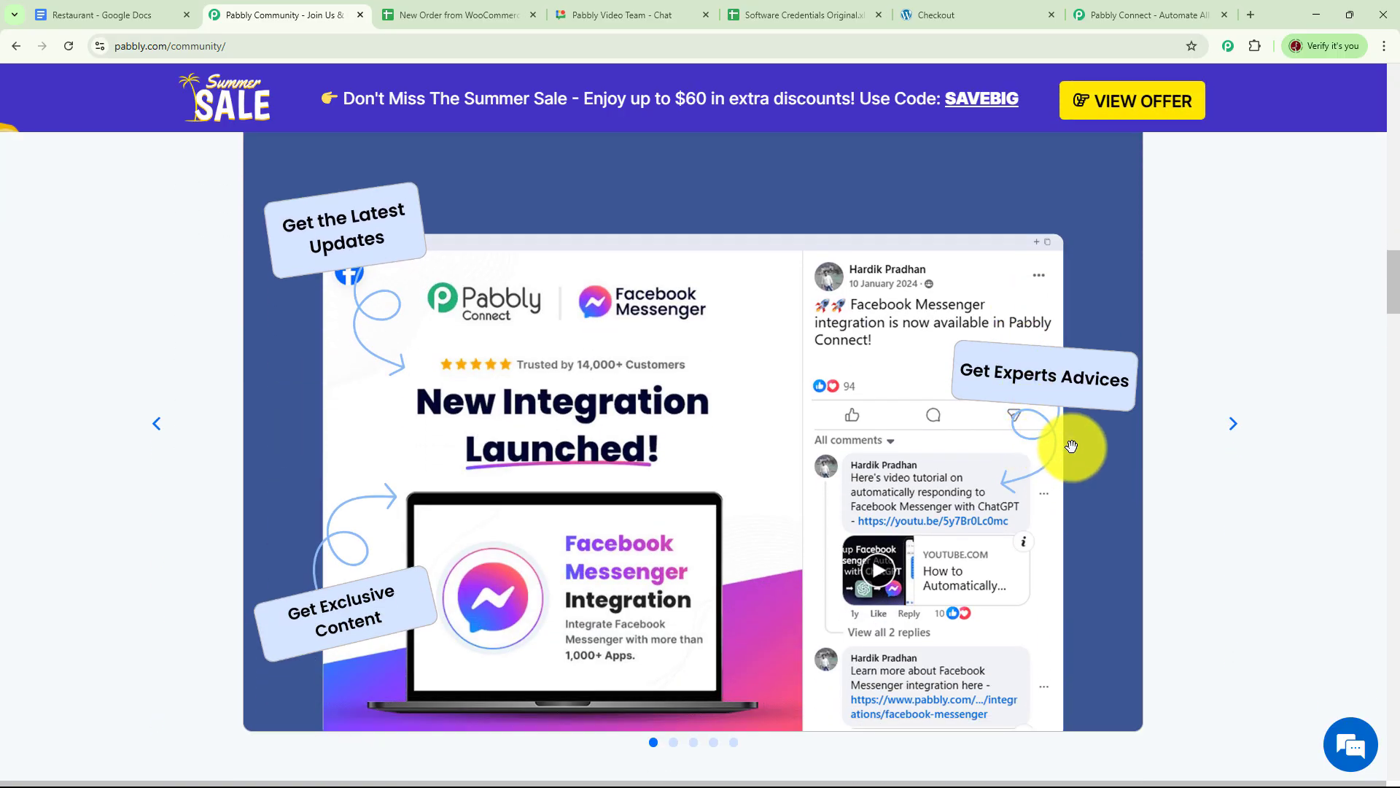
{"action": "scroll", "coordinate": [1072, 446], "scroll_direction": "down", "scroll_amount": 15}
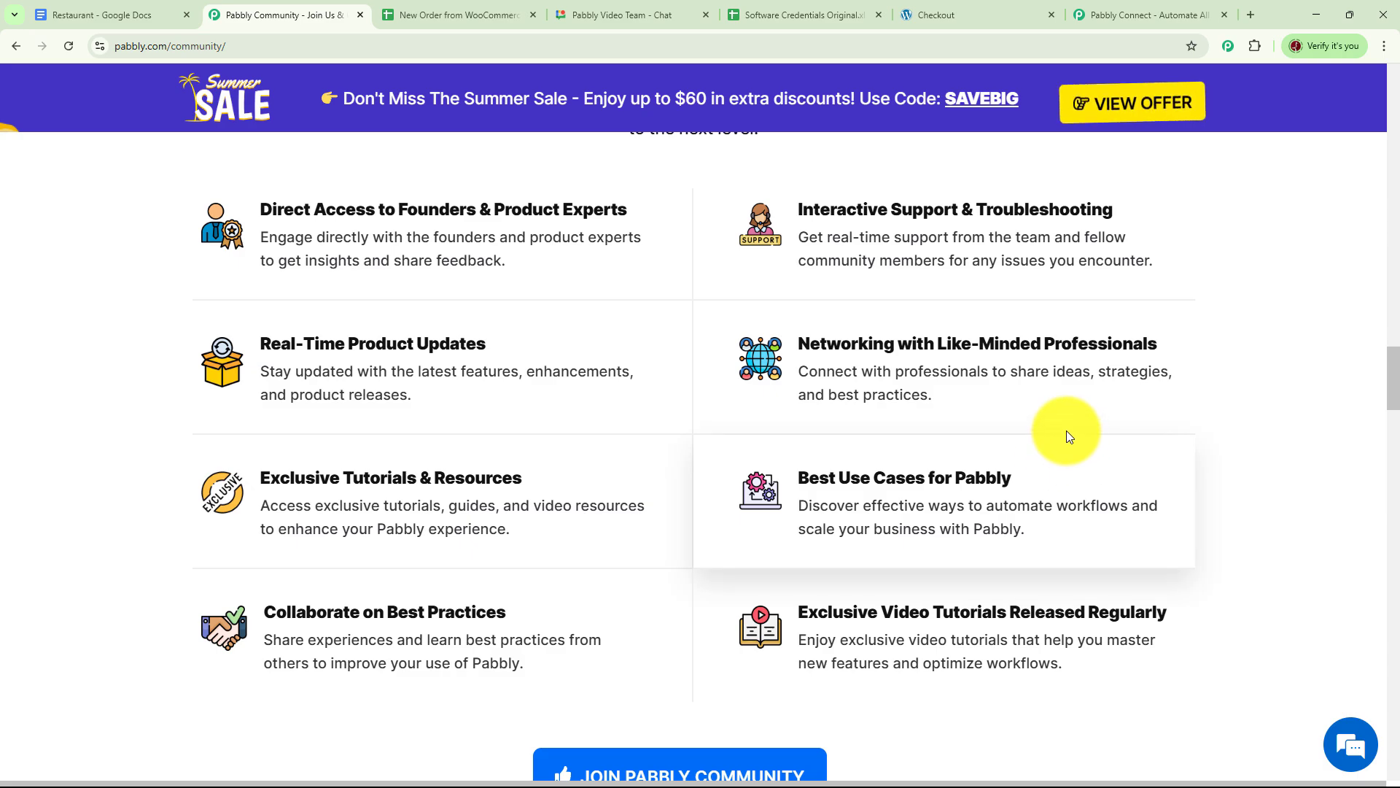
{"action": "scroll", "coordinate": [982, 418], "scroll_direction": "down", "scroll_amount": 9}
{"action": "scroll", "coordinate": [981, 418], "scroll_direction": "down", "scroll_amount": 12}
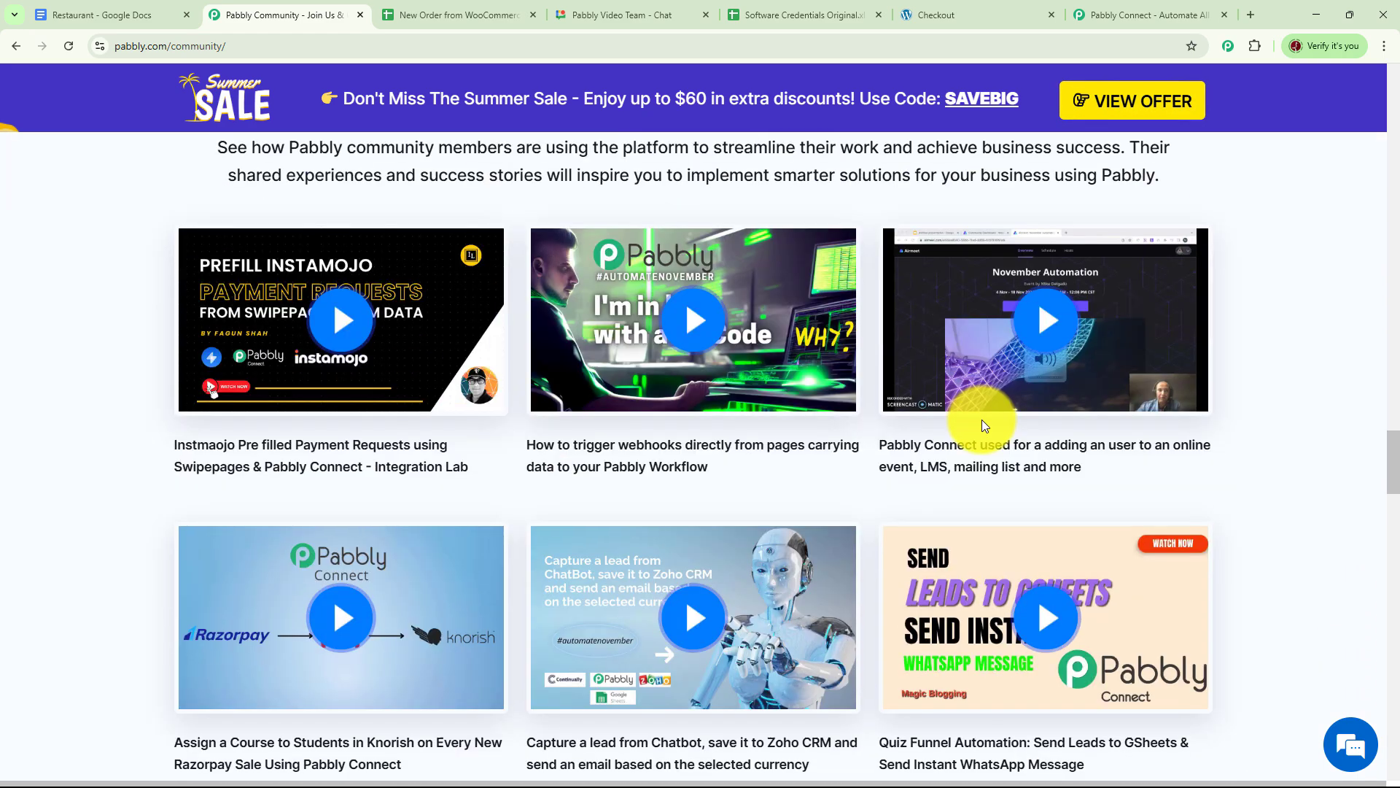
{"action": "scroll", "coordinate": [981, 419], "scroll_direction": "down", "scroll_amount": 5}
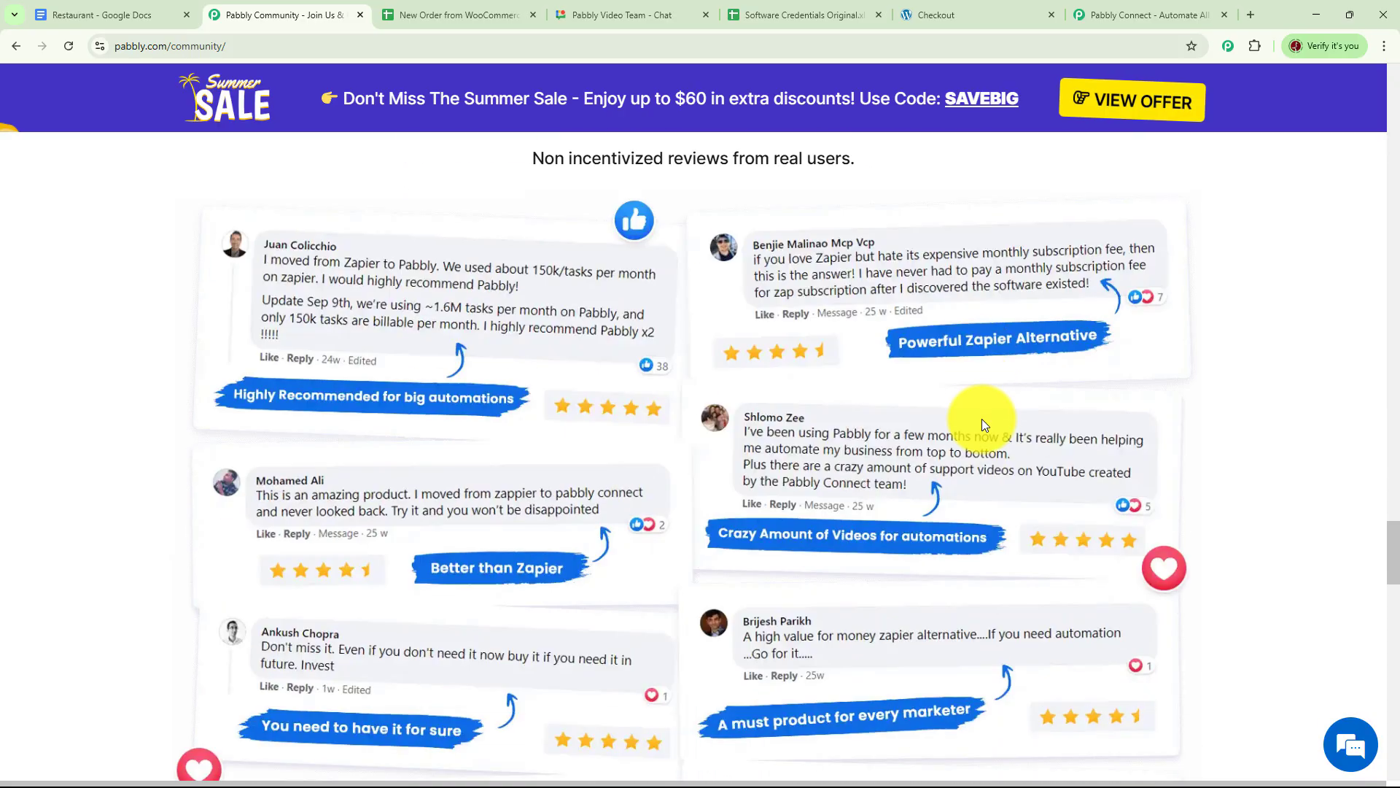
{"action": "scroll", "coordinate": [982, 419], "scroll_direction": "up", "scroll_amount": 2}
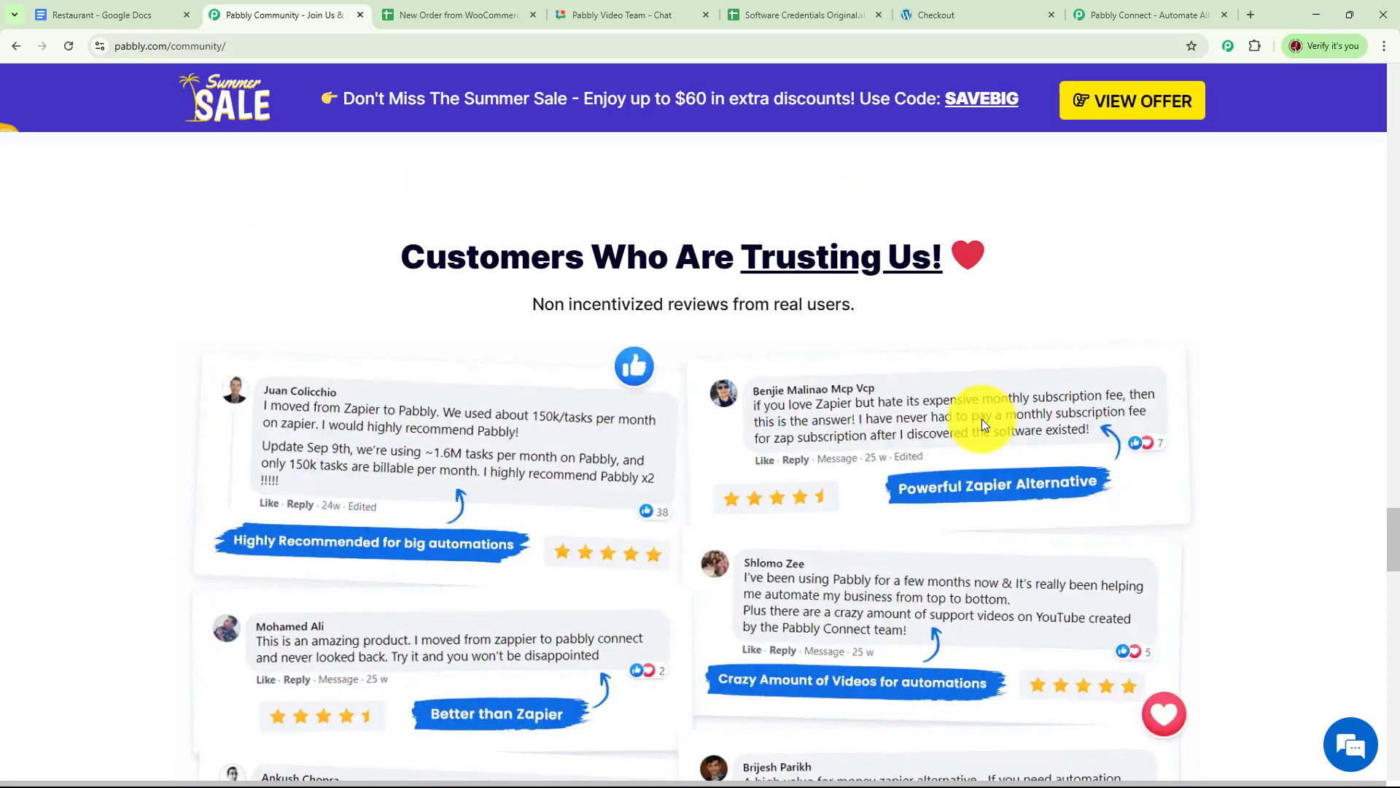
{"action": "left_click", "coordinate": [1142, 15]}
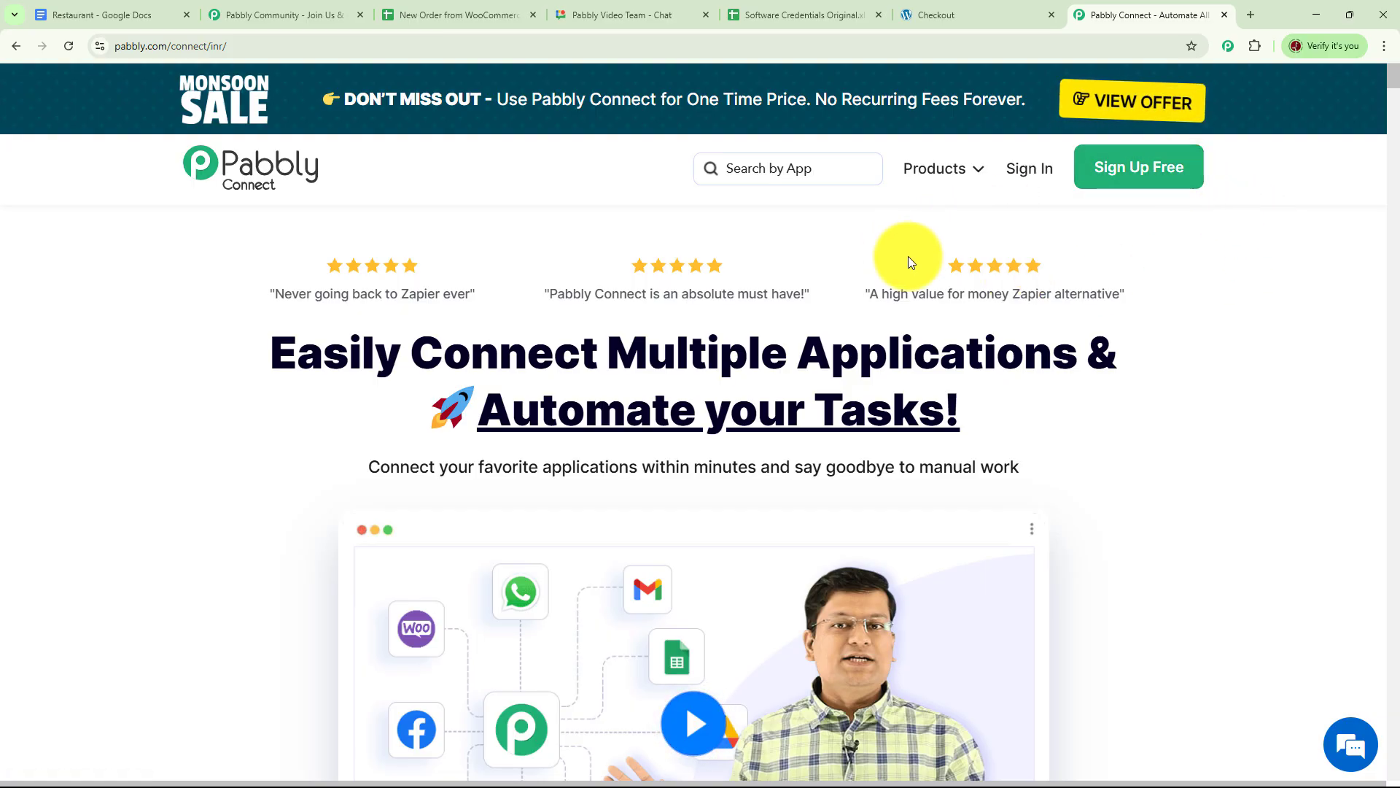
Sign in and launch Pabbly Connect, opening then cancelling the Create Folder form on the dashboard.
{"action": "left_click", "coordinate": [1030, 169]}
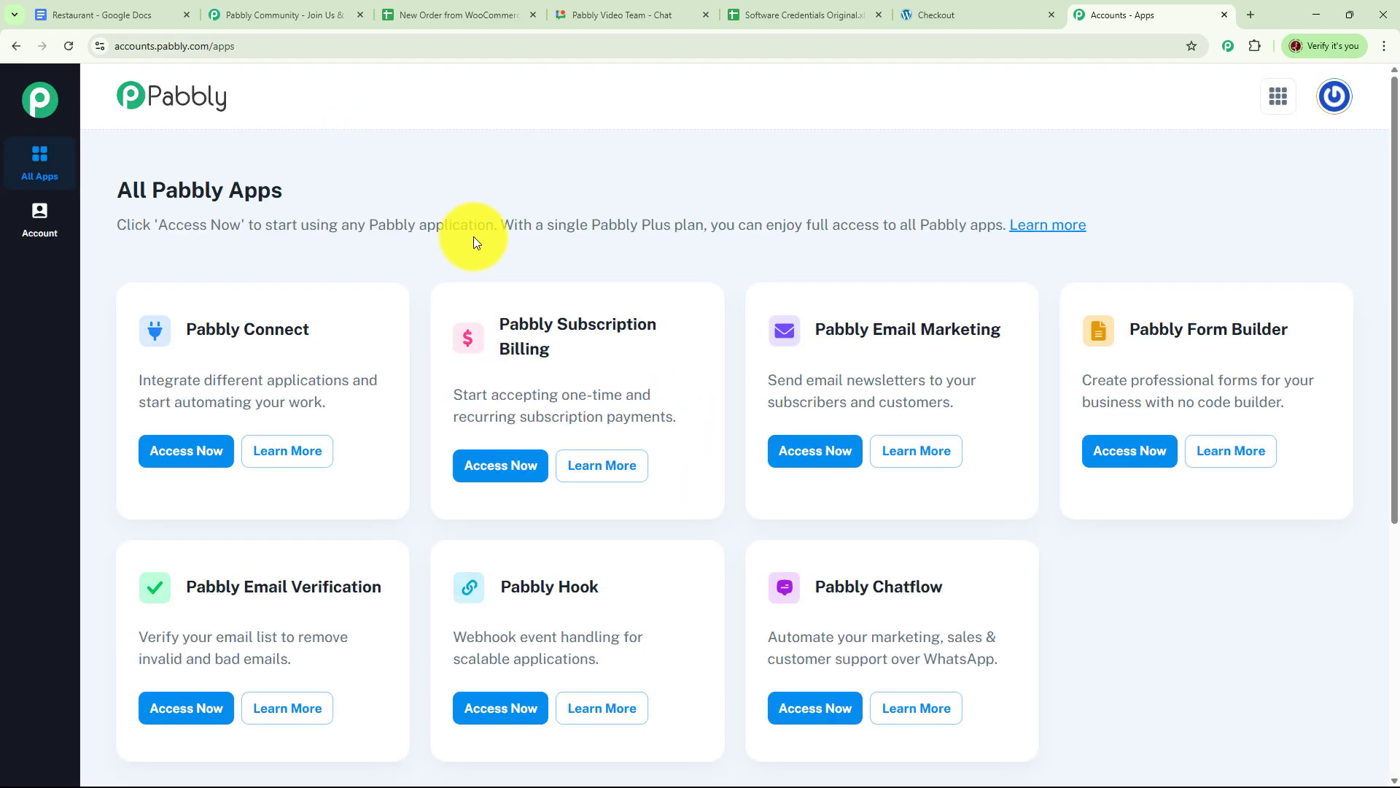
{"action": "left_click", "coordinate": [191, 452]}
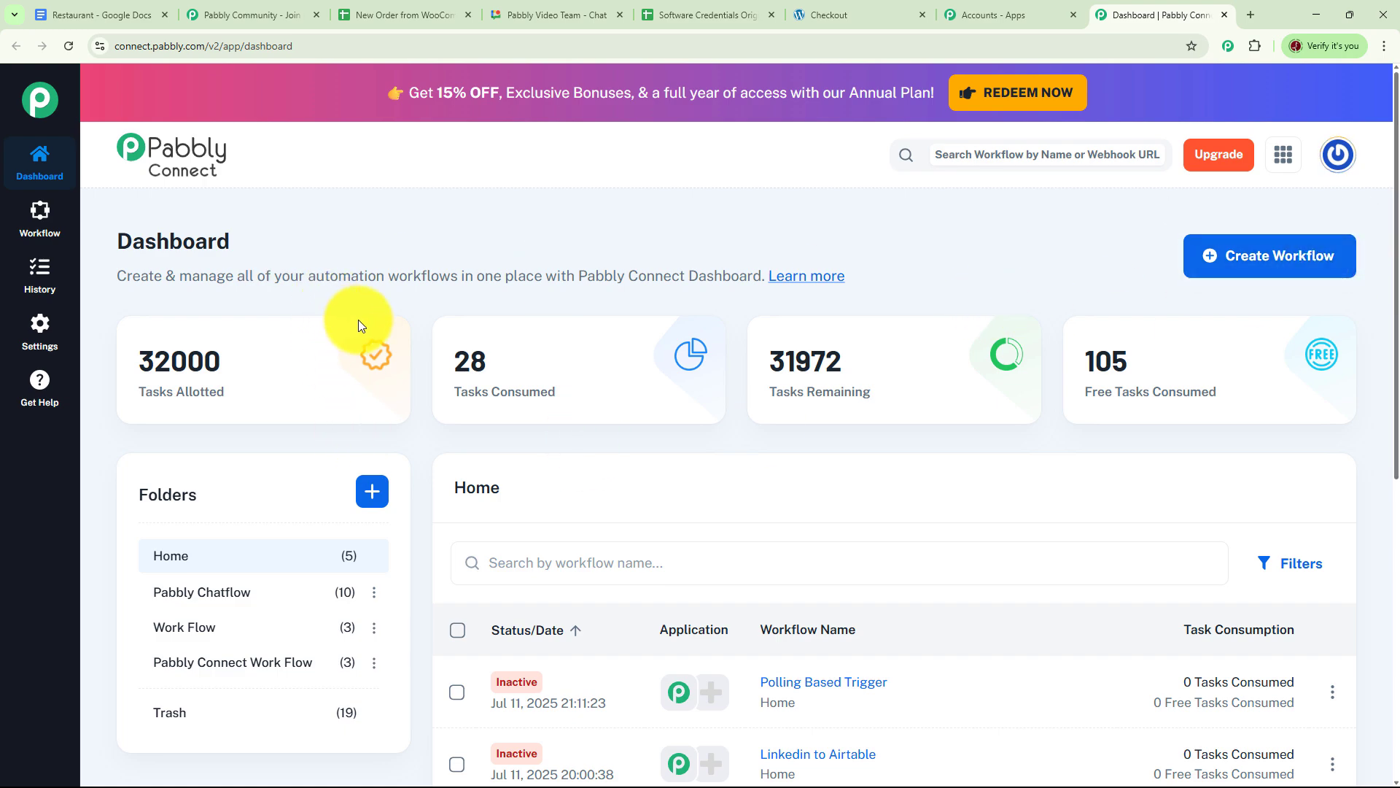
{"action": "scroll", "coordinate": [358, 321], "scroll_direction": "down", "scroll_amount": 2}
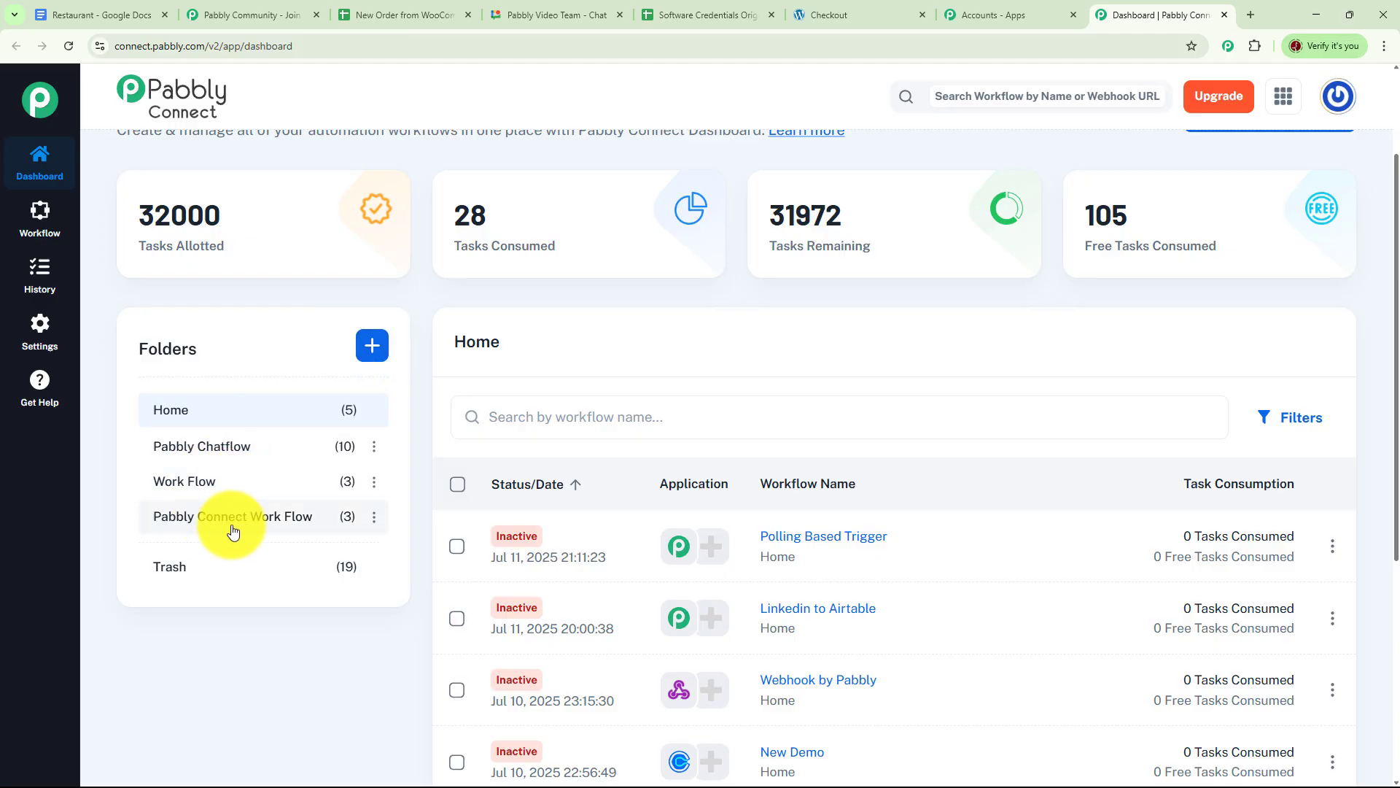
{"action": "left_click", "coordinate": [372, 350]}
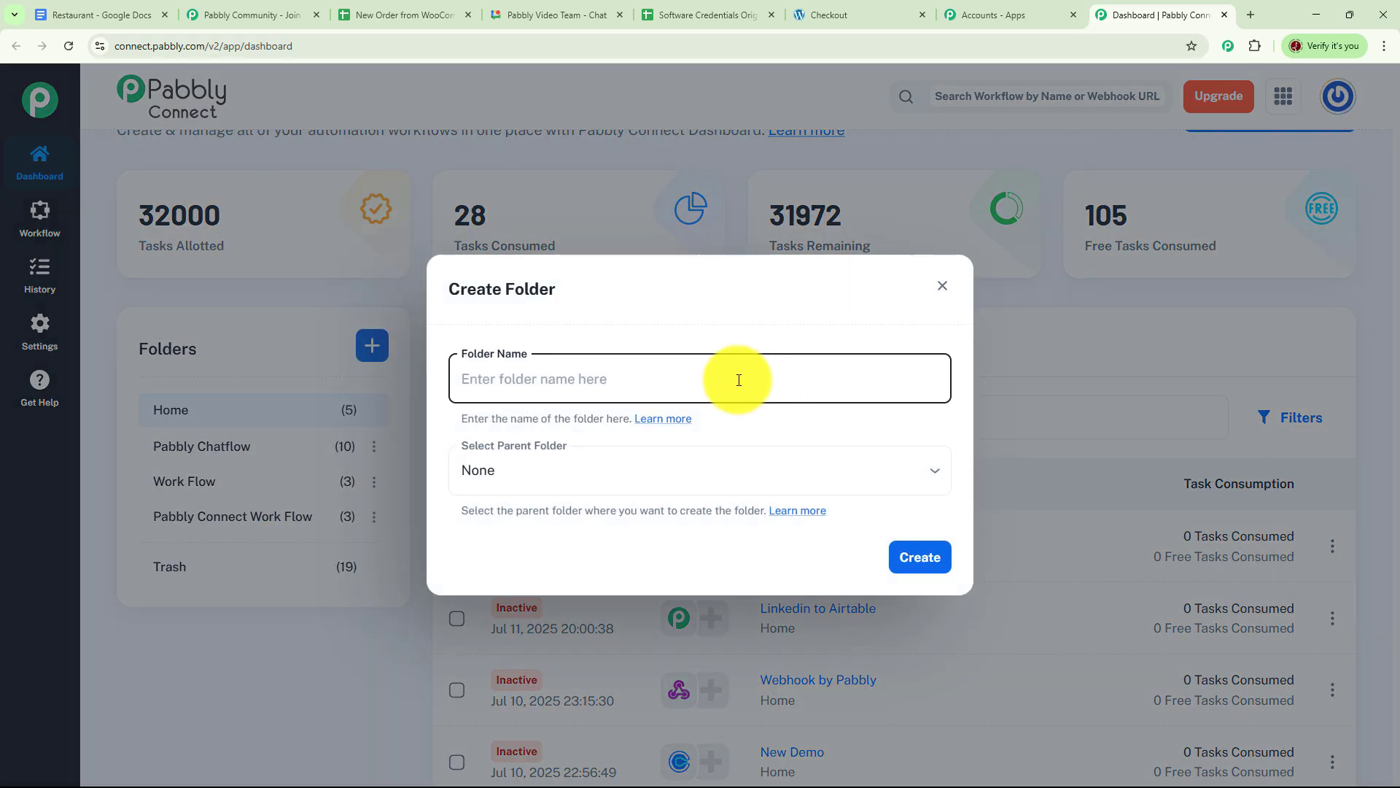
{"action": "left_click", "coordinate": [942, 288]}
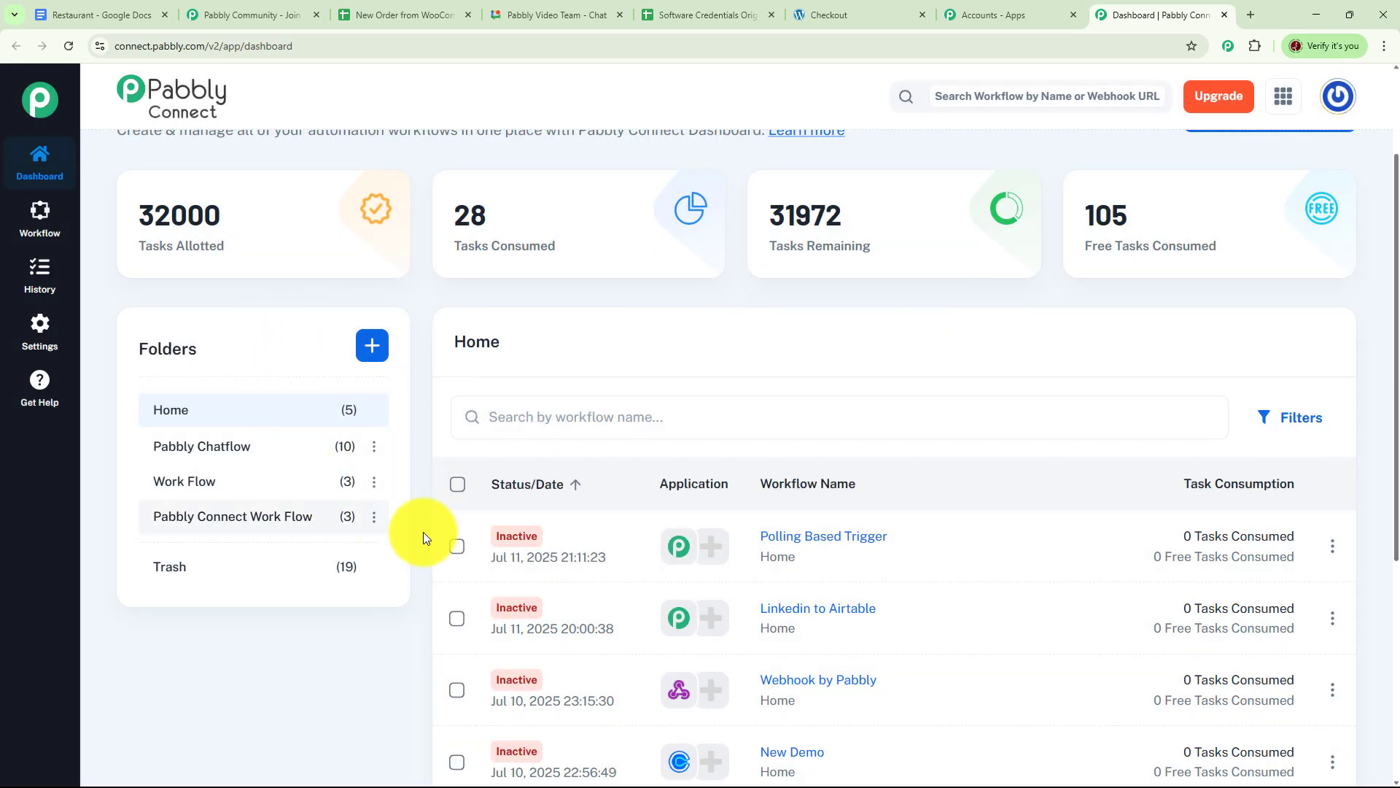
{"action": "scroll", "coordinate": [862, 466], "scroll_direction": "down", "scroll_amount": 3}
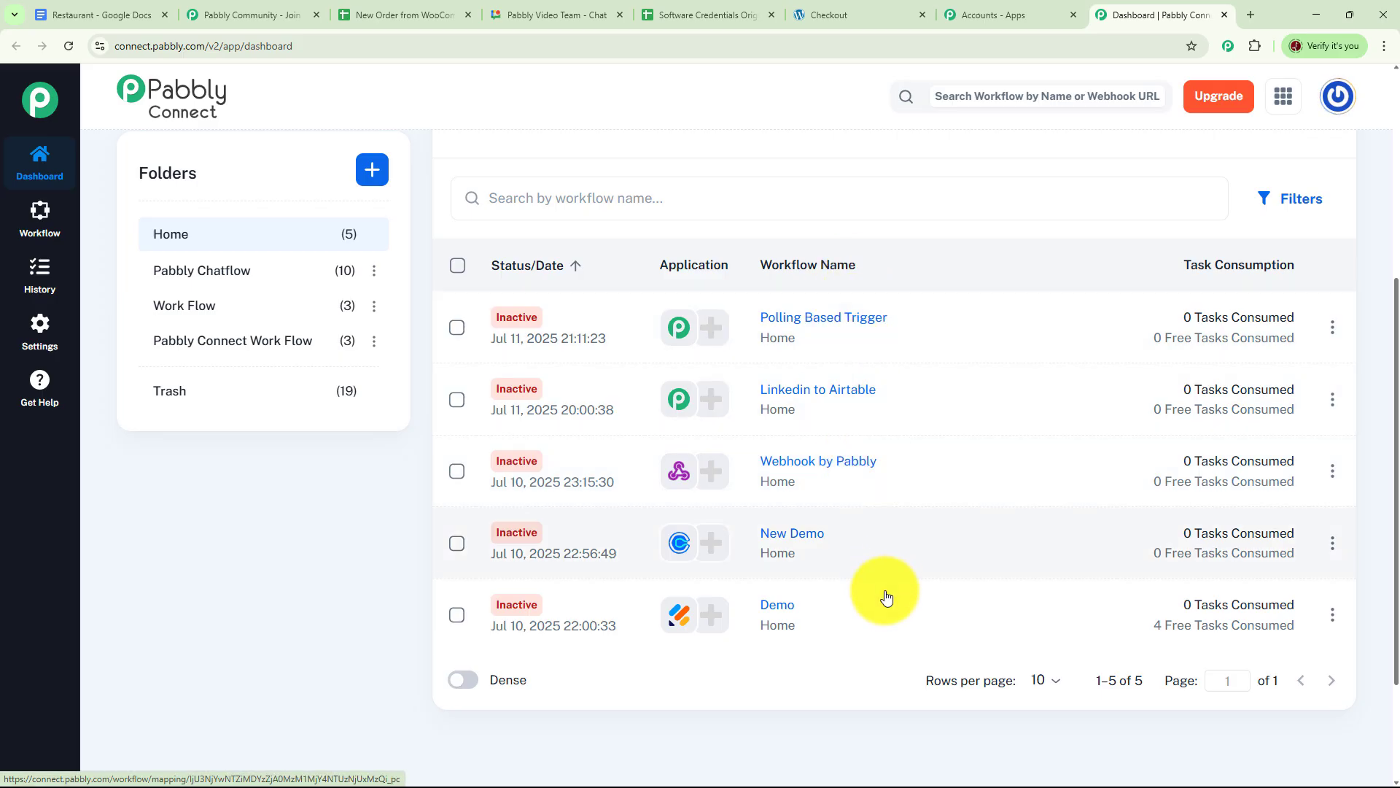
{"action": "scroll", "coordinate": [897, 539], "scroll_direction": "up", "scroll_amount": 5}
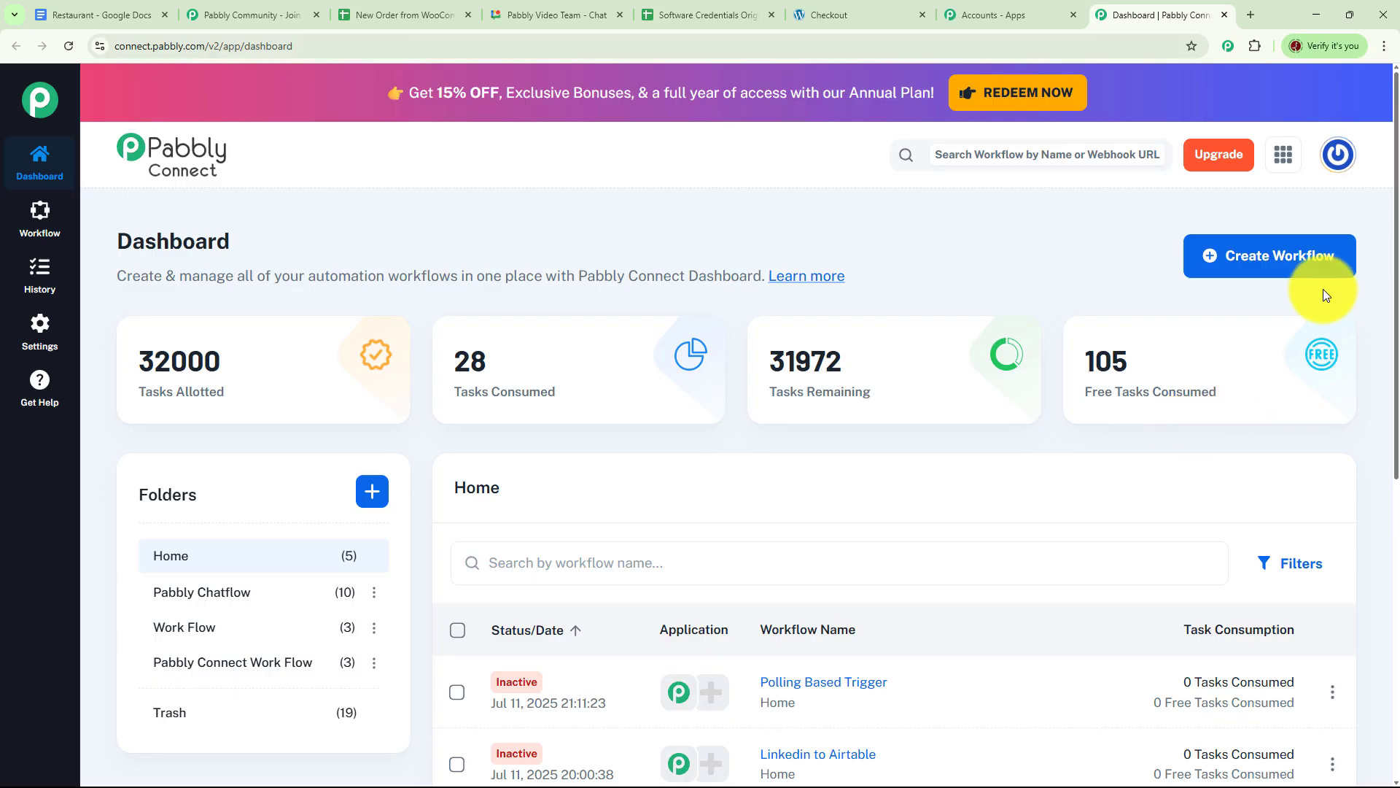
Create classic workflow 'Track New Order from WooCommerce to Google Sheet' in folder Pabbly Connect Work Flow.
{"action": "left_click", "coordinate": [1271, 259]}
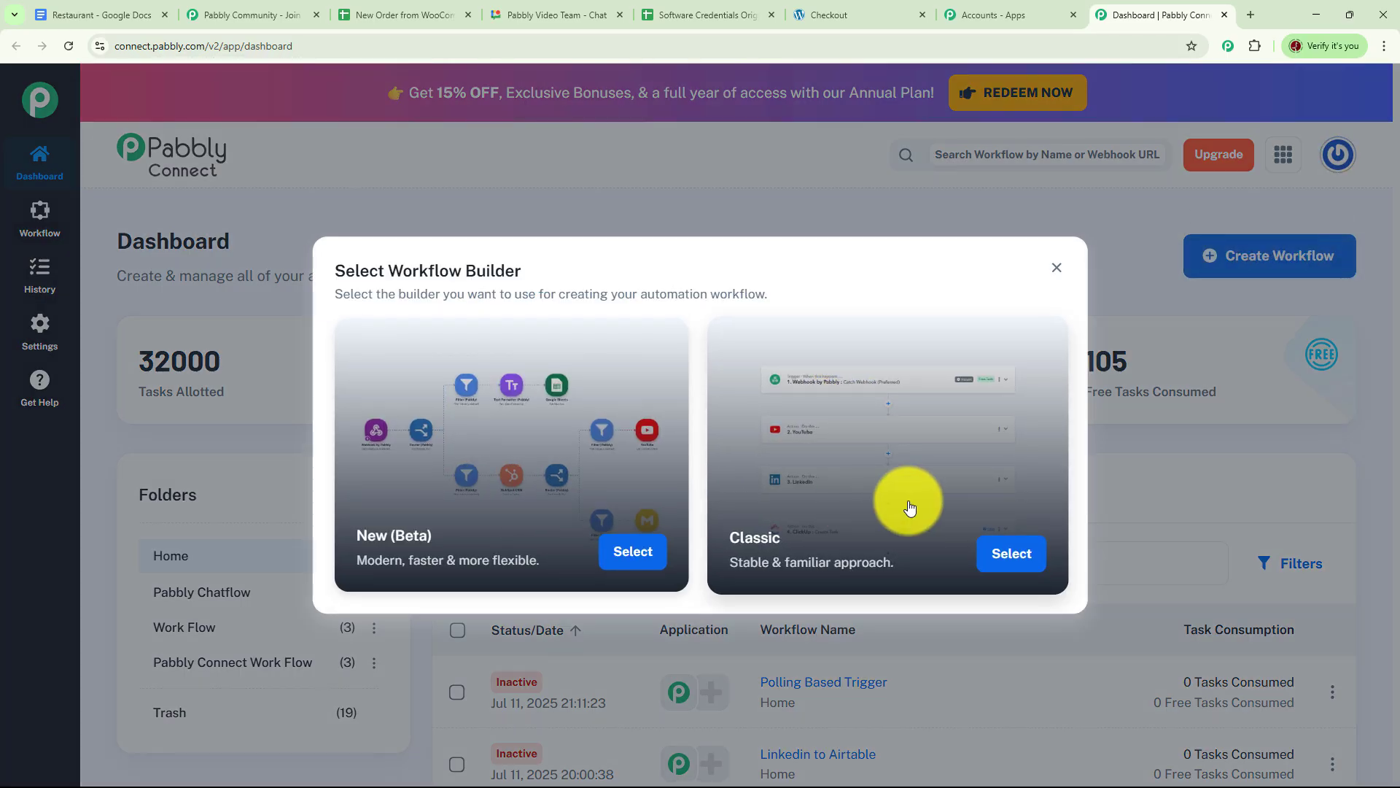
{"action": "left_click", "coordinate": [1021, 560]}
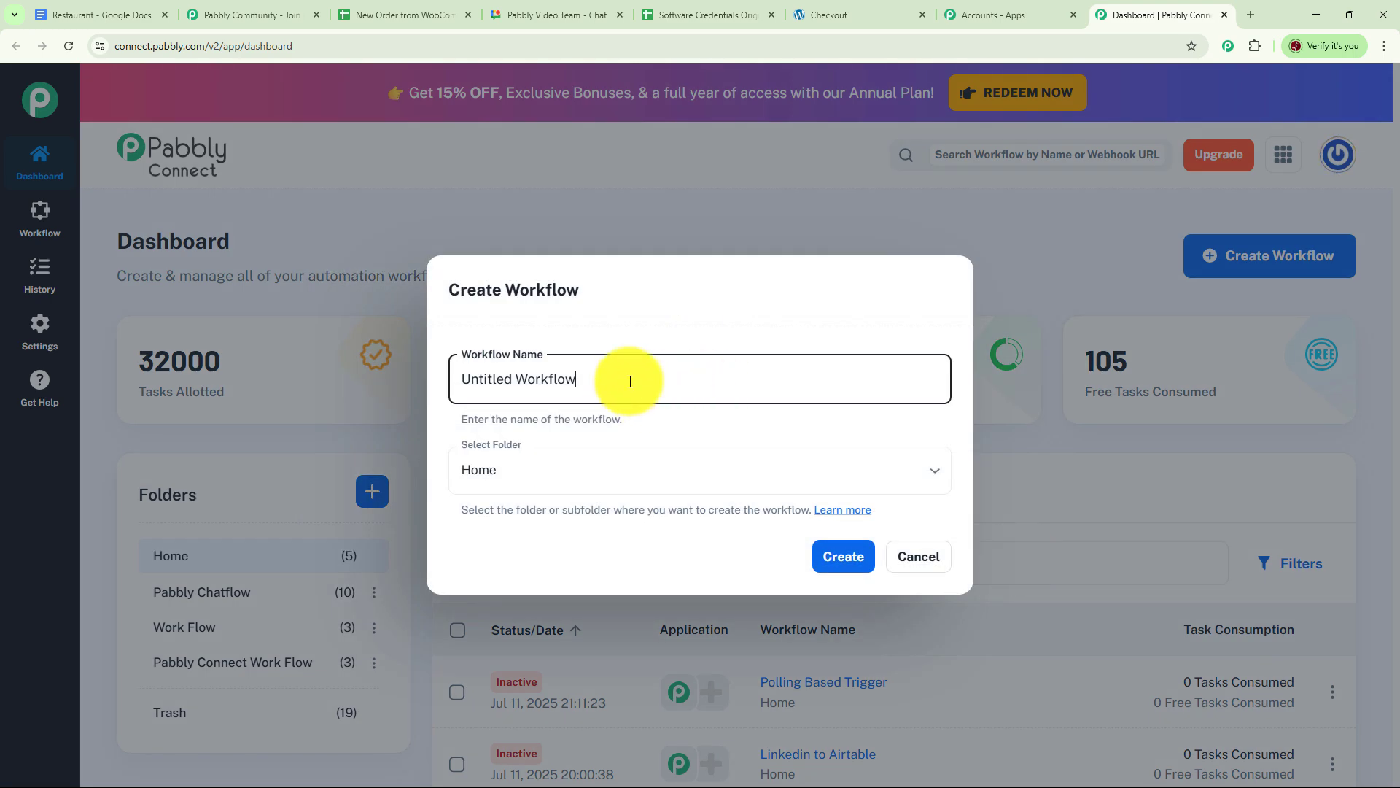
{"action": "key", "text": "ctrl+a"}
{"action": "type", "text": "Track New Order from WooCommerce to Google Sheet"}
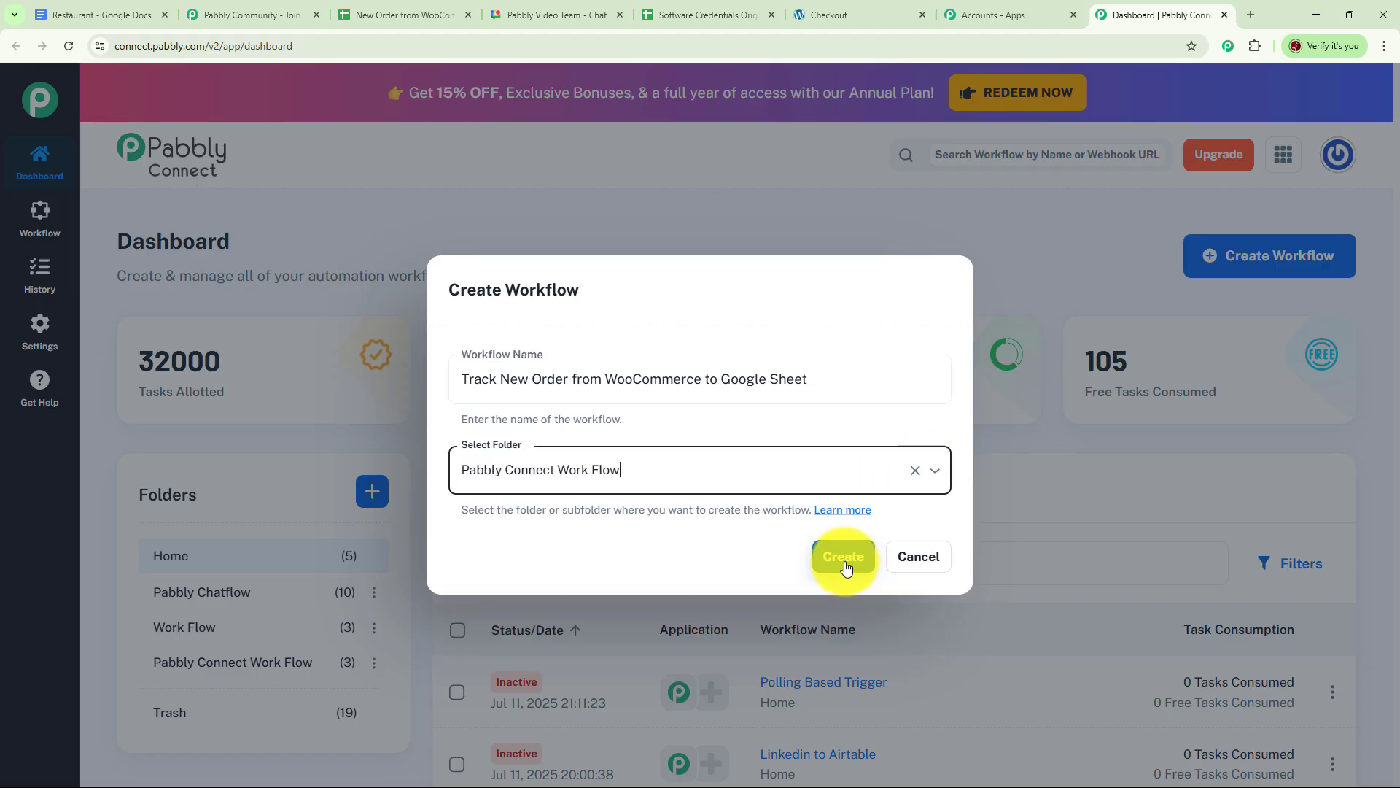
{"action": "left_click", "coordinate": [847, 569]}
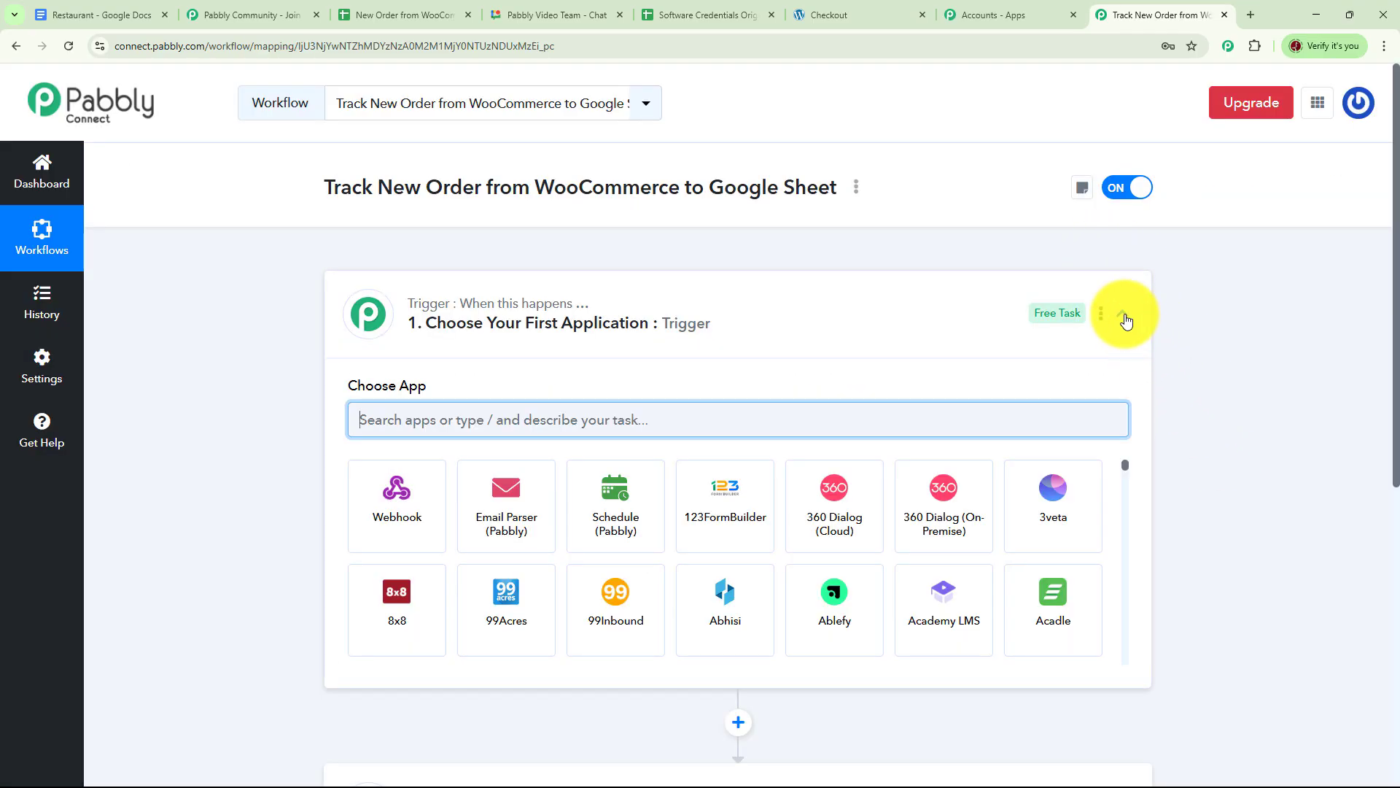
Set the trigger app to WooCommerce with the New Order Created event.
{"action": "left_click", "coordinate": [1123, 315]}
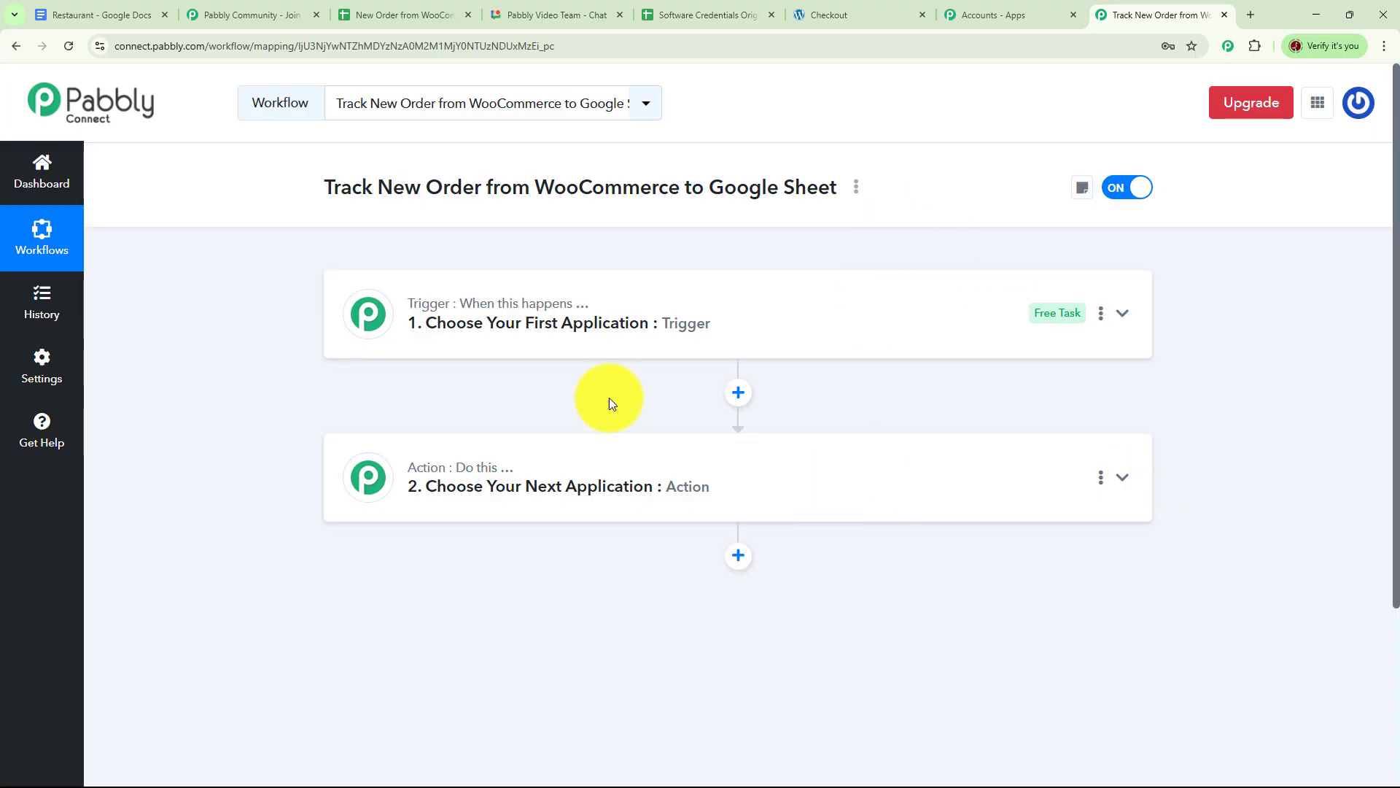
{"action": "mouse_move", "coordinate": [476, 501]}
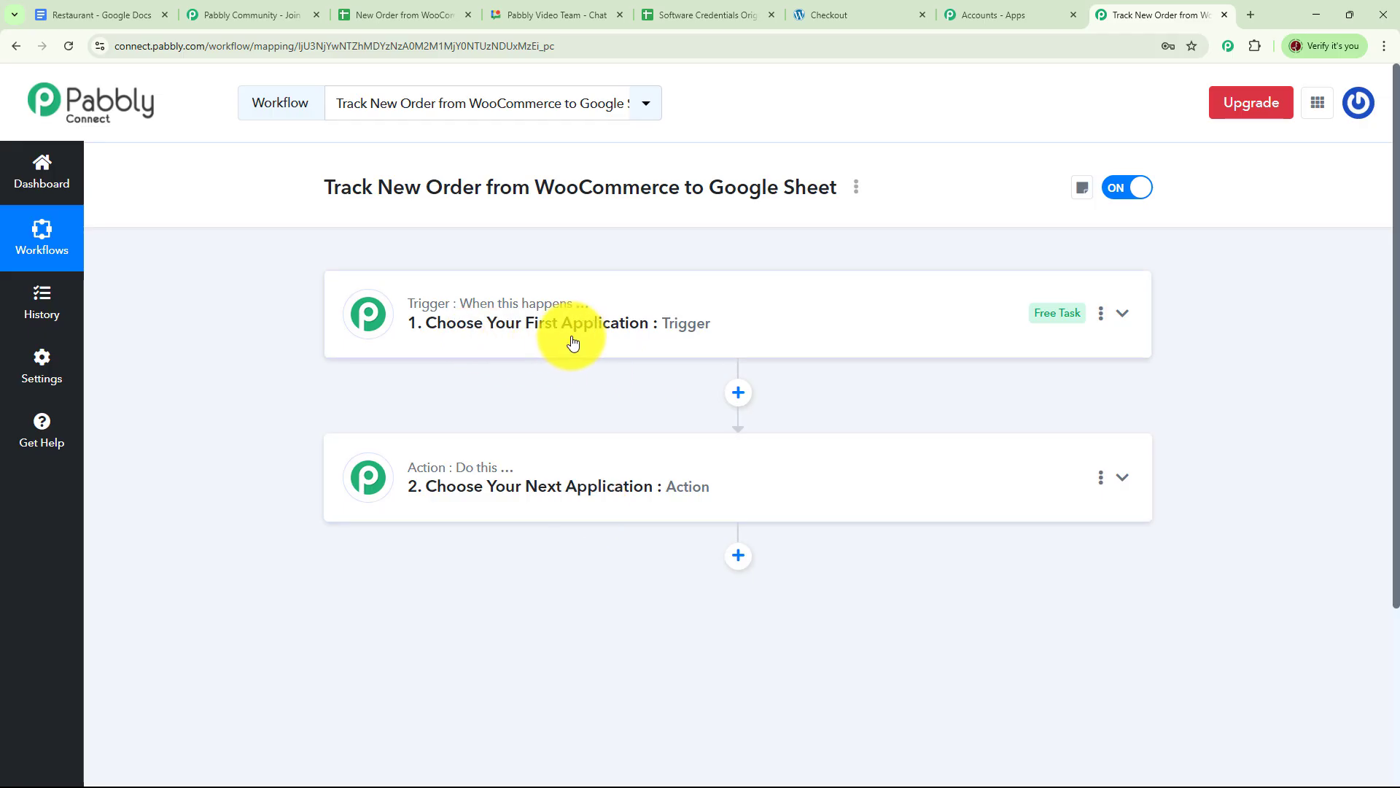
{"action": "left_click", "coordinate": [1124, 315]}
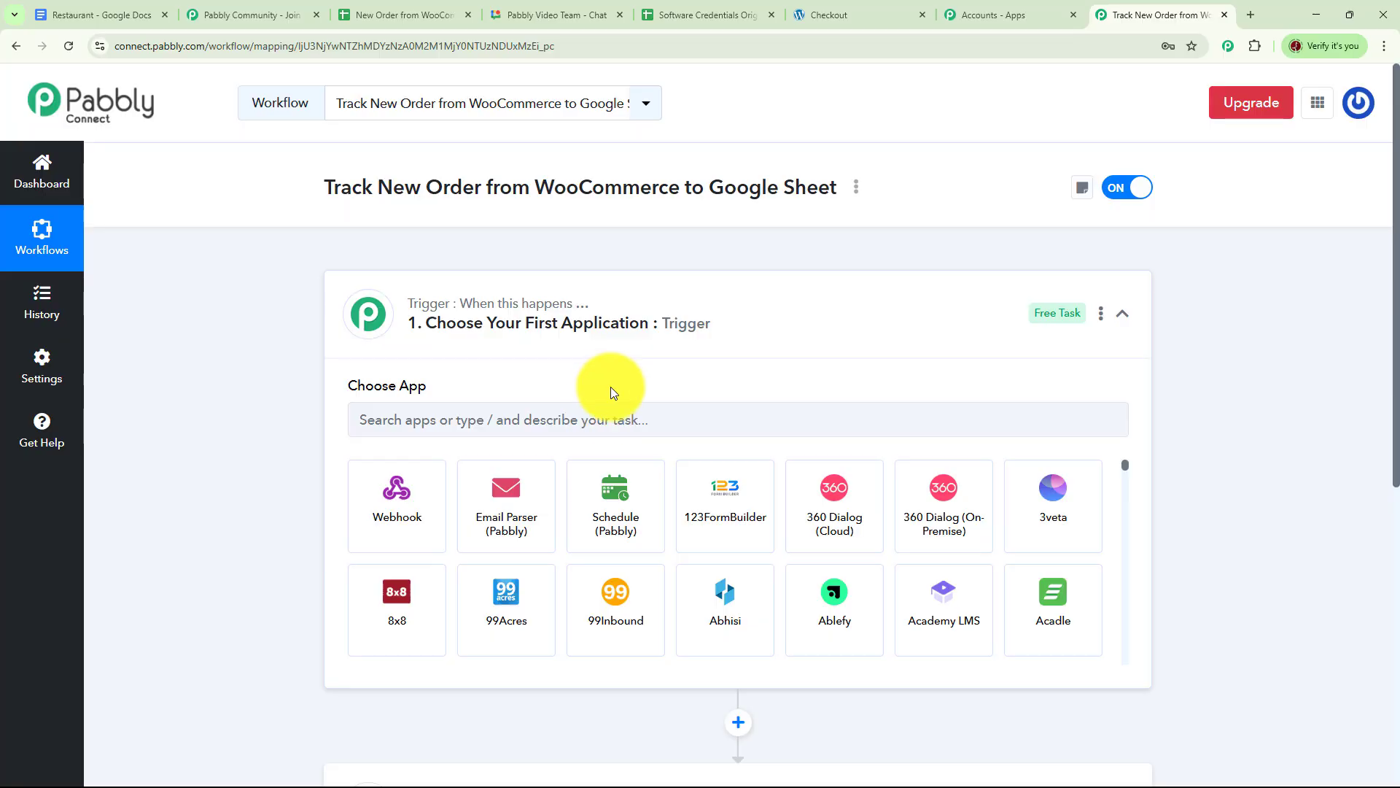
{"action": "left_click", "coordinate": [546, 414]}
{"action": "type", "text": "w"}
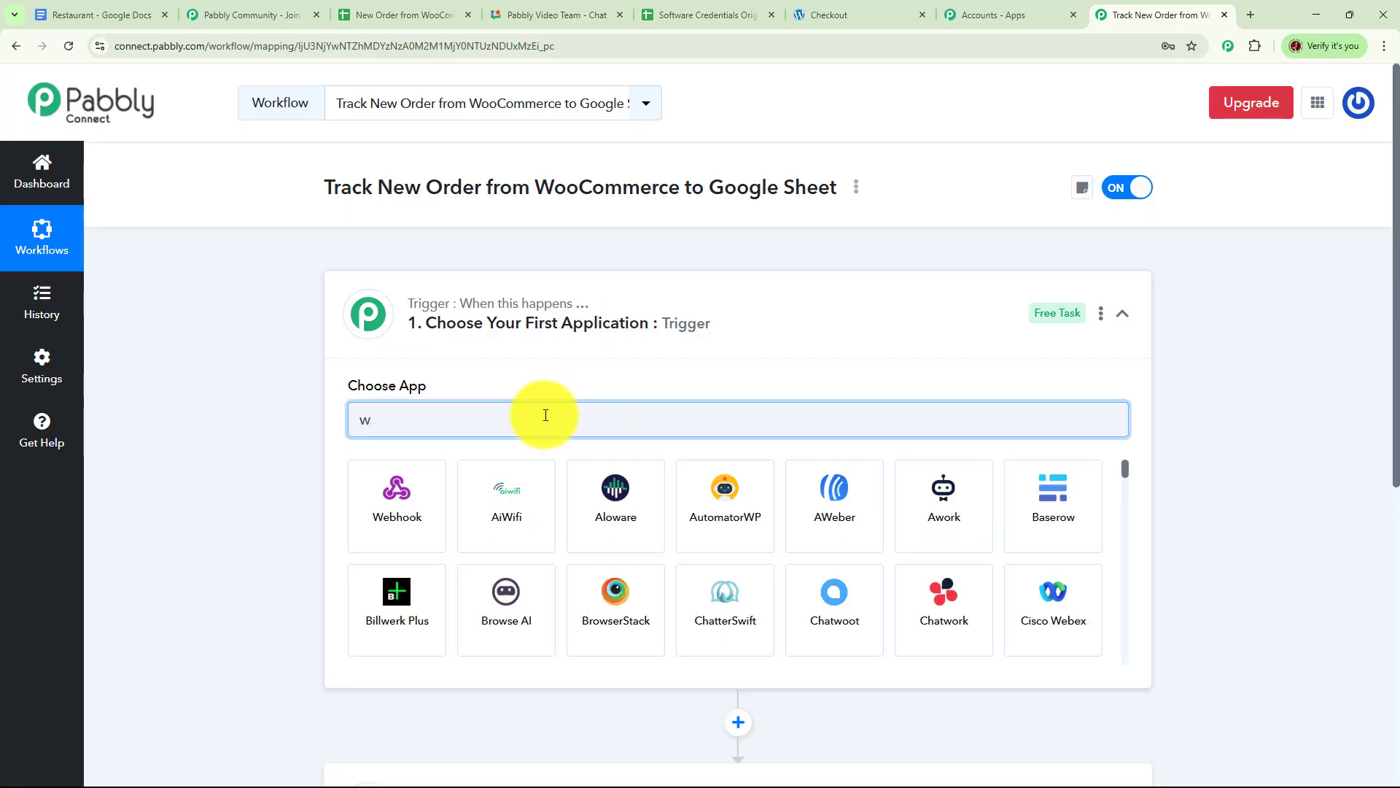
{"action": "type", "text": "oo"}
{"action": "left_click", "coordinate": [591, 502]}
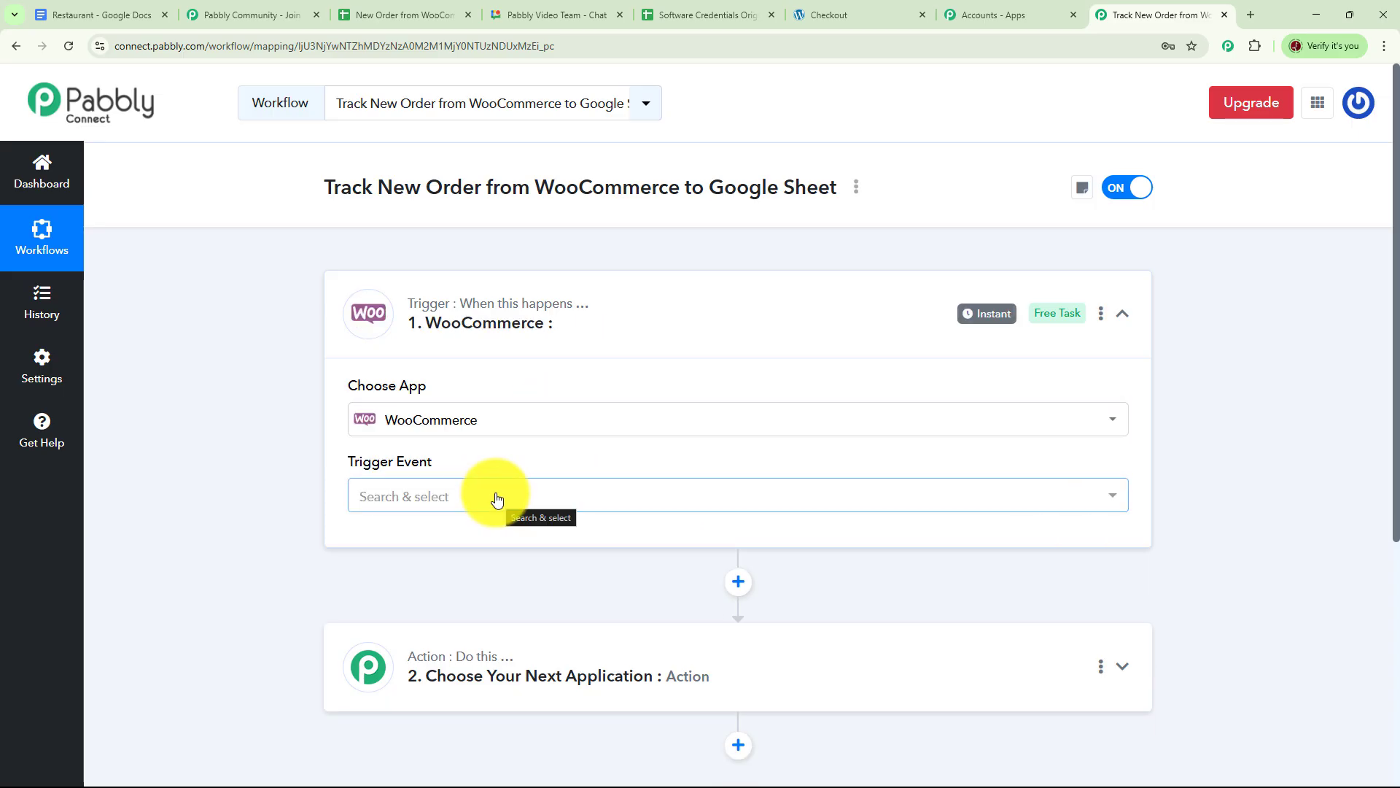
{"action": "left_click", "coordinate": [1116, 503]}
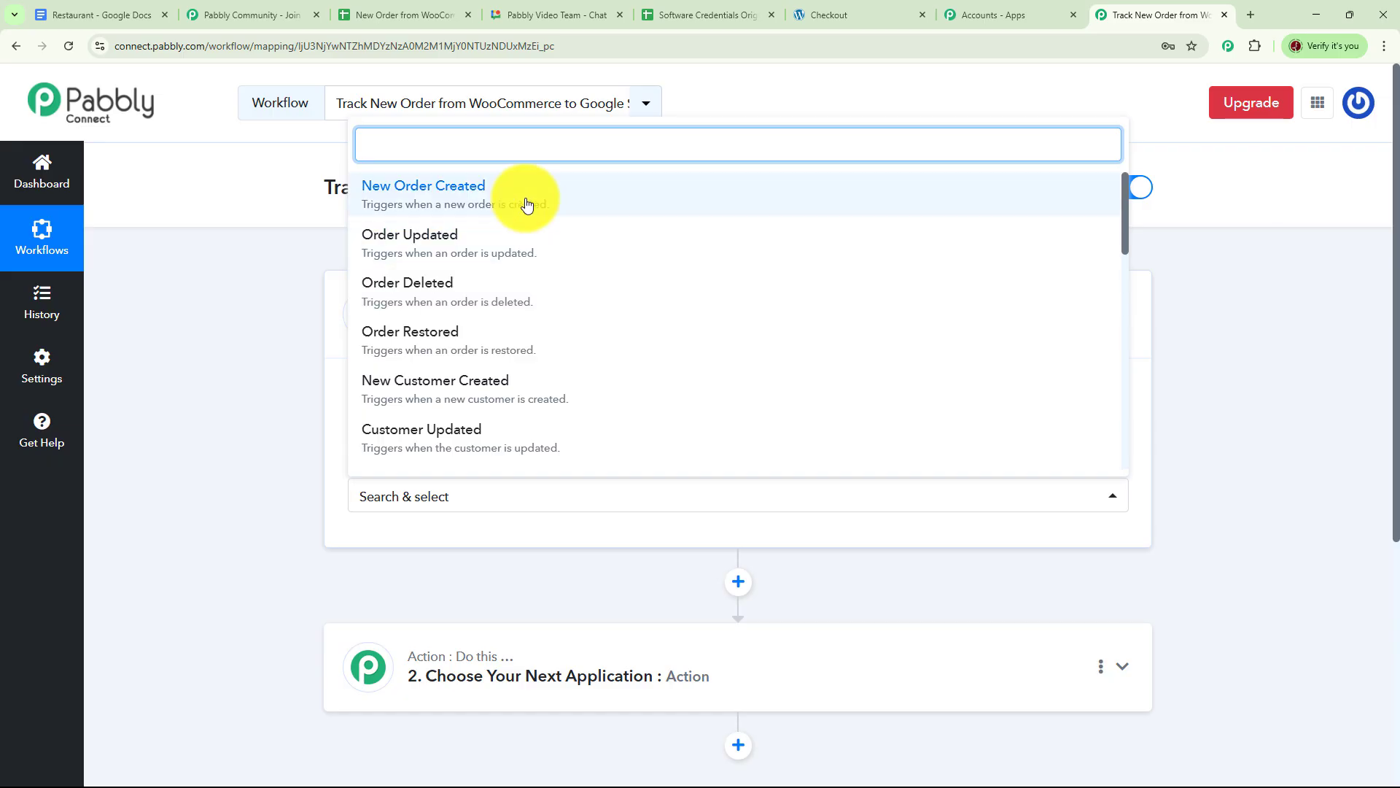
{"action": "left_click", "coordinate": [419, 207]}
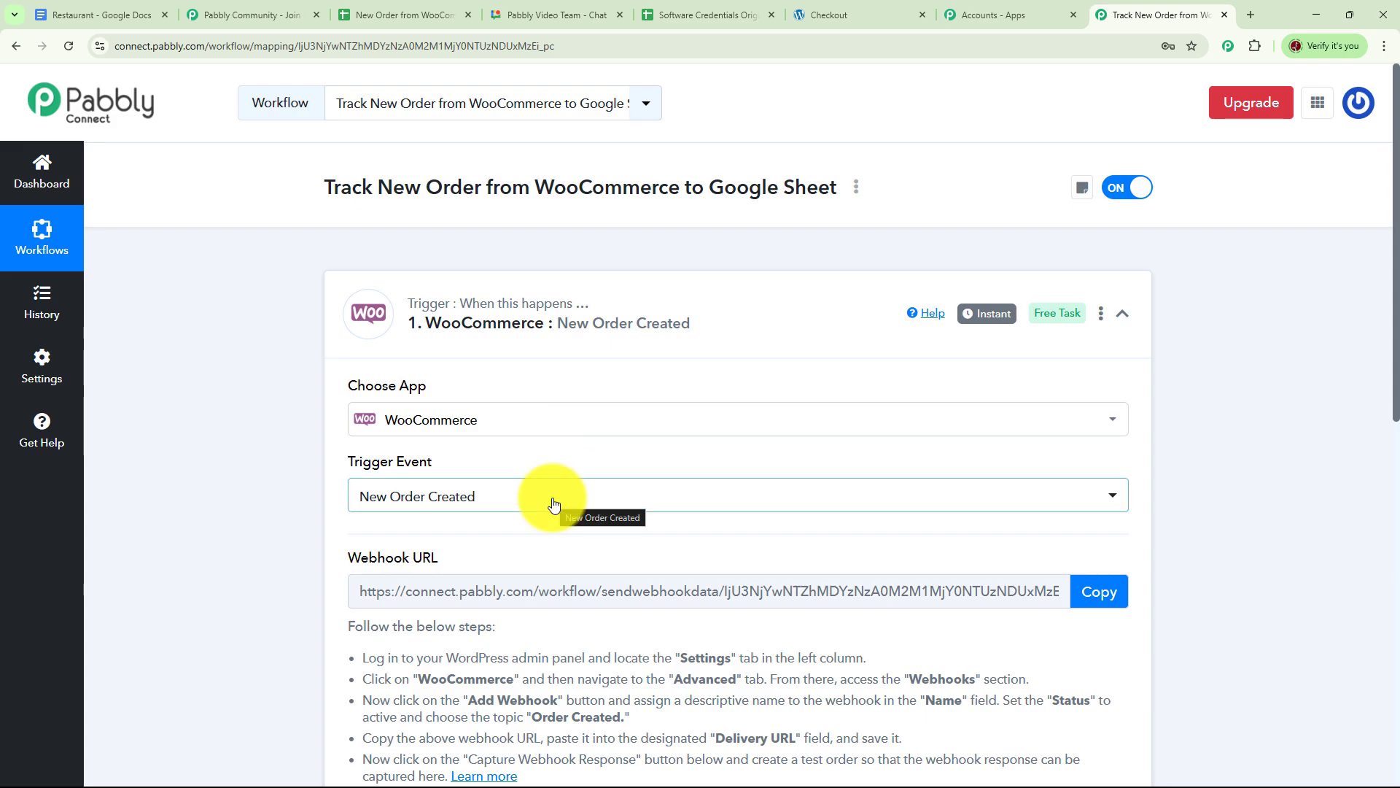
Copy the WooCommerce trigger's webhook URL so it starts waiting for a webhook response.
{"action": "scroll", "coordinate": [859, 493], "scroll_direction": "down", "scroll_amount": 1}
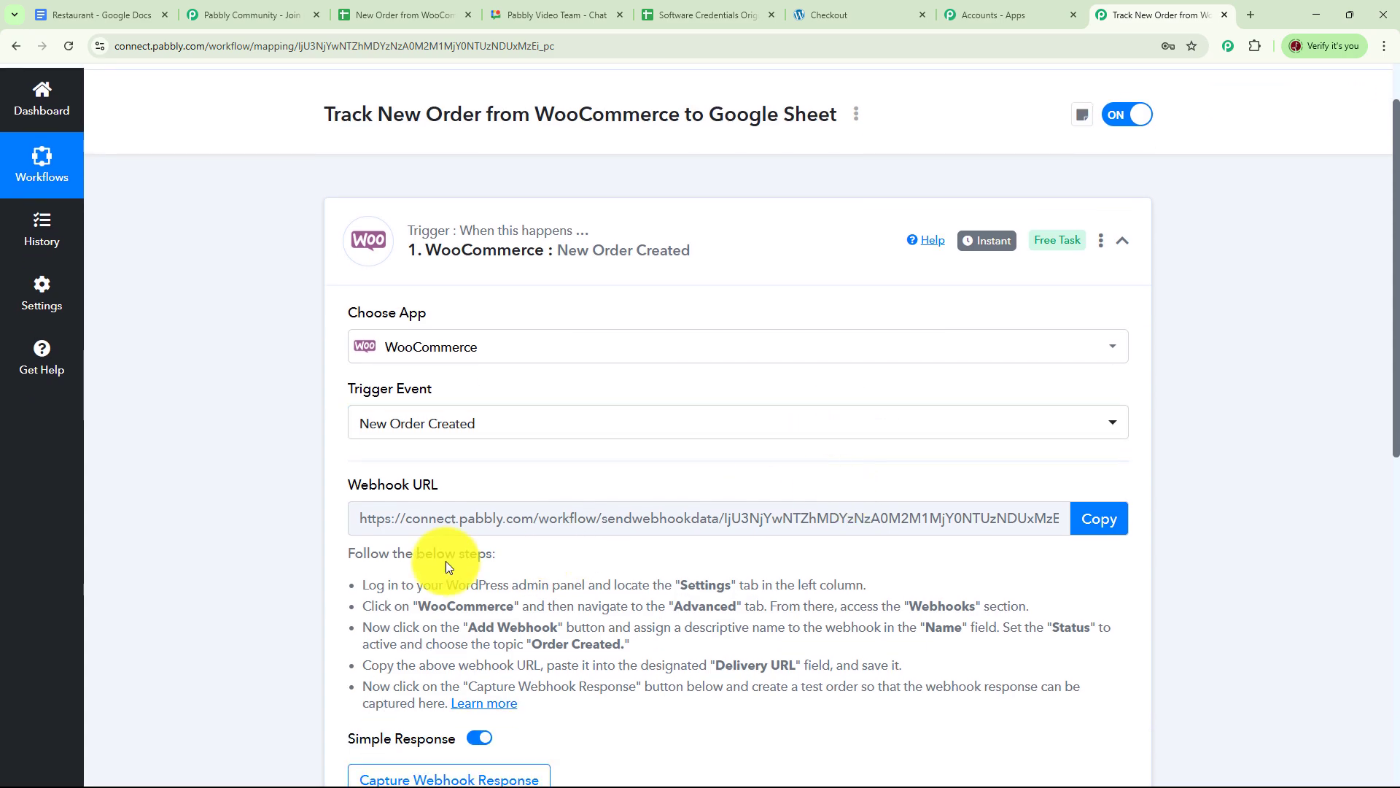
{"action": "left_click", "coordinate": [1101, 519]}
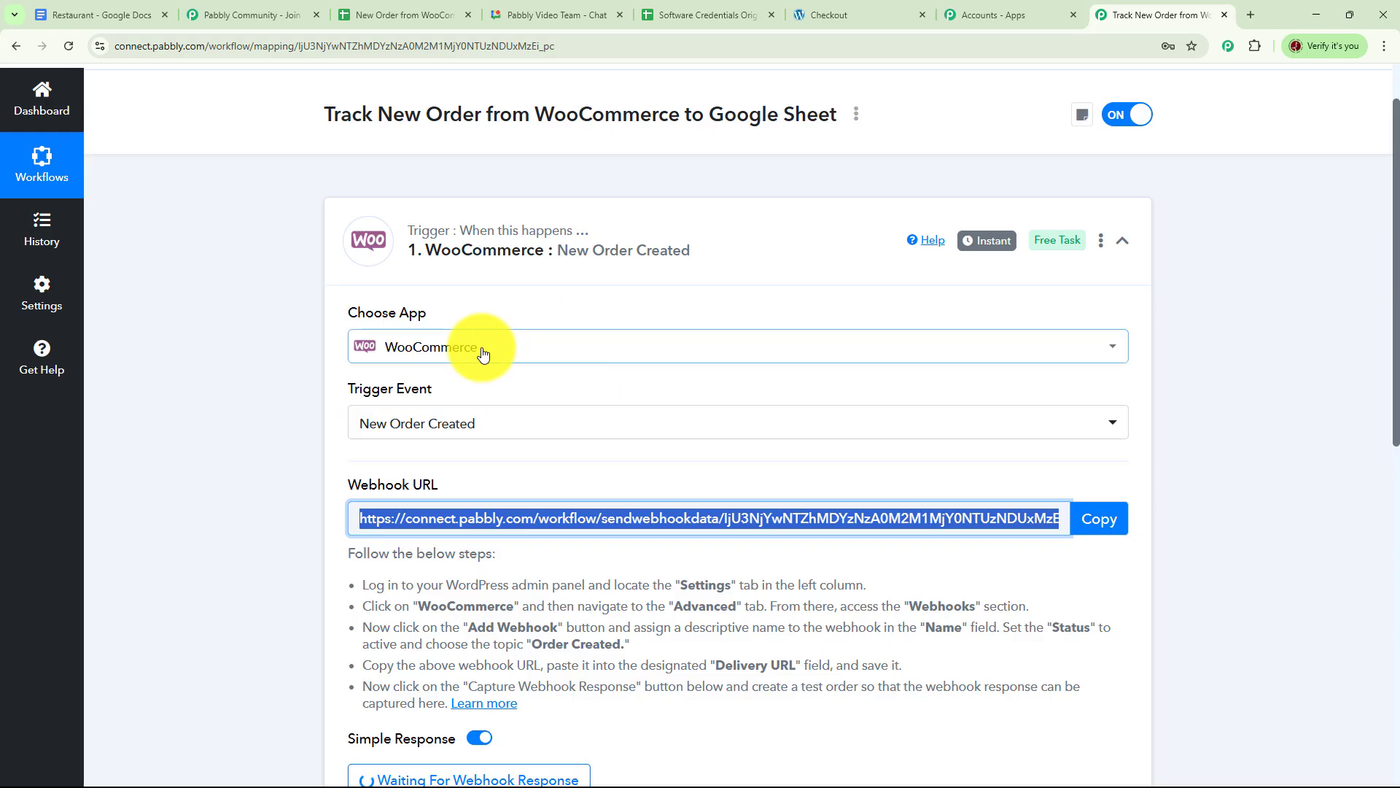
{"action": "scroll", "coordinate": [732, 490], "scroll_direction": "down", "scroll_amount": 4}
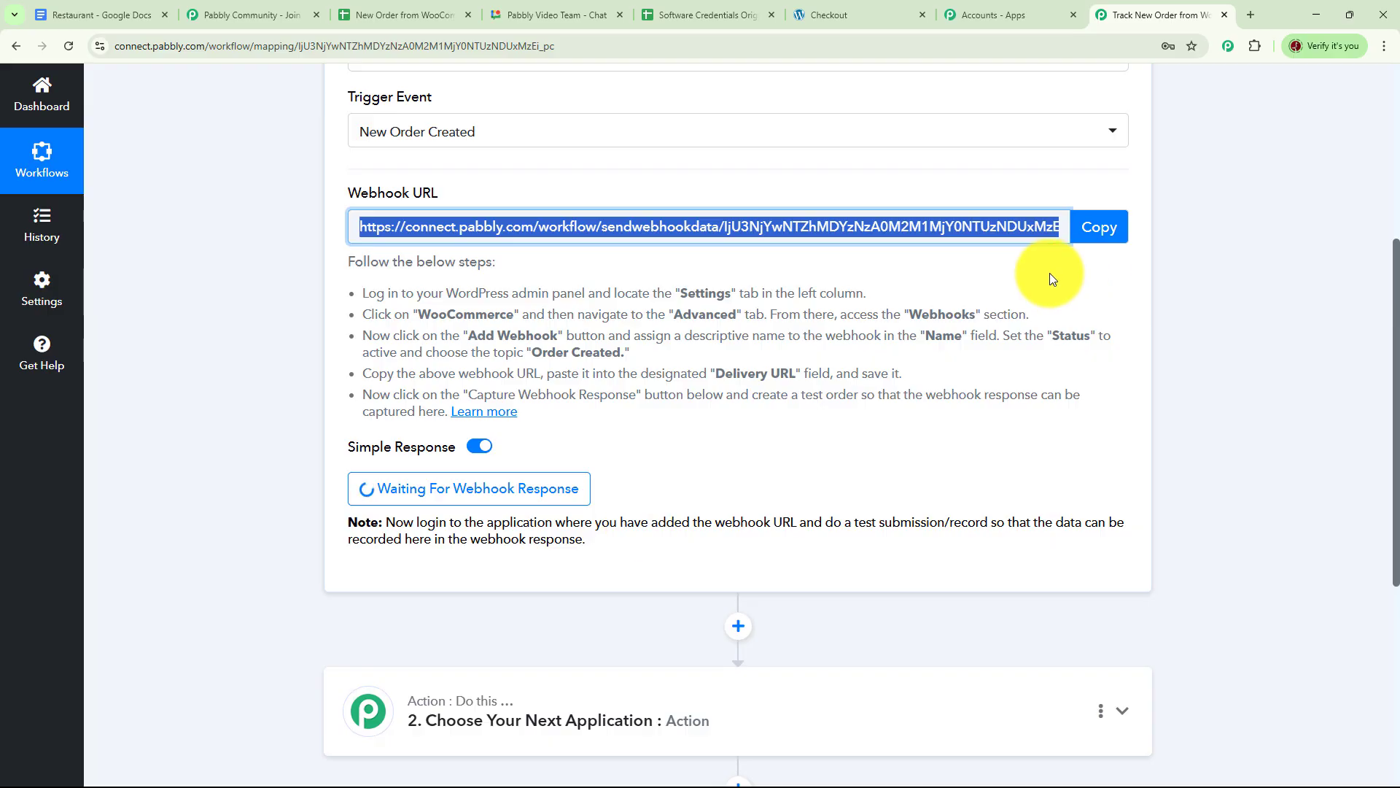
Go to WooCommerce Settings > Advanced > Webhooks and open a new Add webhook form.
{"action": "left_click", "coordinate": [829, 15]}
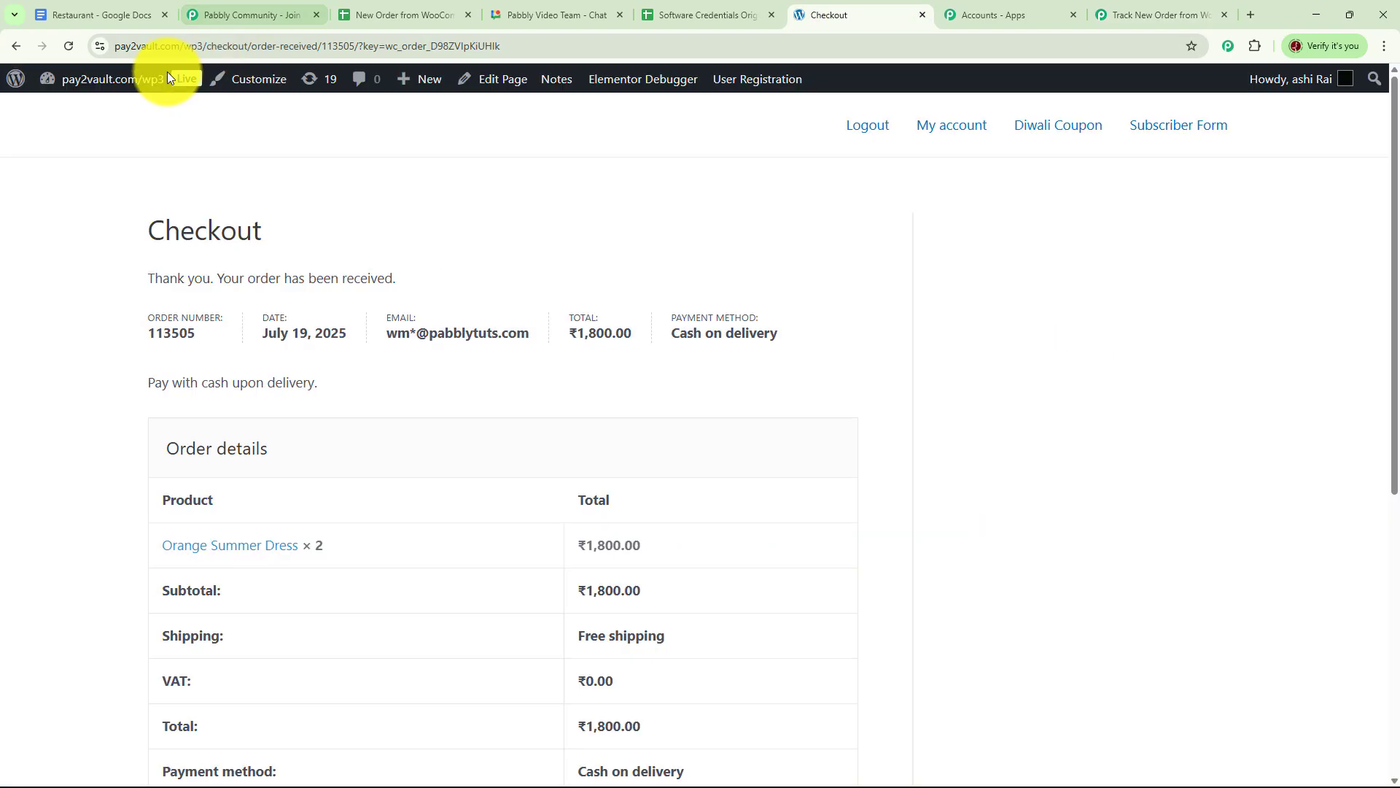
{"action": "left_click", "coordinate": [17, 46]}
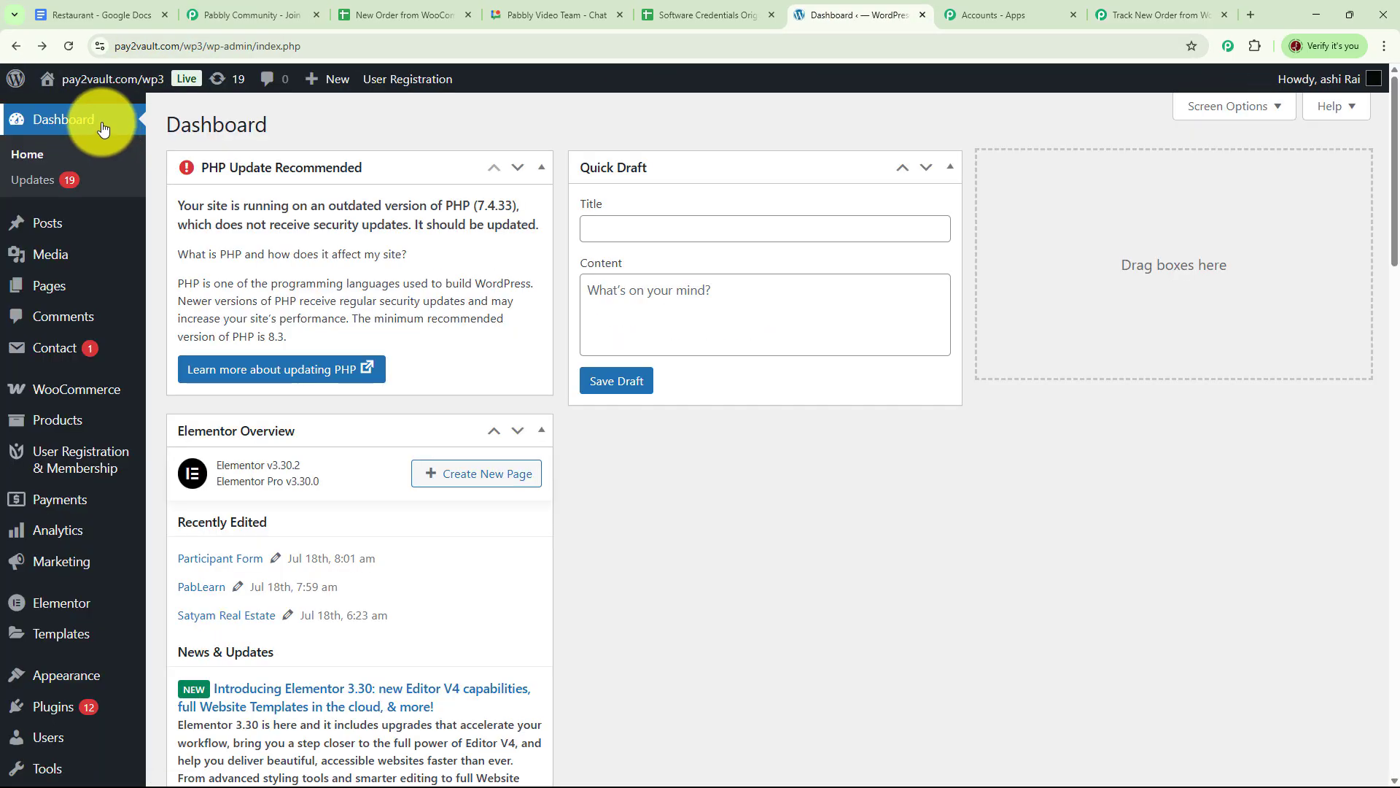
{"action": "mouse_move", "coordinate": [93, 391]}
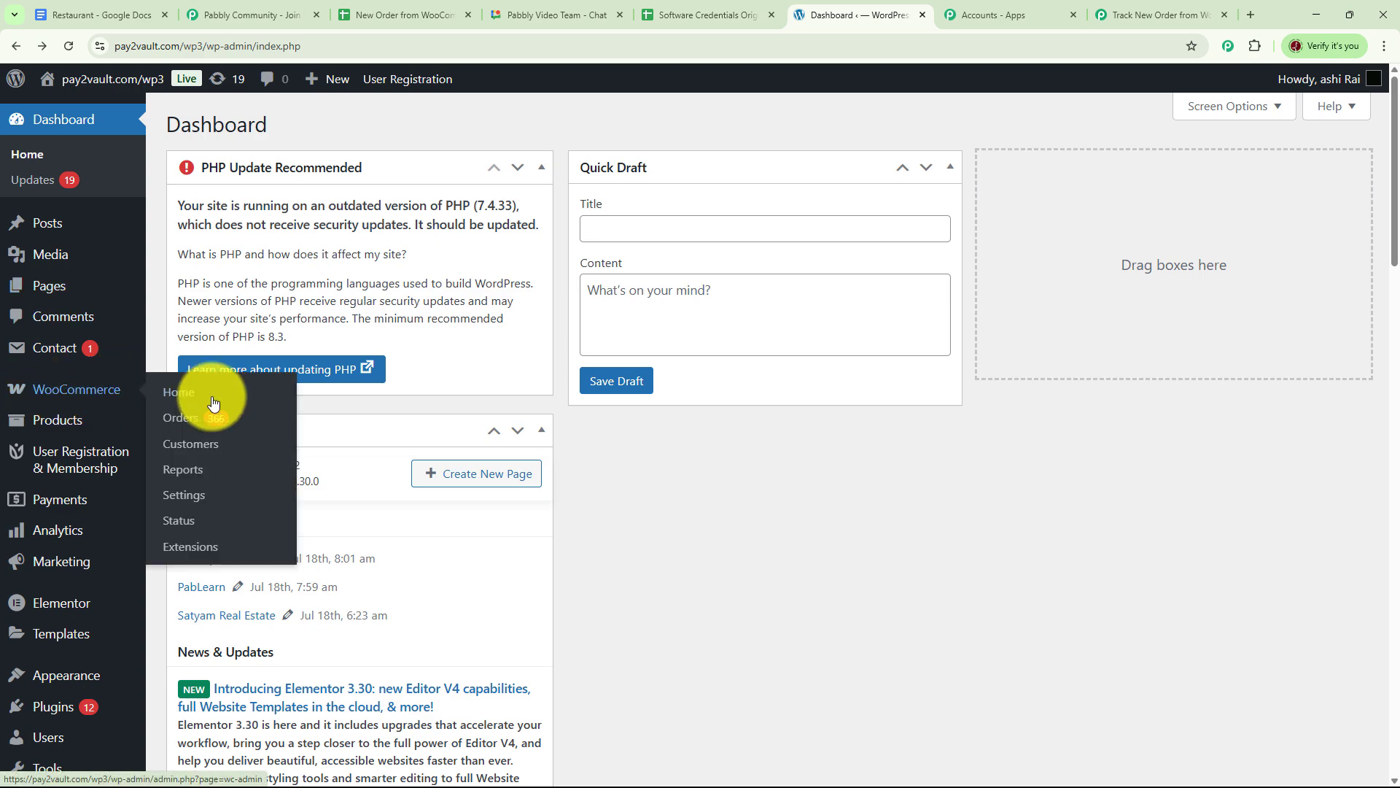
{"action": "left_click", "coordinate": [198, 496]}
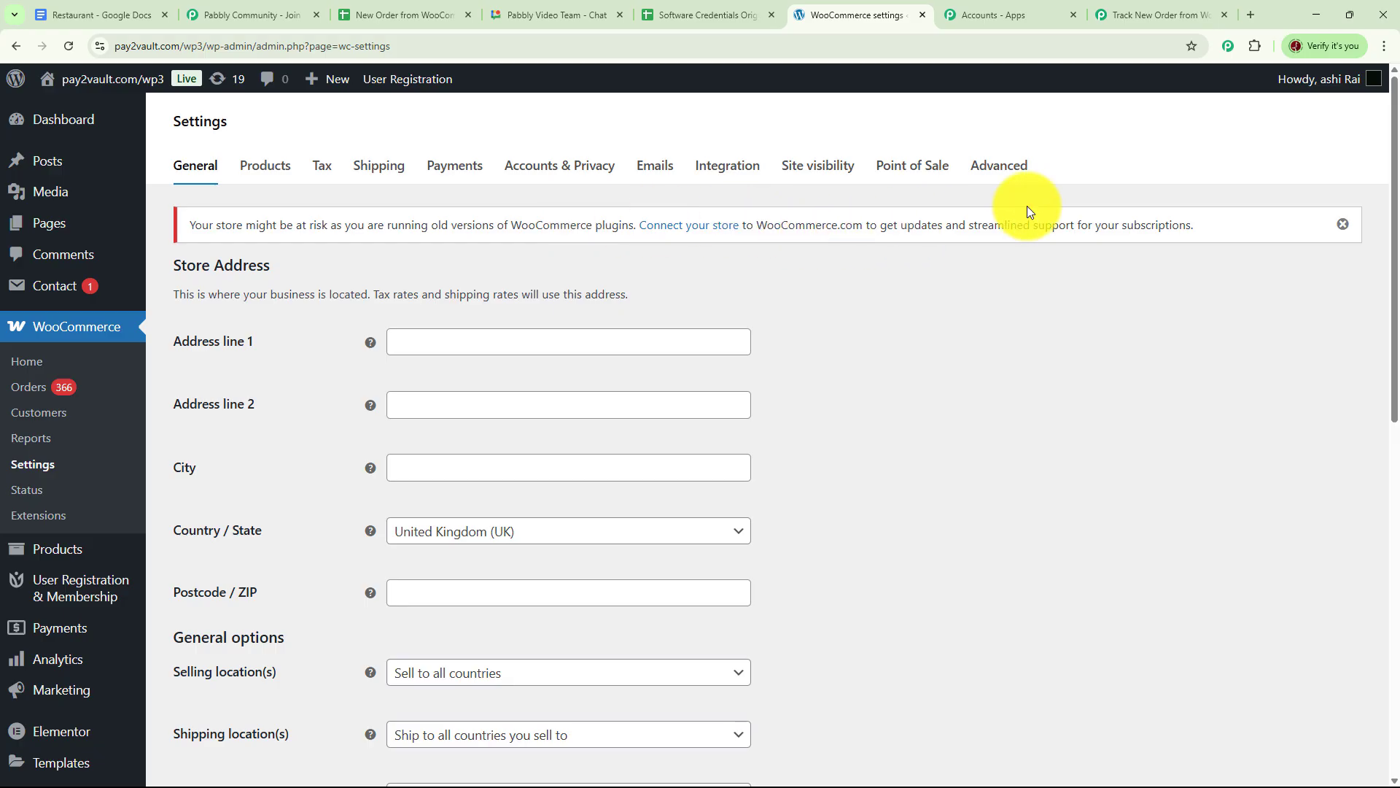
{"action": "left_click", "coordinate": [998, 168]}
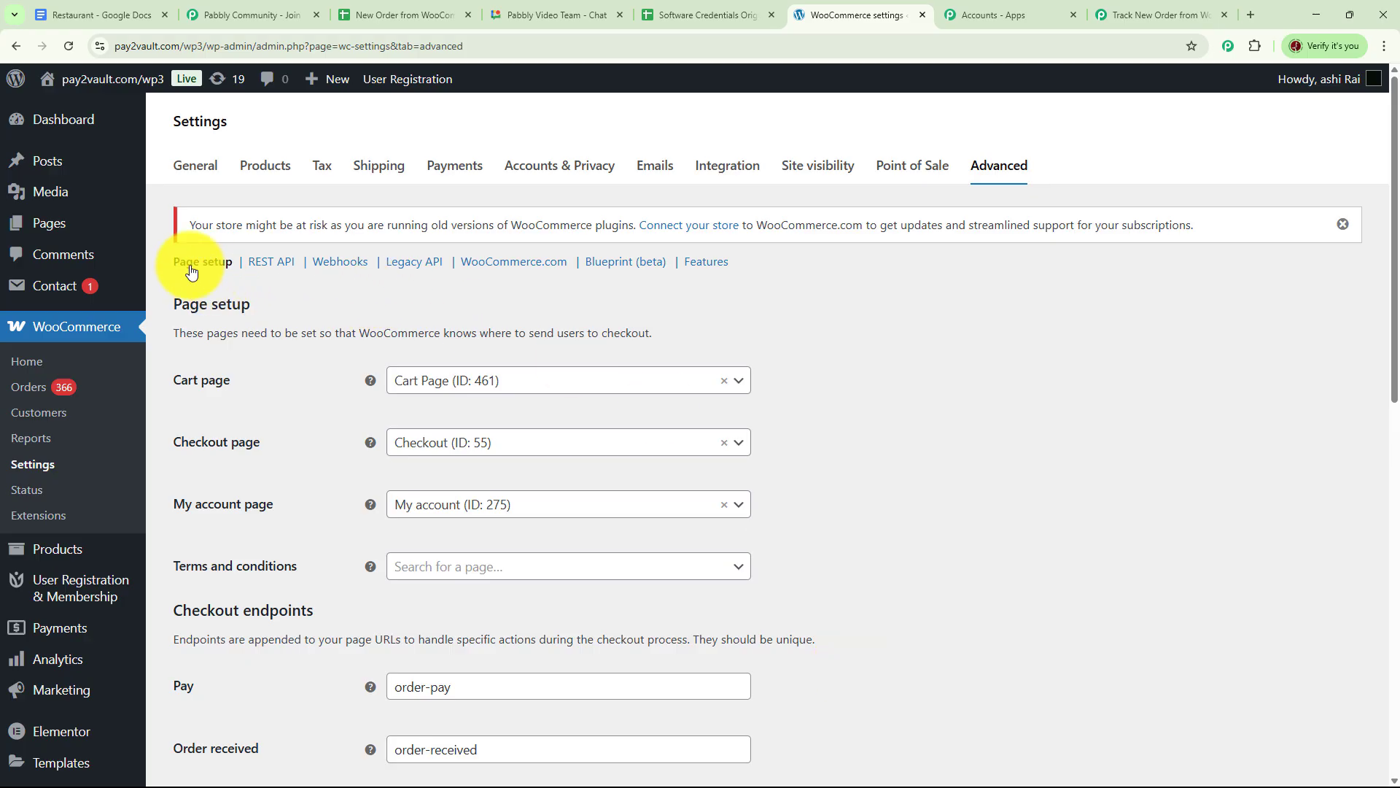
{"action": "left_click", "coordinate": [339, 264]}
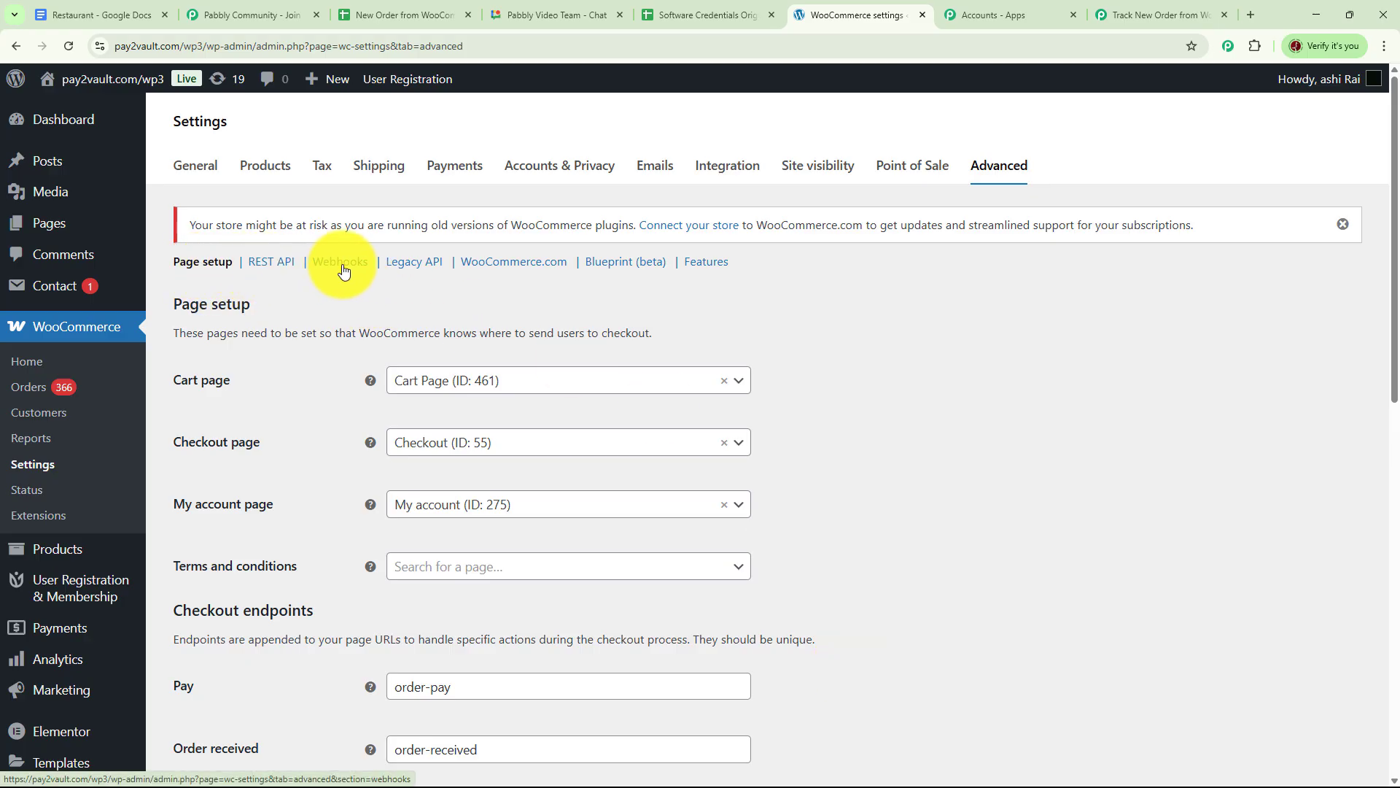
{"action": "left_click", "coordinate": [302, 309]}
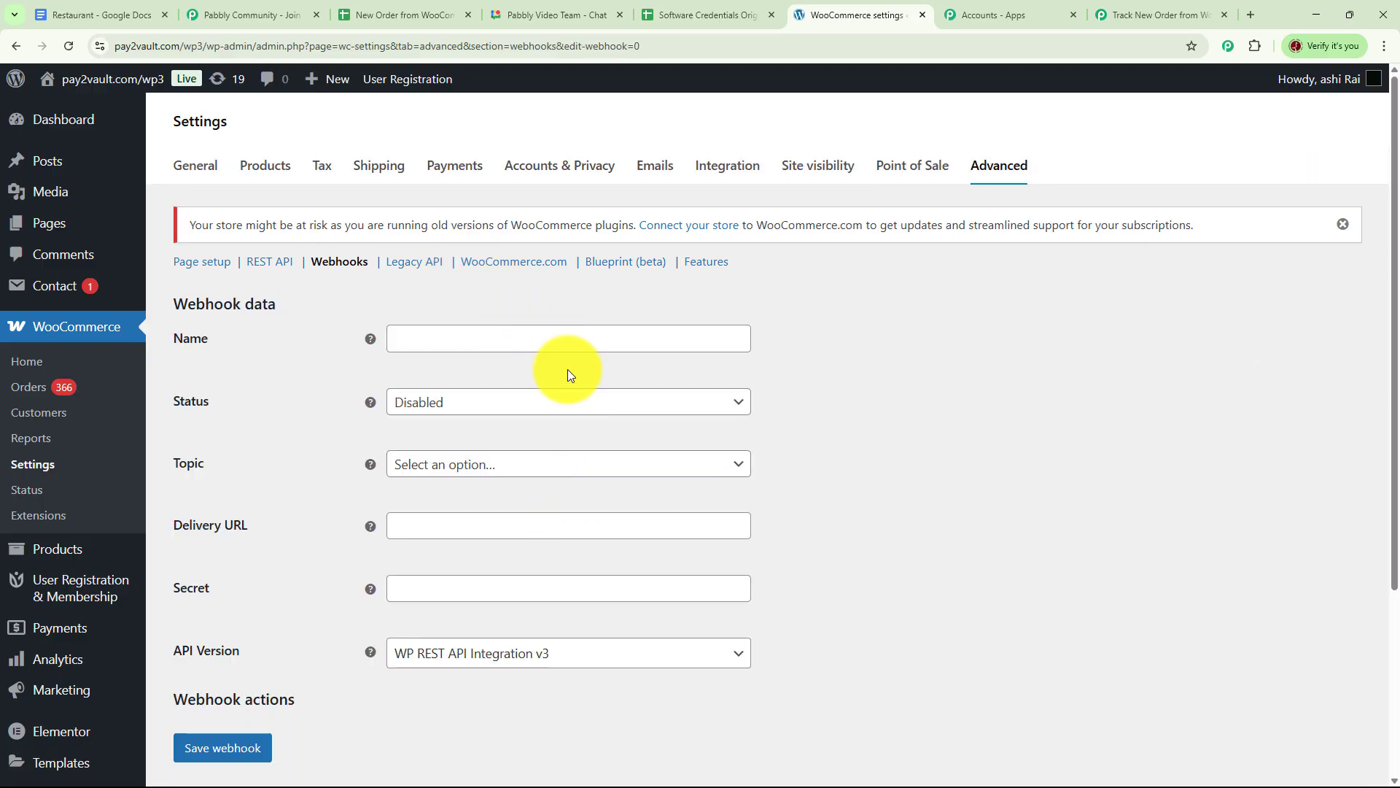
Name the webhook 'New Order from WooCommerce', with status Active and topic Order created.
{"action": "left_click", "coordinate": [457, 336]}
{"action": "key", "text": "ctrl+v"}
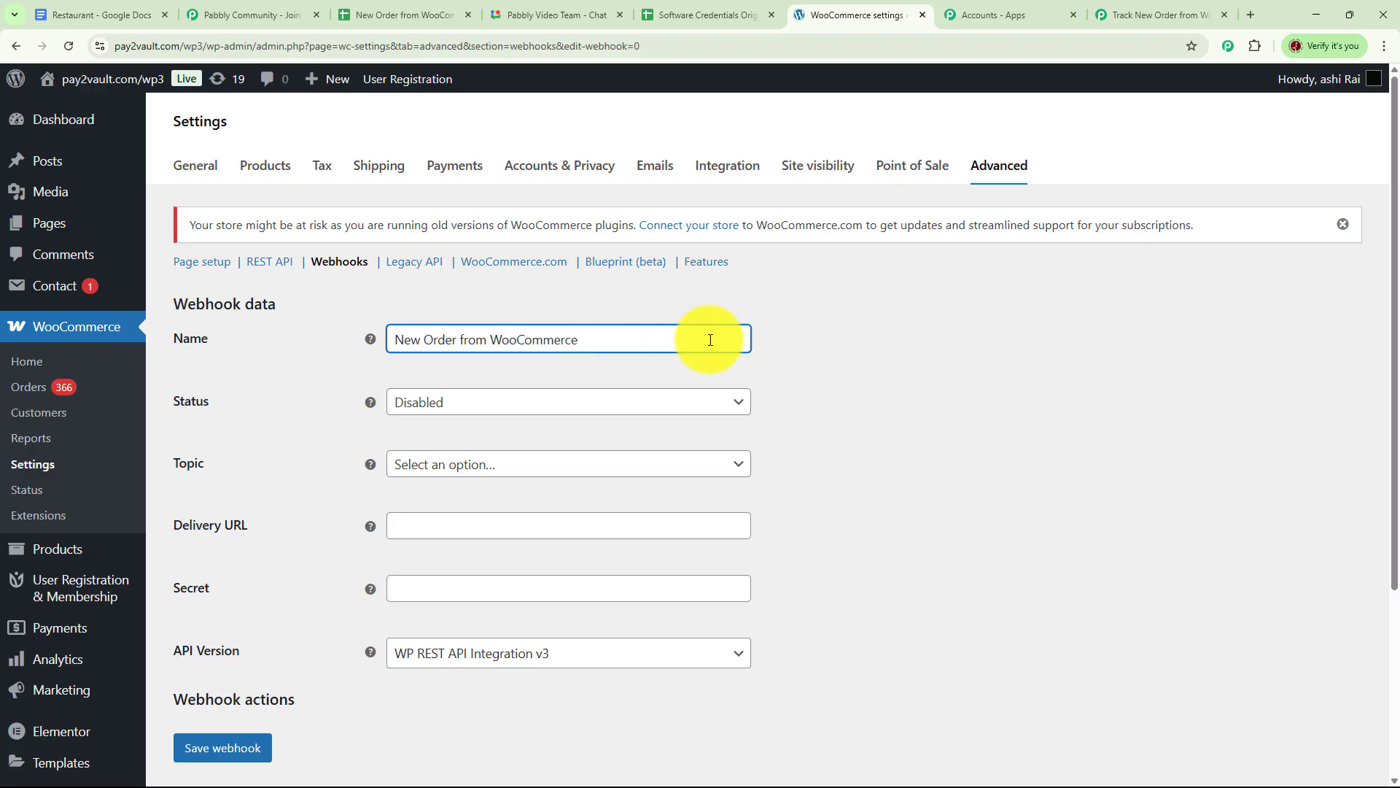
{"action": "left_click", "coordinate": [738, 403]}
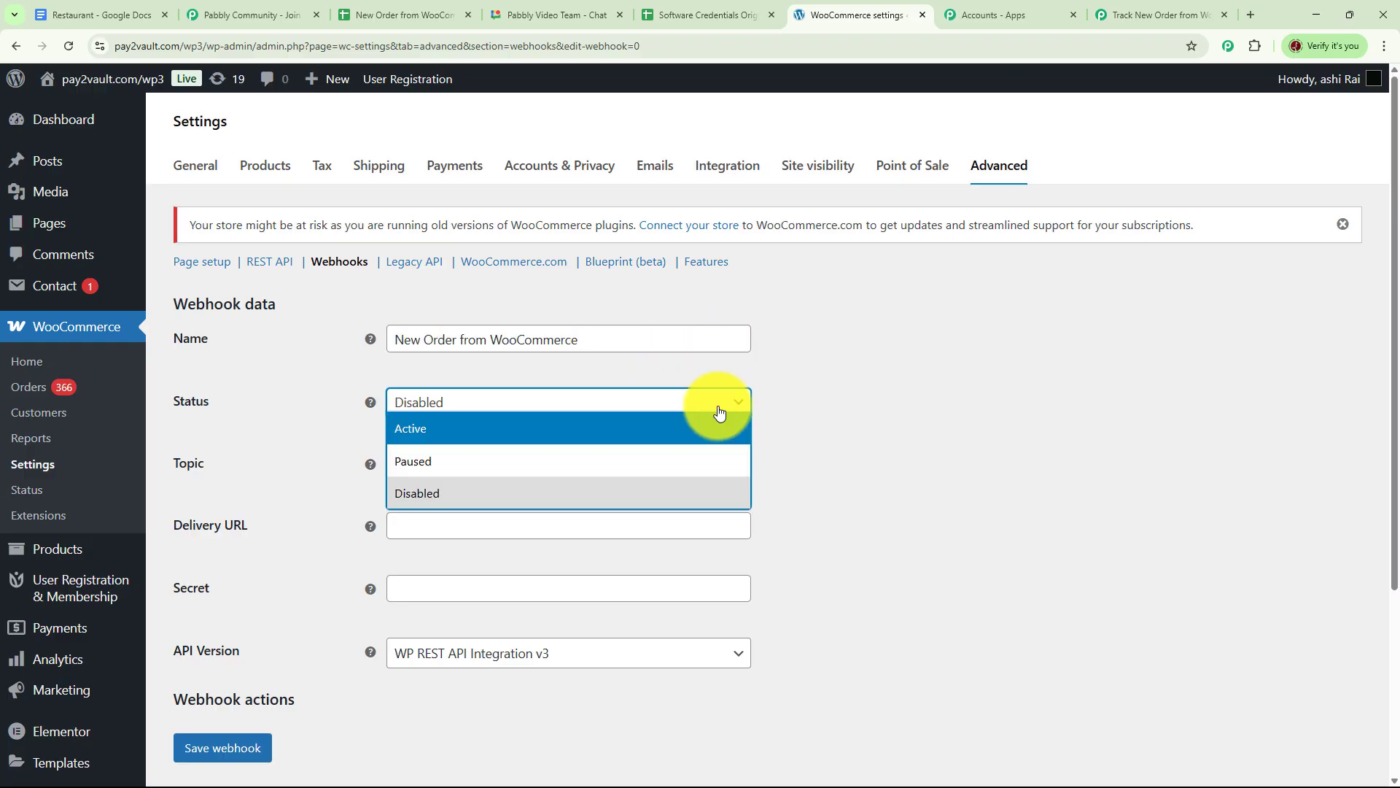
{"action": "left_click", "coordinate": [413, 435]}
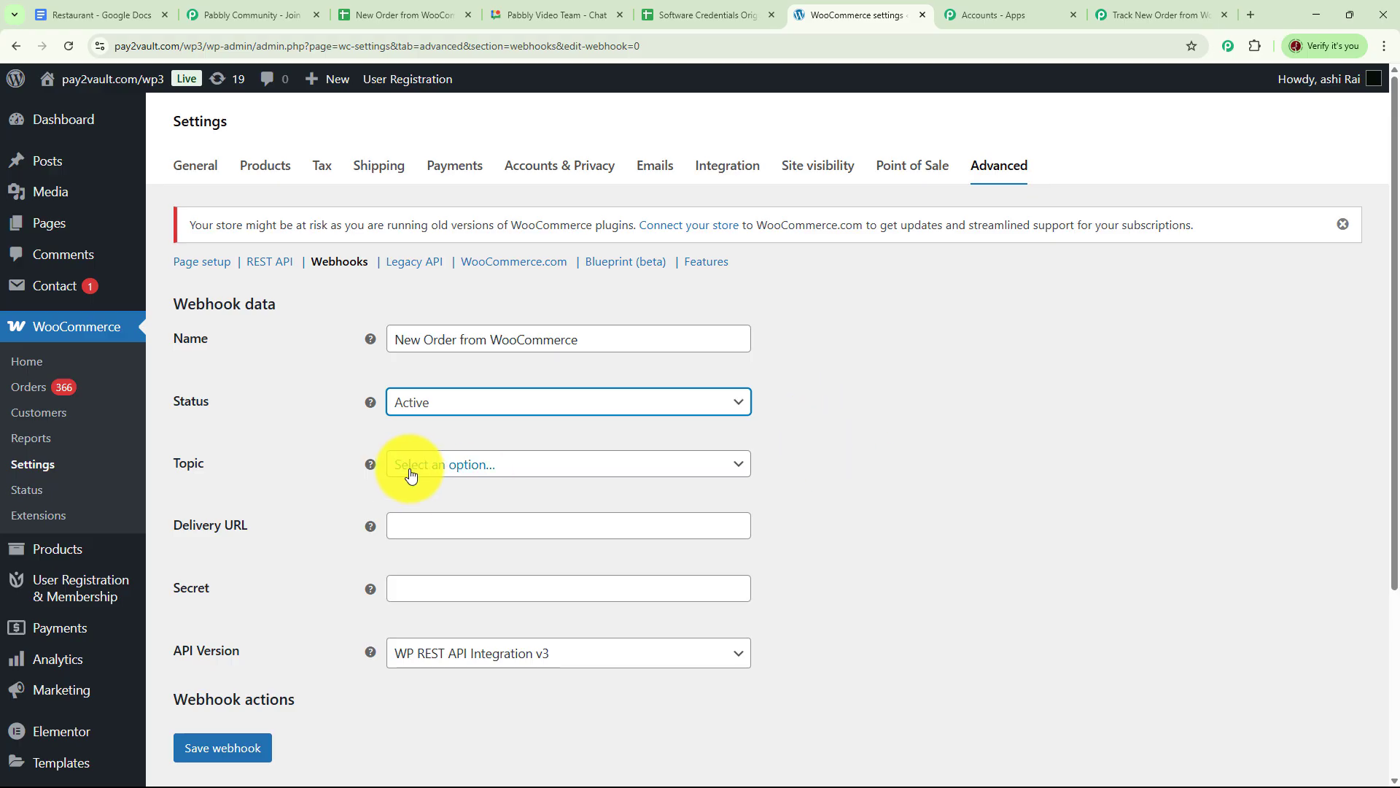
{"action": "left_click", "coordinate": [736, 466]}
{"action": "scroll", "coordinate": [468, 572], "scroll_direction": "down", "scroll_amount": 3}
{"action": "left_click", "coordinate": [469, 572]}
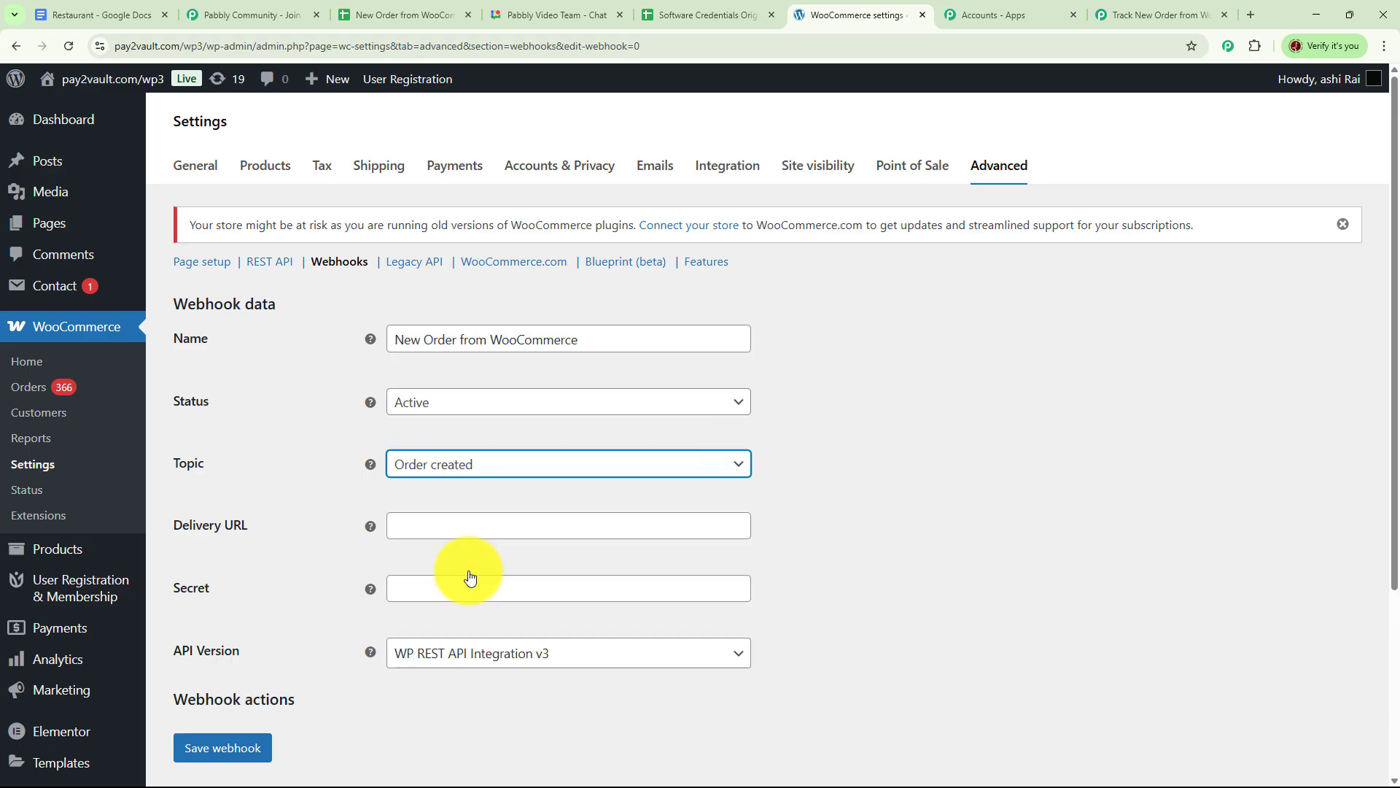
Set the Pabbly webhook URL as delivery URL, add a secret, keep API v3, and save.
{"action": "left_click", "coordinate": [456, 533]}
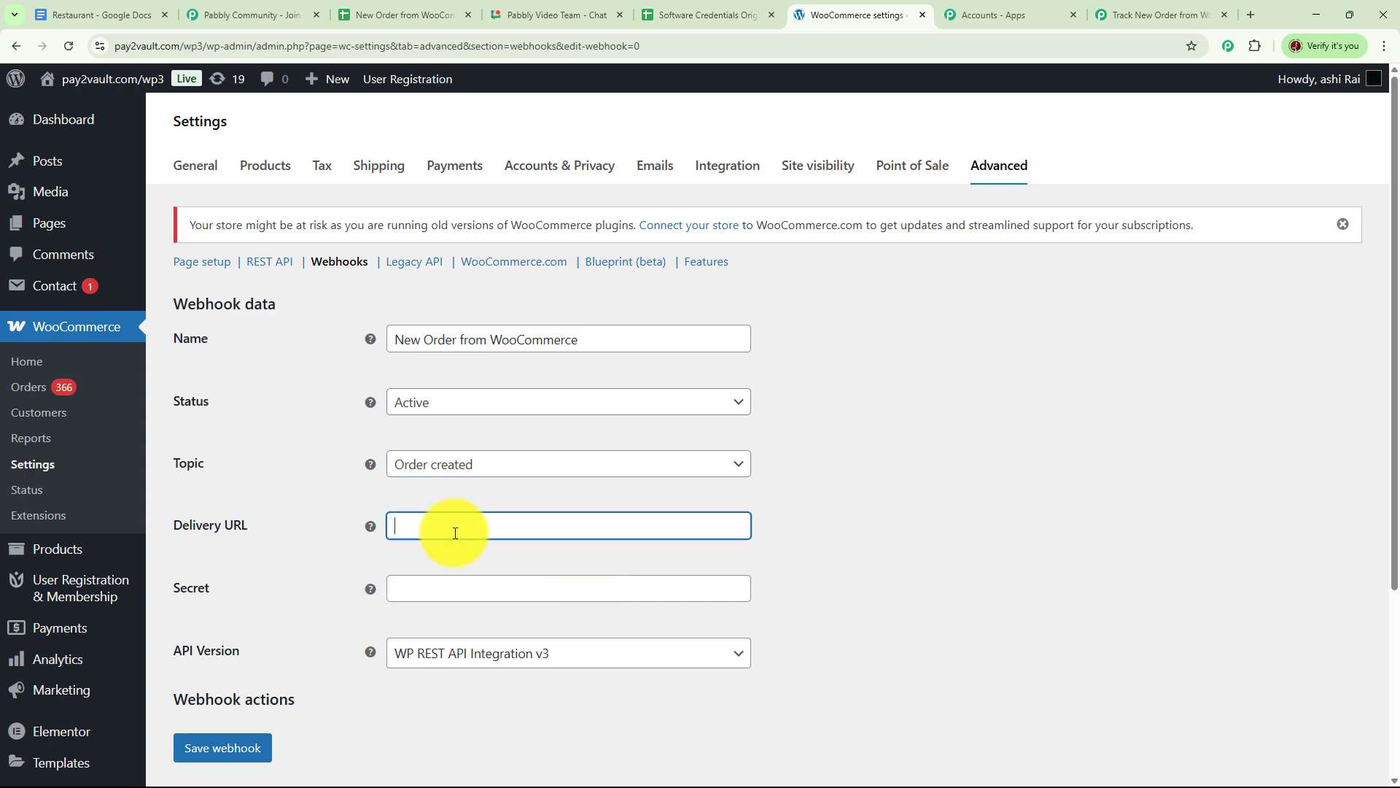
{"action": "key", "text": "ctrl+v"}
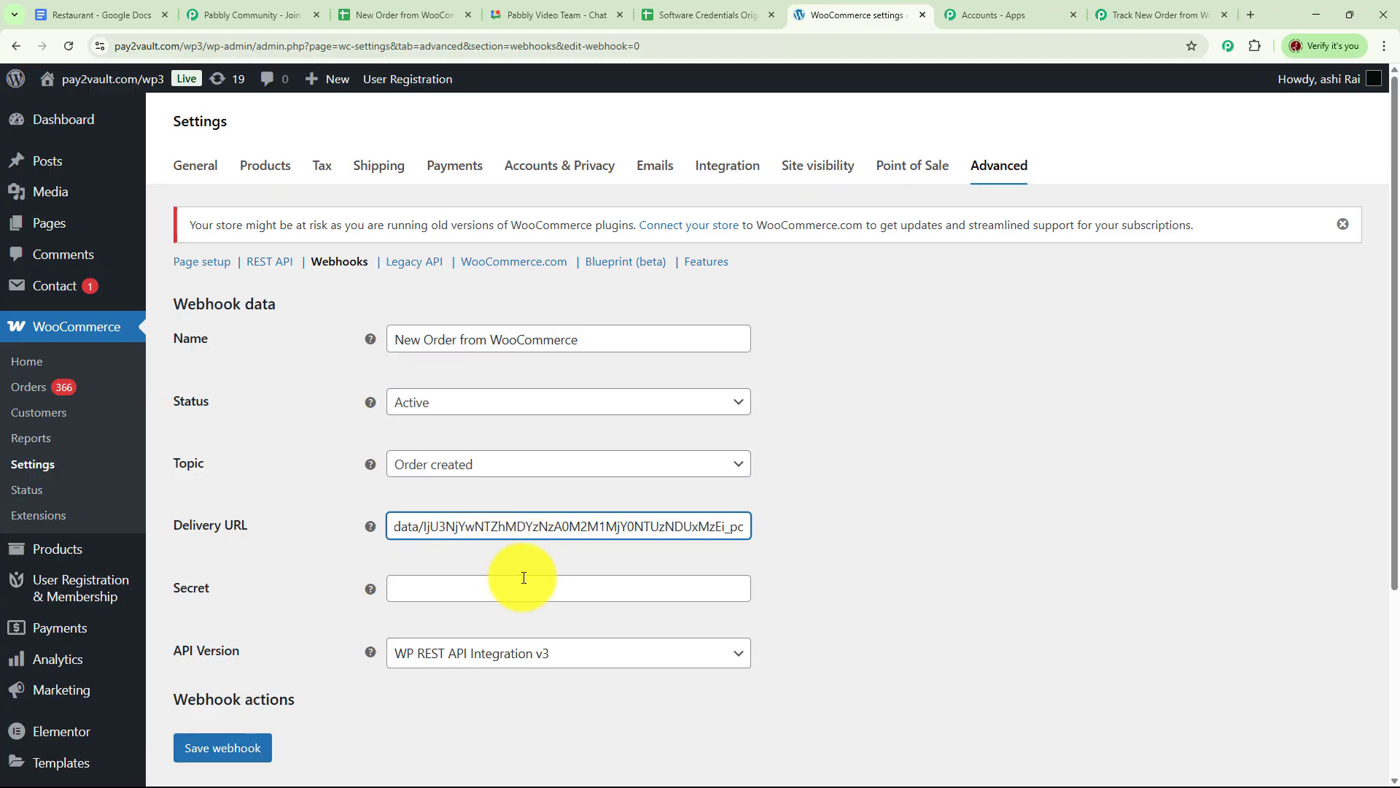
{"action": "left_click", "coordinate": [489, 588]}
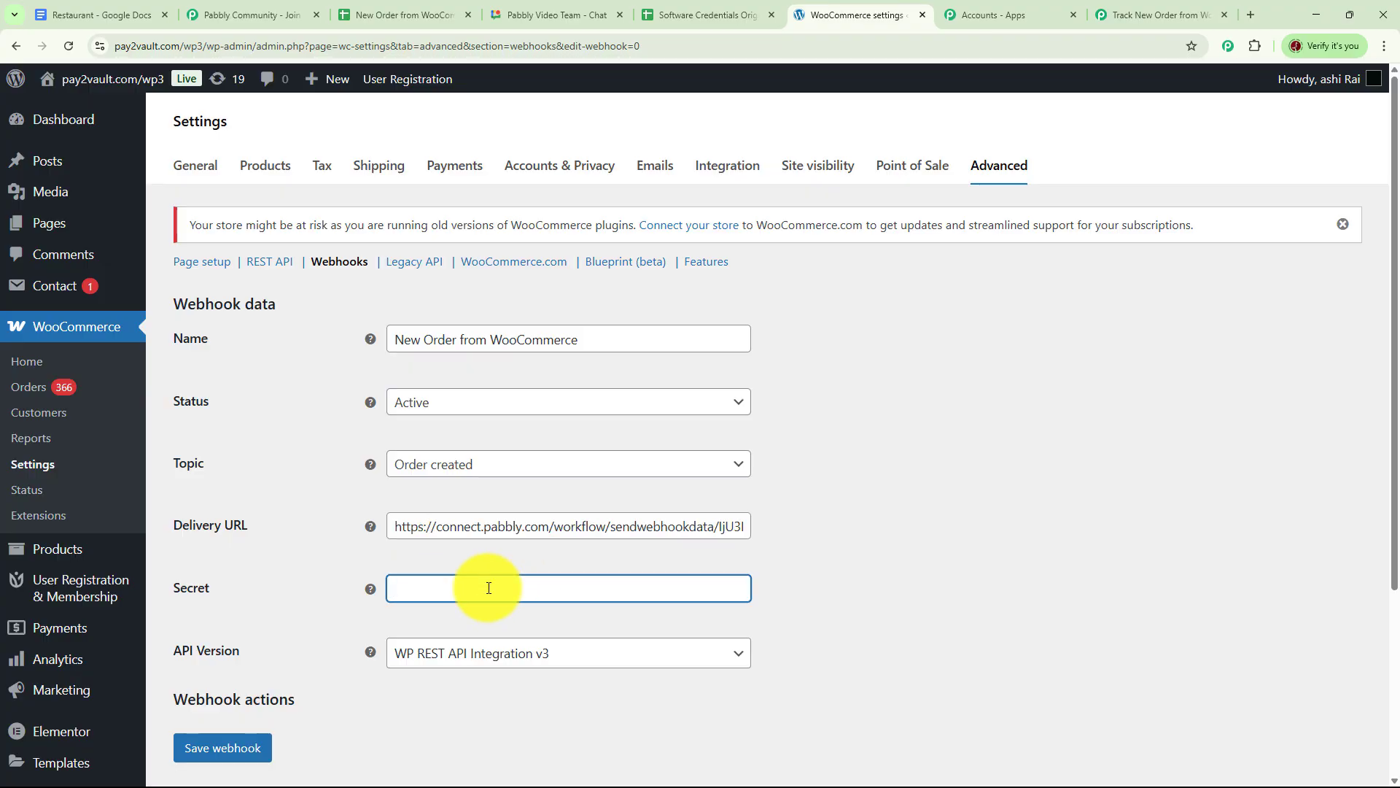
{"action": "scroll", "coordinate": [191, 528], "scroll_direction": "down", "scroll_amount": 2}
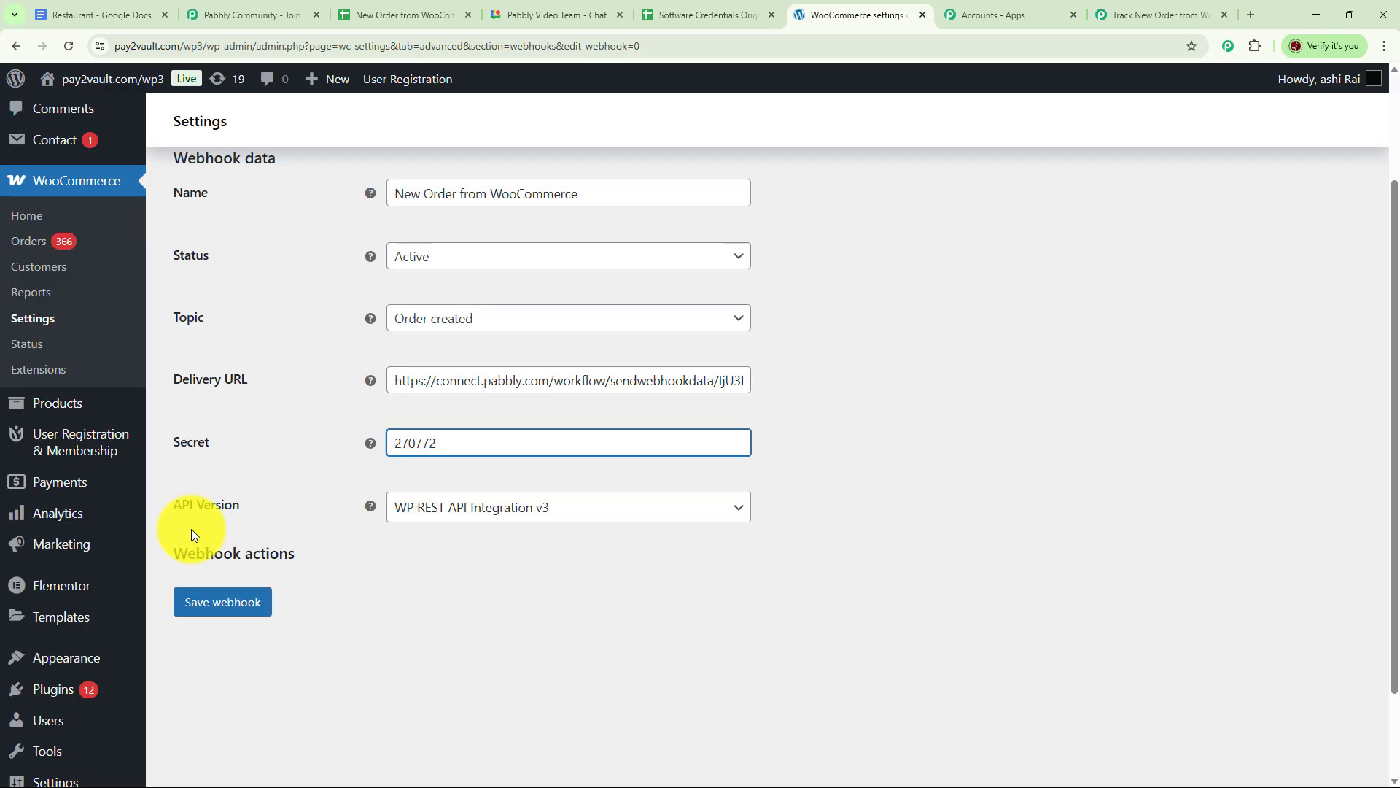
{"action": "left_click", "coordinate": [745, 509]}
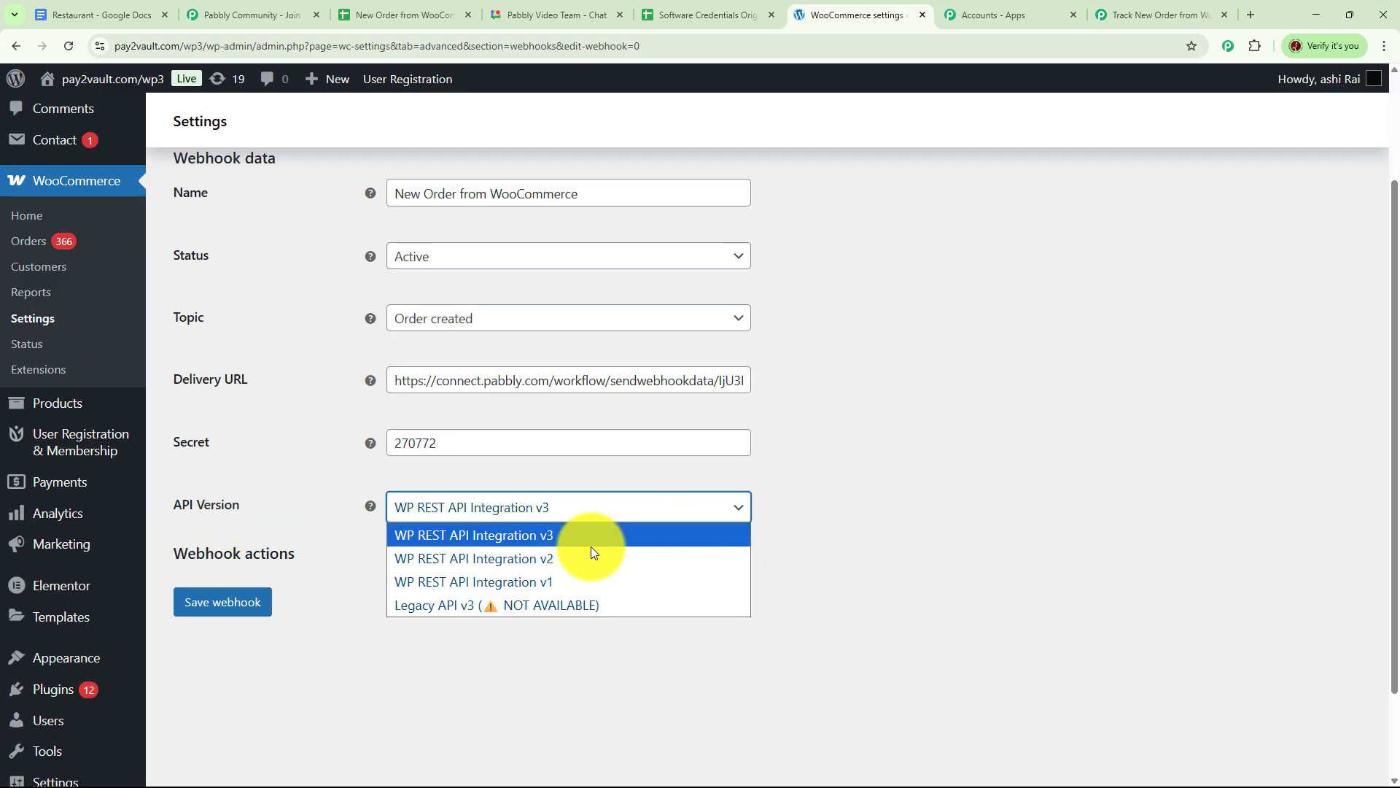
{"action": "left_click", "coordinate": [534, 540]}
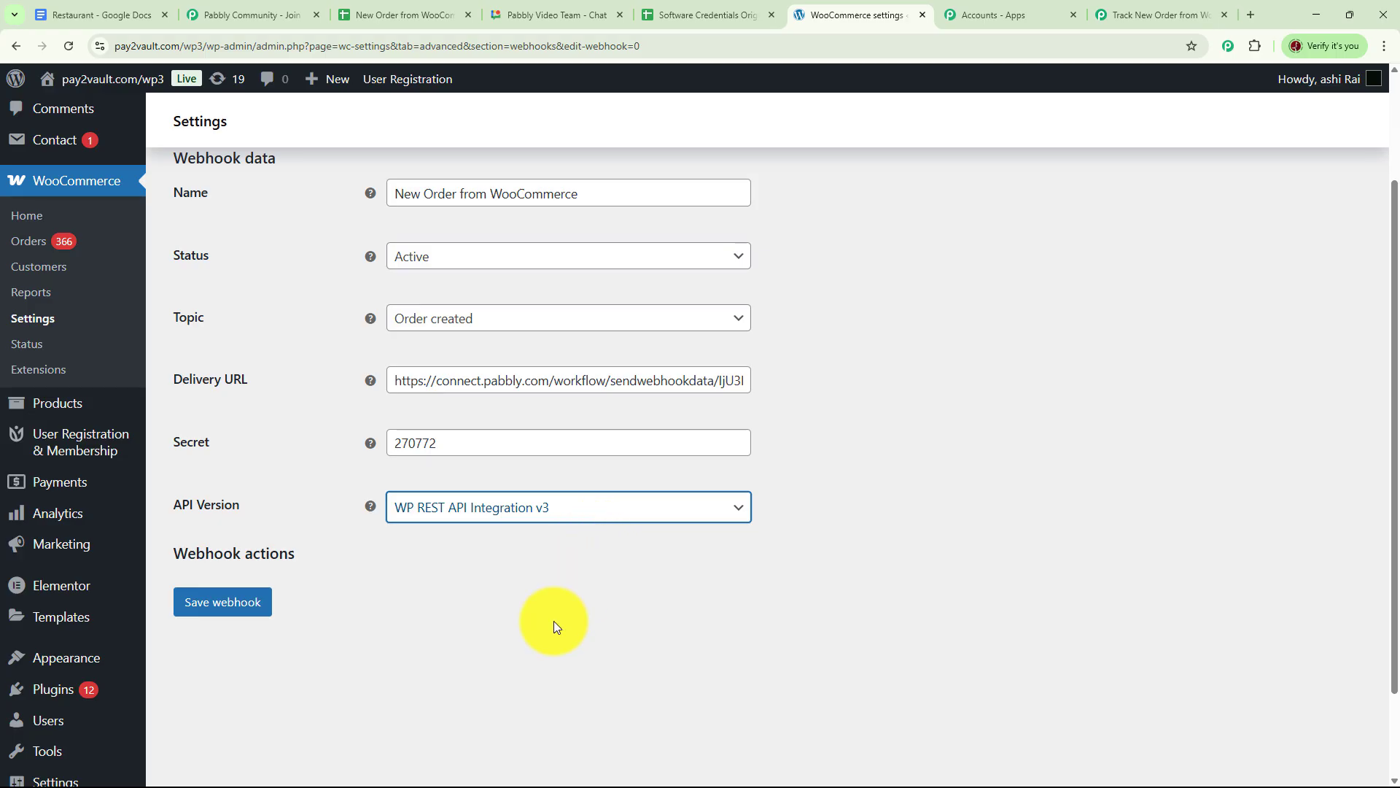
{"action": "left_click", "coordinate": [243, 605]}
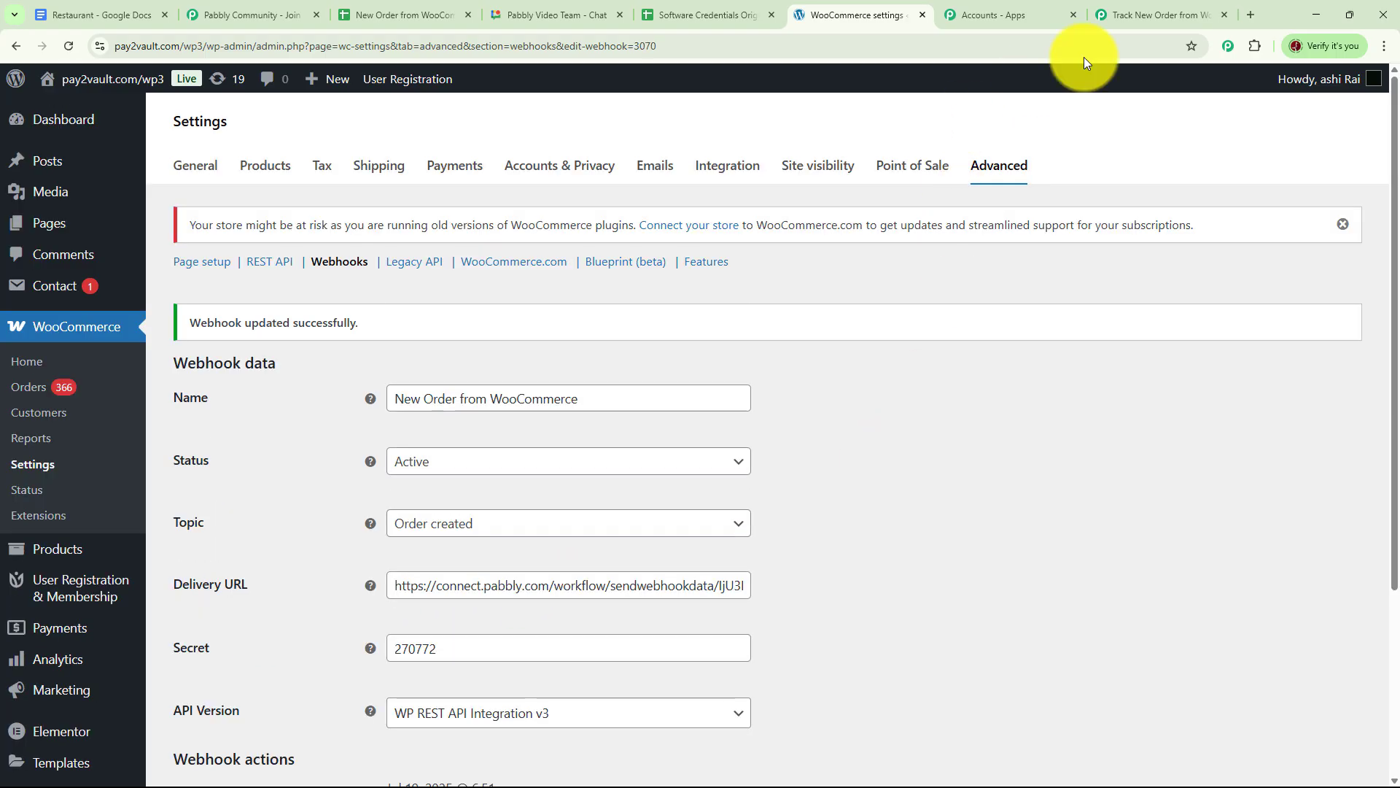
{"action": "left_click", "coordinate": [1139, 12]}
{"action": "scroll", "coordinate": [698, 475], "scroll_direction": "down", "scroll_amount": 3}
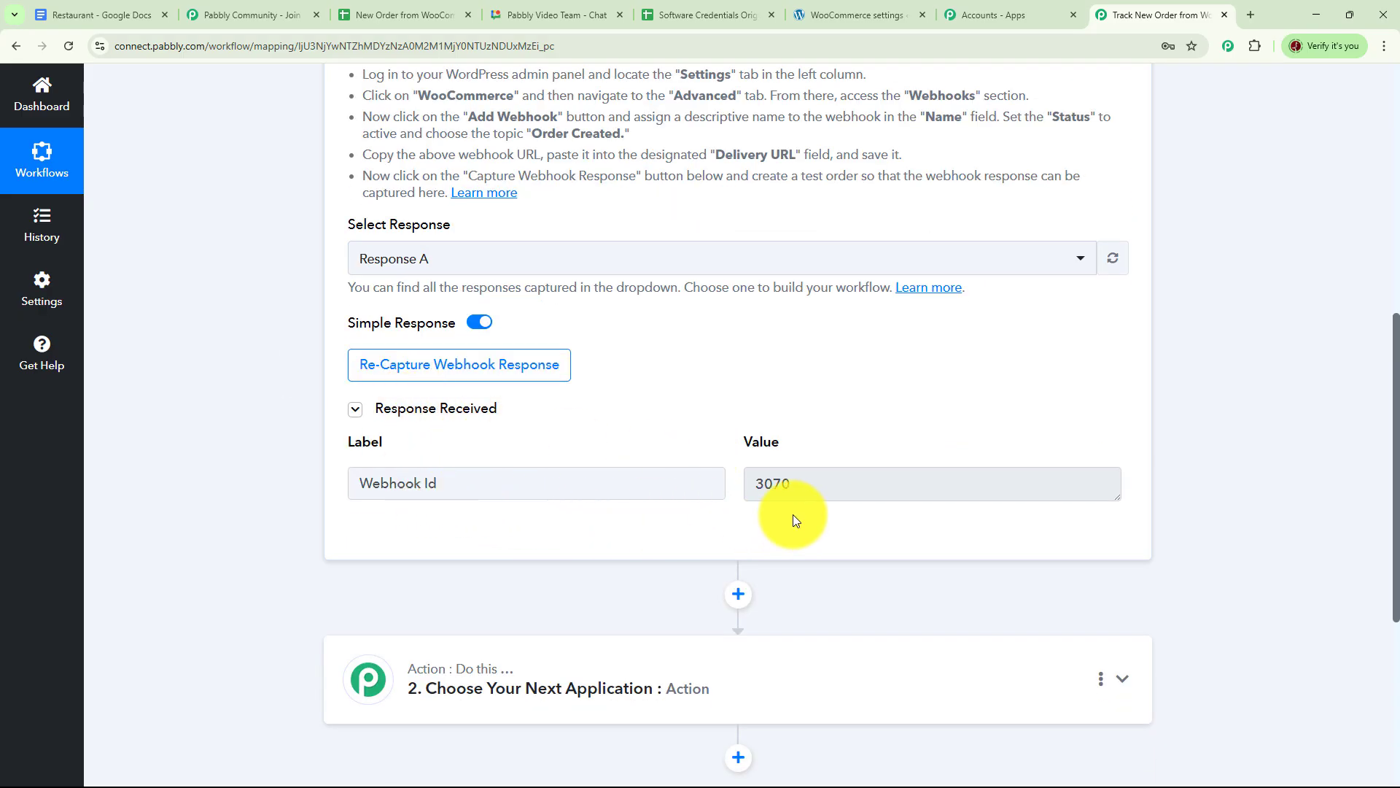
{"action": "scroll", "coordinate": [978, 315], "scroll_direction": "up", "scroll_amount": 3}
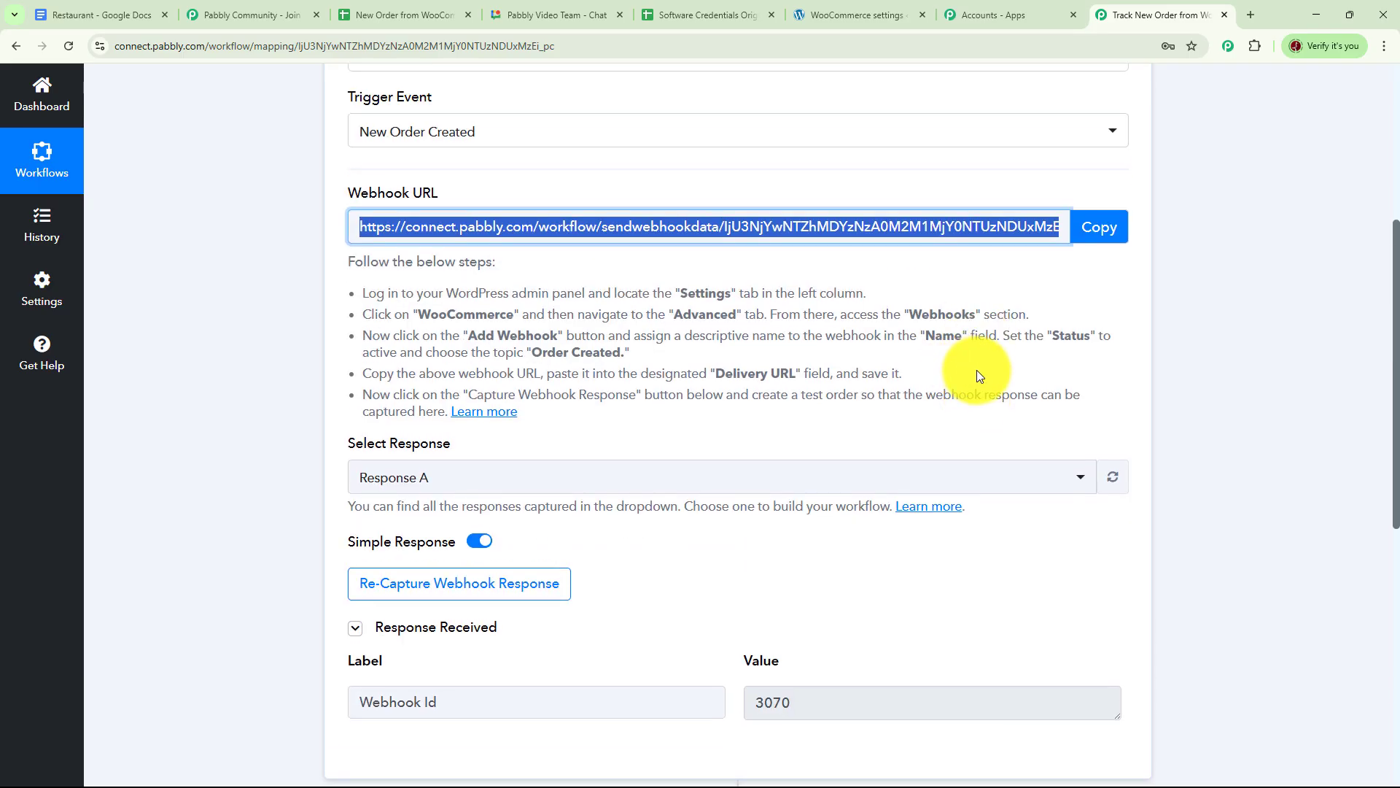
{"action": "scroll", "coordinate": [977, 370], "scroll_direction": "down", "scroll_amount": 1}
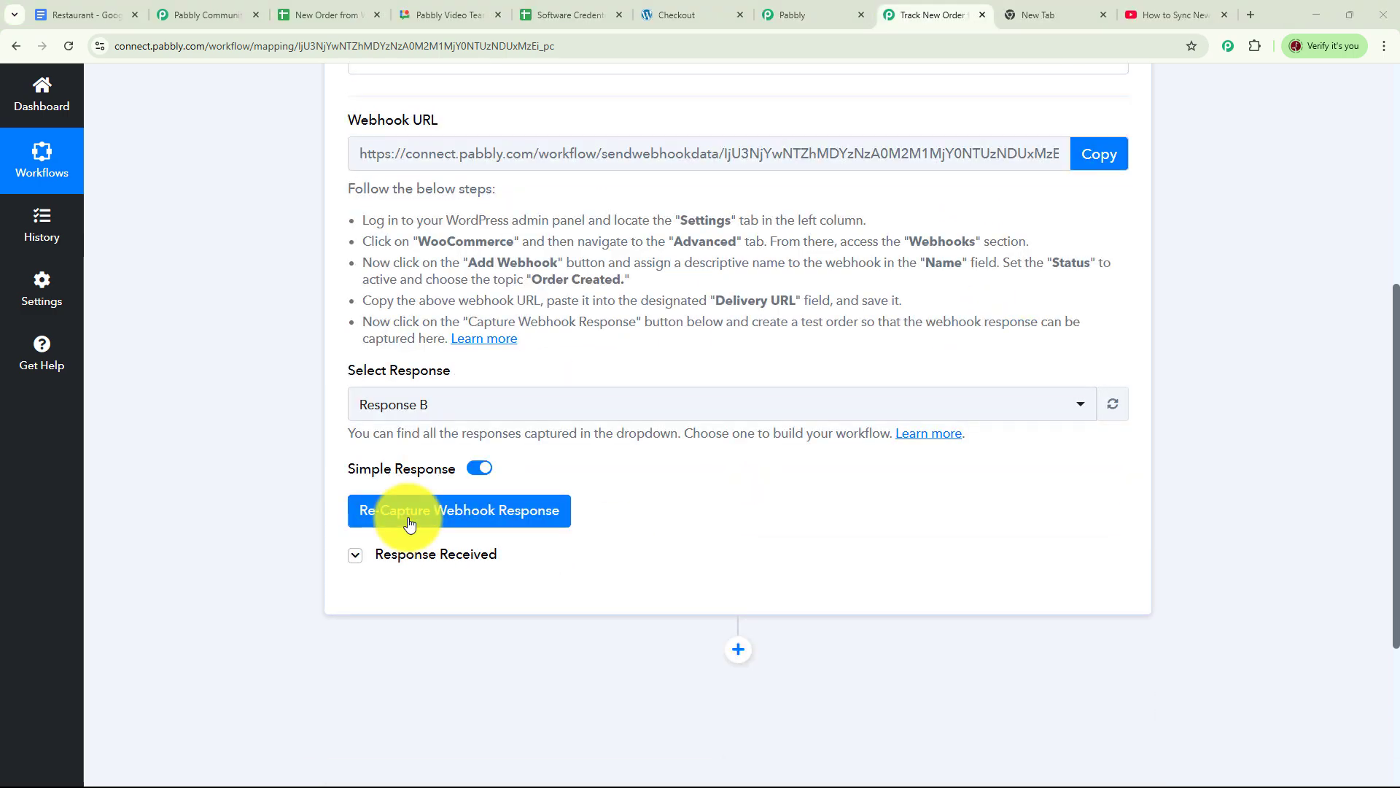
Re-capture the WooCommerce trigger's webhook response, confirming the prompt.
{"action": "left_click", "coordinate": [410, 520]}
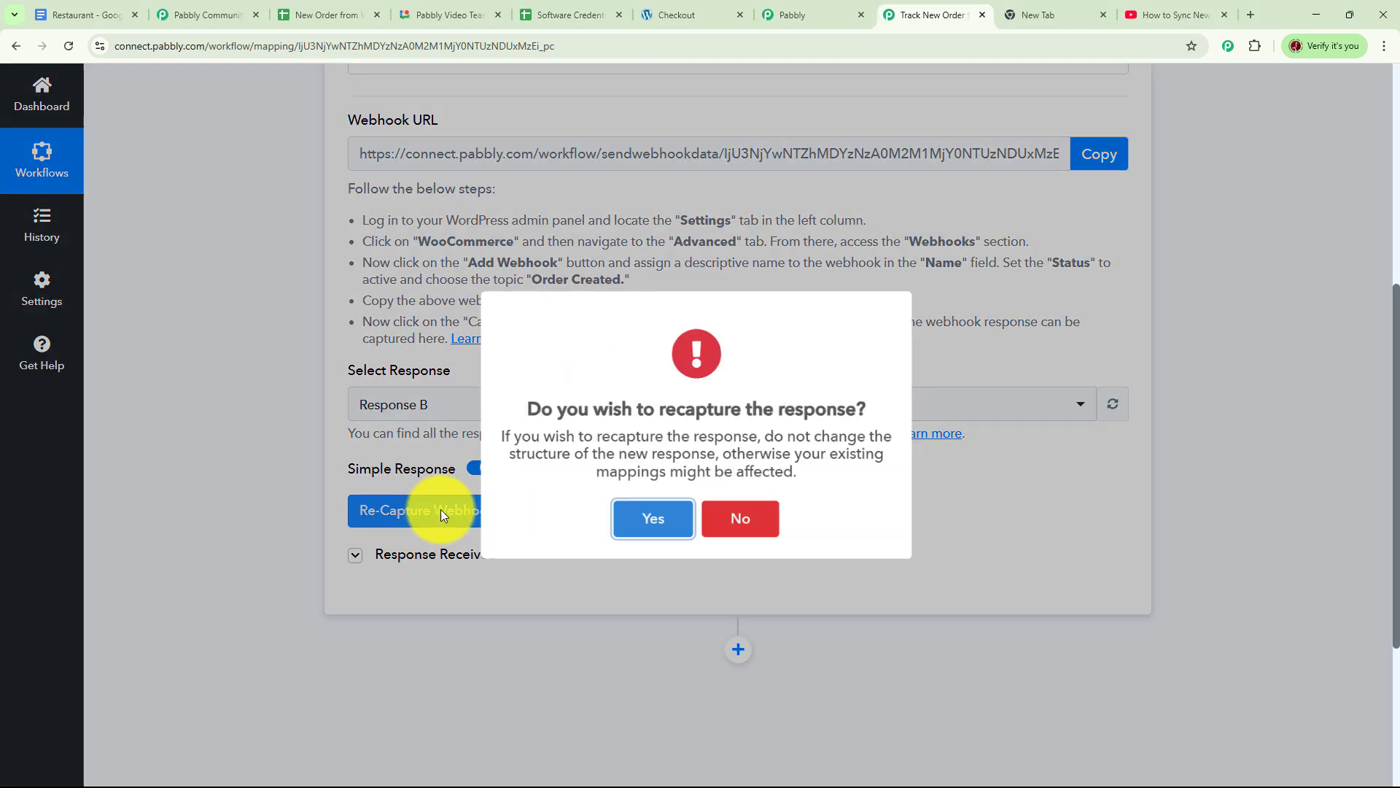
{"action": "key", "text": "Return"}
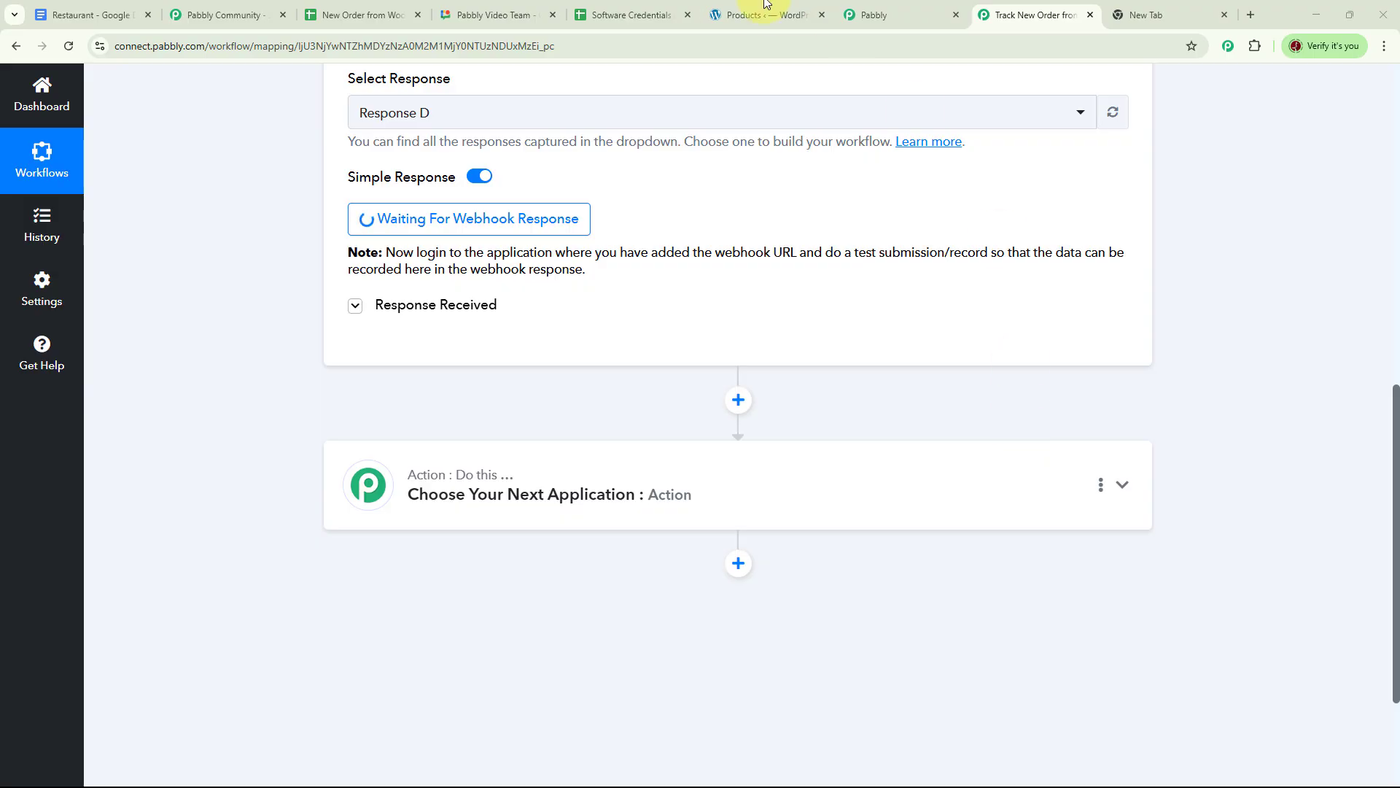
From WordPress All Products, view the Black Evening Gown product to reach checkout.
{"action": "left_click", "coordinate": [740, 15]}
{"action": "mouse_move", "coordinate": [47, 419]}
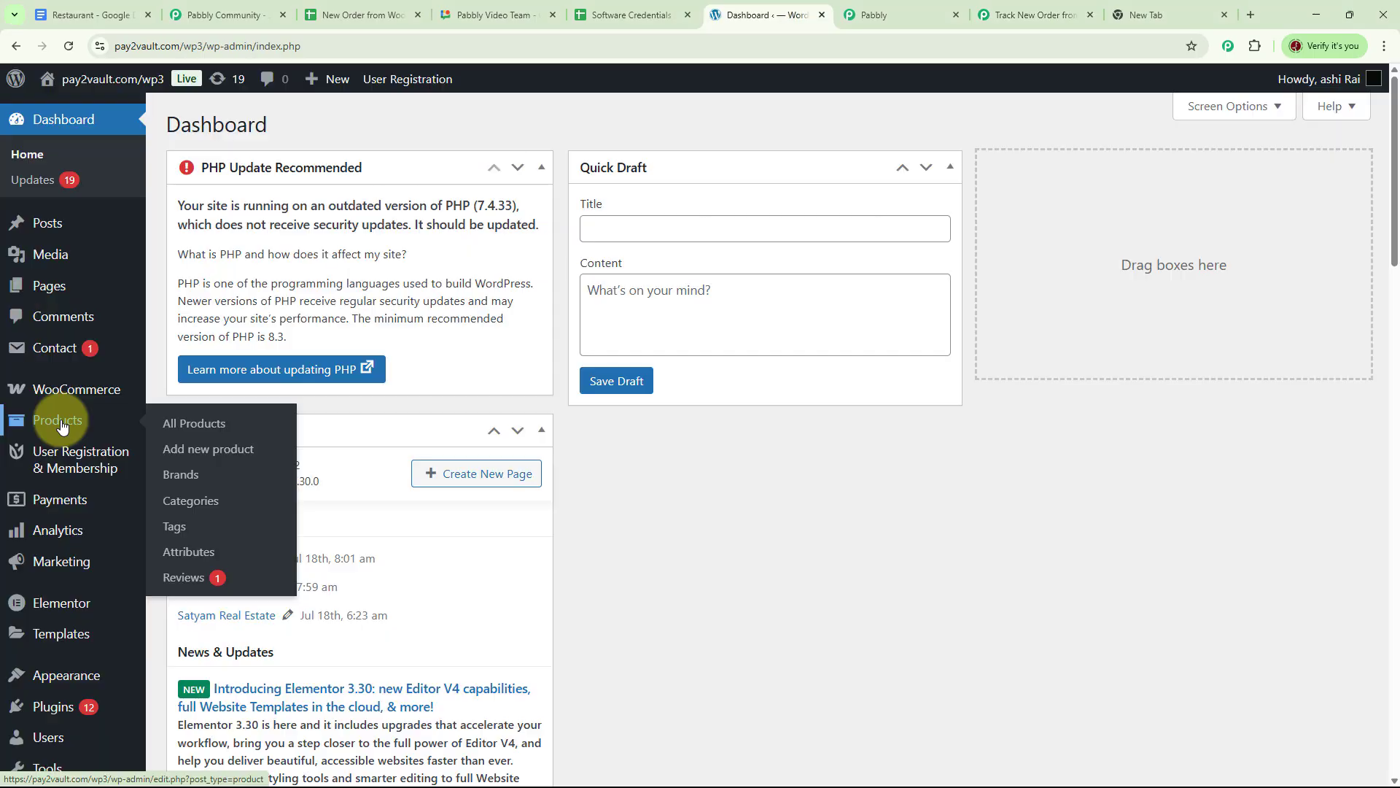
{"action": "left_click", "coordinate": [182, 425]}
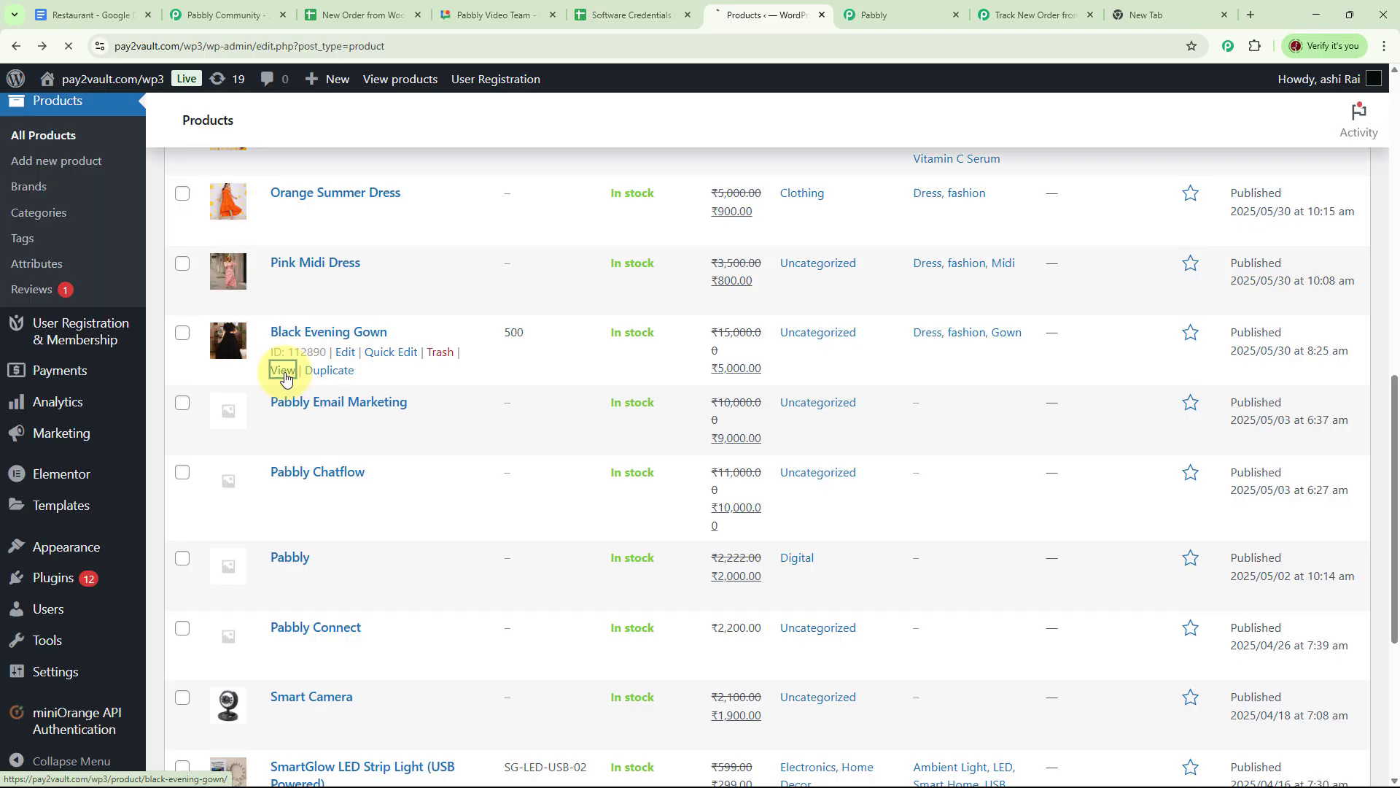
{"action": "left_click", "coordinate": [282, 369]}
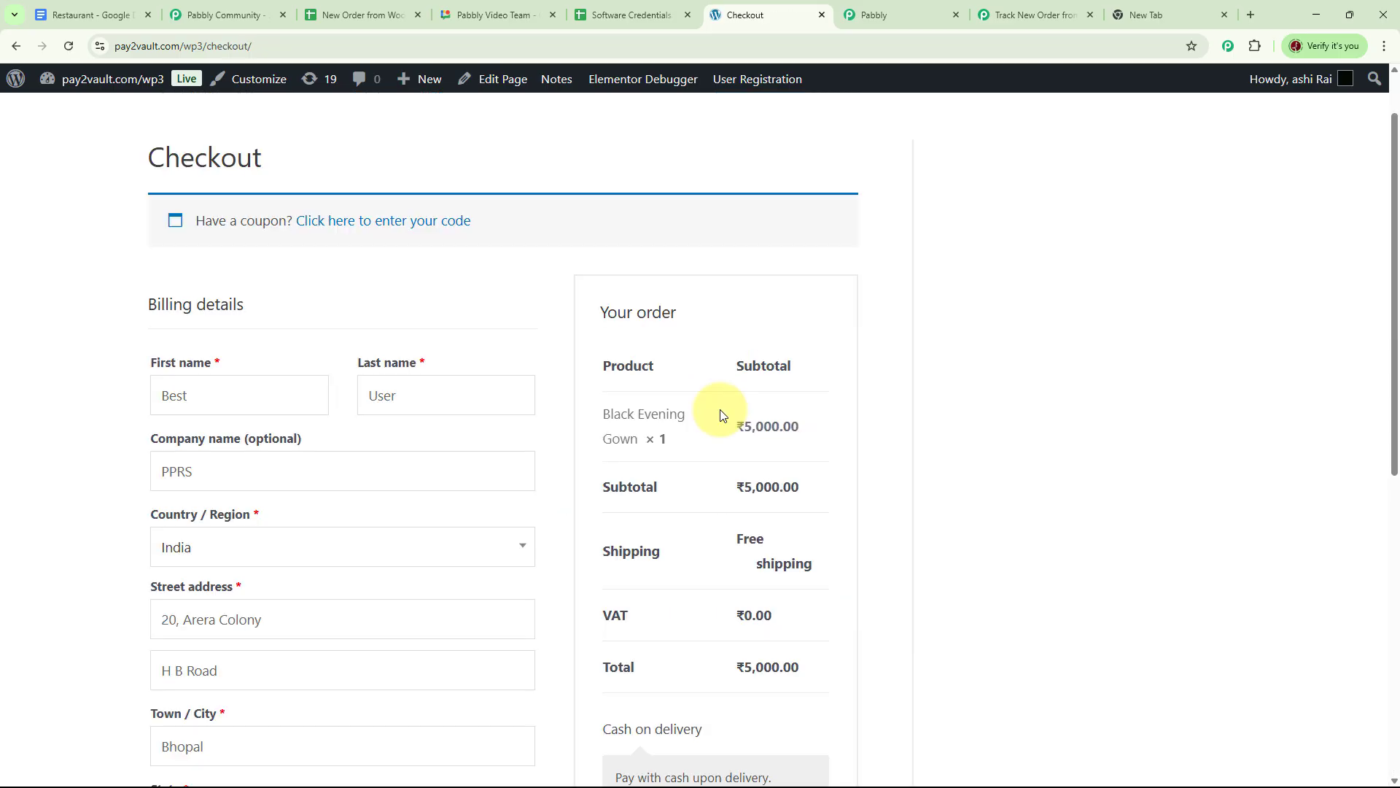
Edit the customer's company name, street house number and PIN code in the billing details.
{"action": "left_click", "coordinate": [217, 395]}
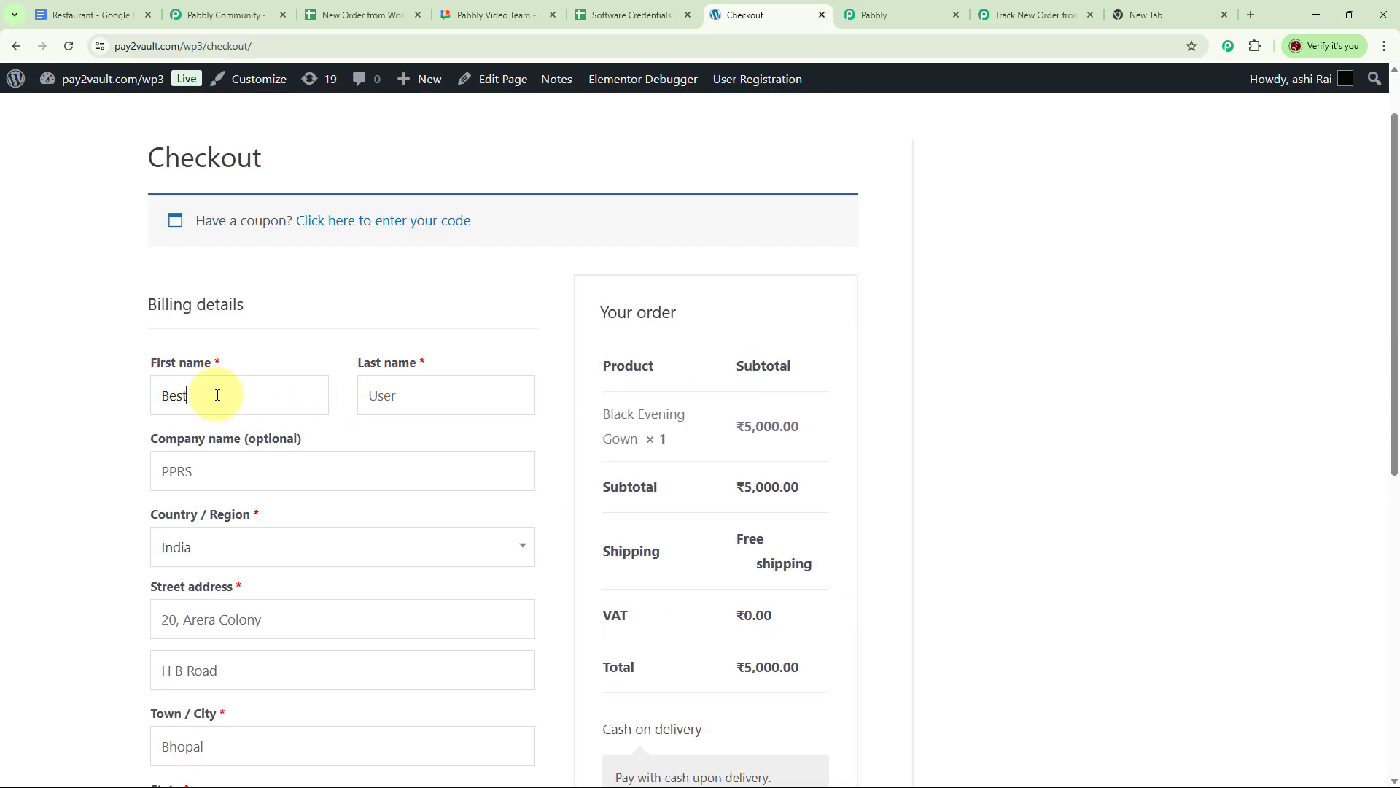
{"action": "scroll", "coordinate": [487, 407], "scroll_direction": "down", "scroll_amount": 1}
{"action": "scroll", "coordinate": [487, 407], "scroll_direction": "down", "scroll_amount": 2}
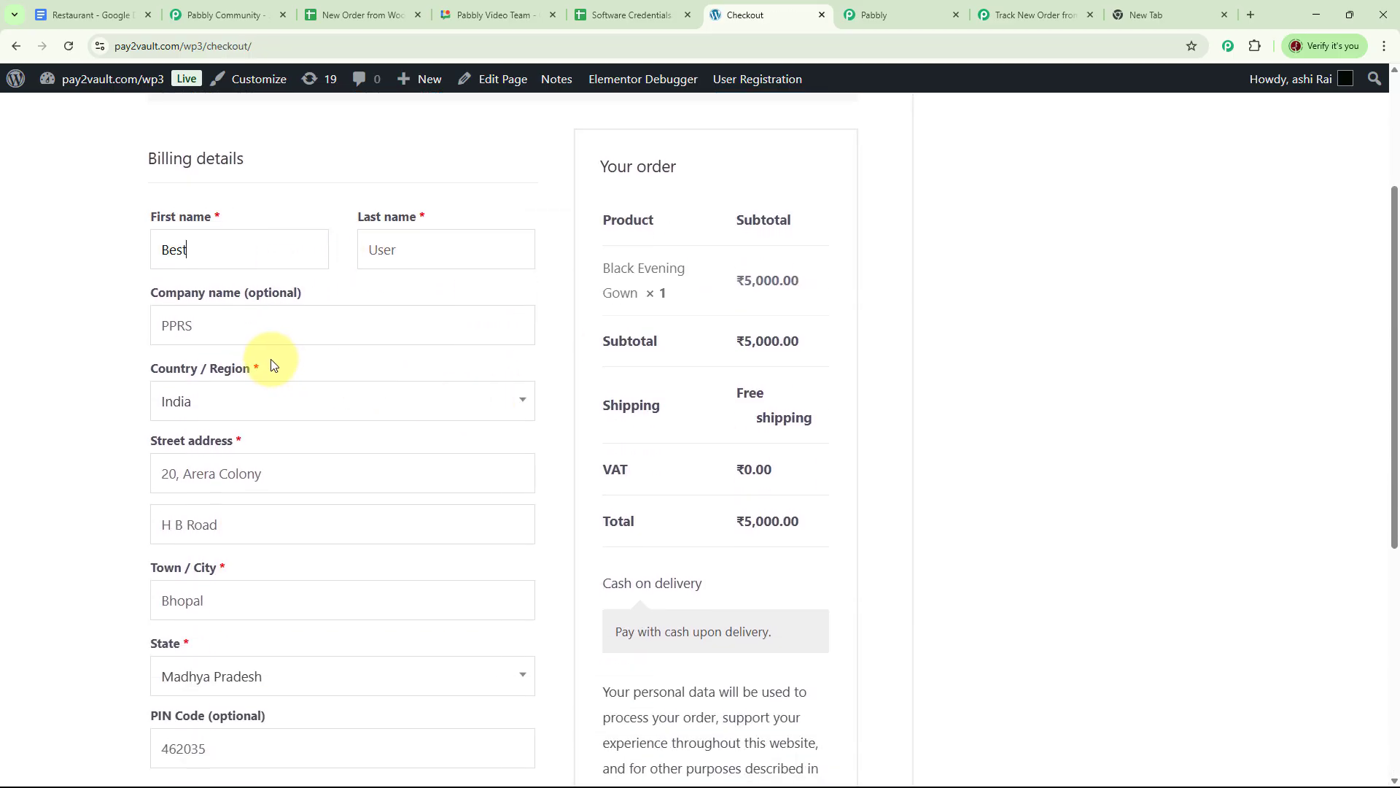
{"action": "left_click", "coordinate": [243, 321]}
{"action": "key", "text": "BackSpace"}
{"action": "key", "text": "BackSpace"}
{"action": "type", "text": "RL"}
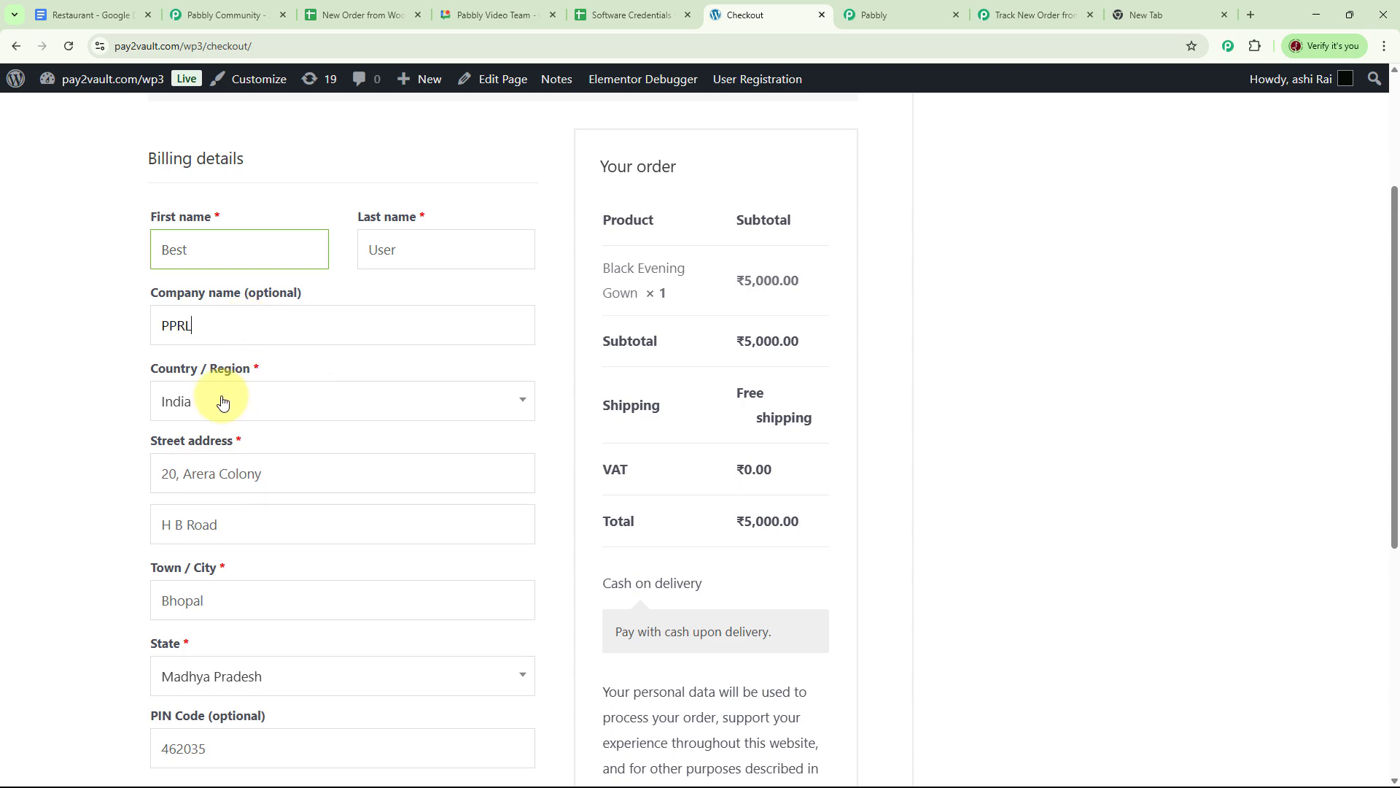
{"action": "scroll", "coordinate": [288, 391], "scroll_direction": "down", "scroll_amount": 2}
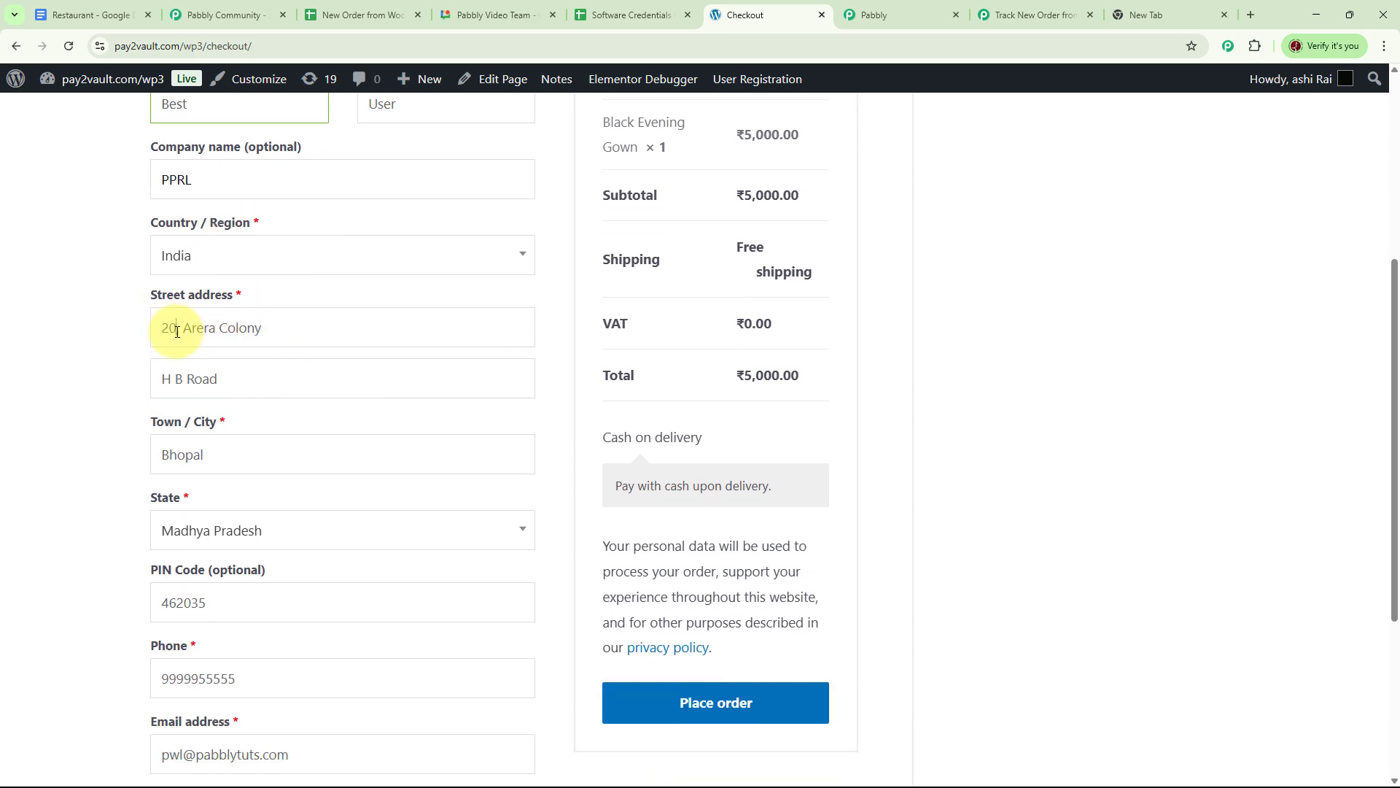
{"action": "left_click", "coordinate": [173, 326]}
{"action": "key", "text": "BackSpace"}
{"action": "type", "text": "22"}
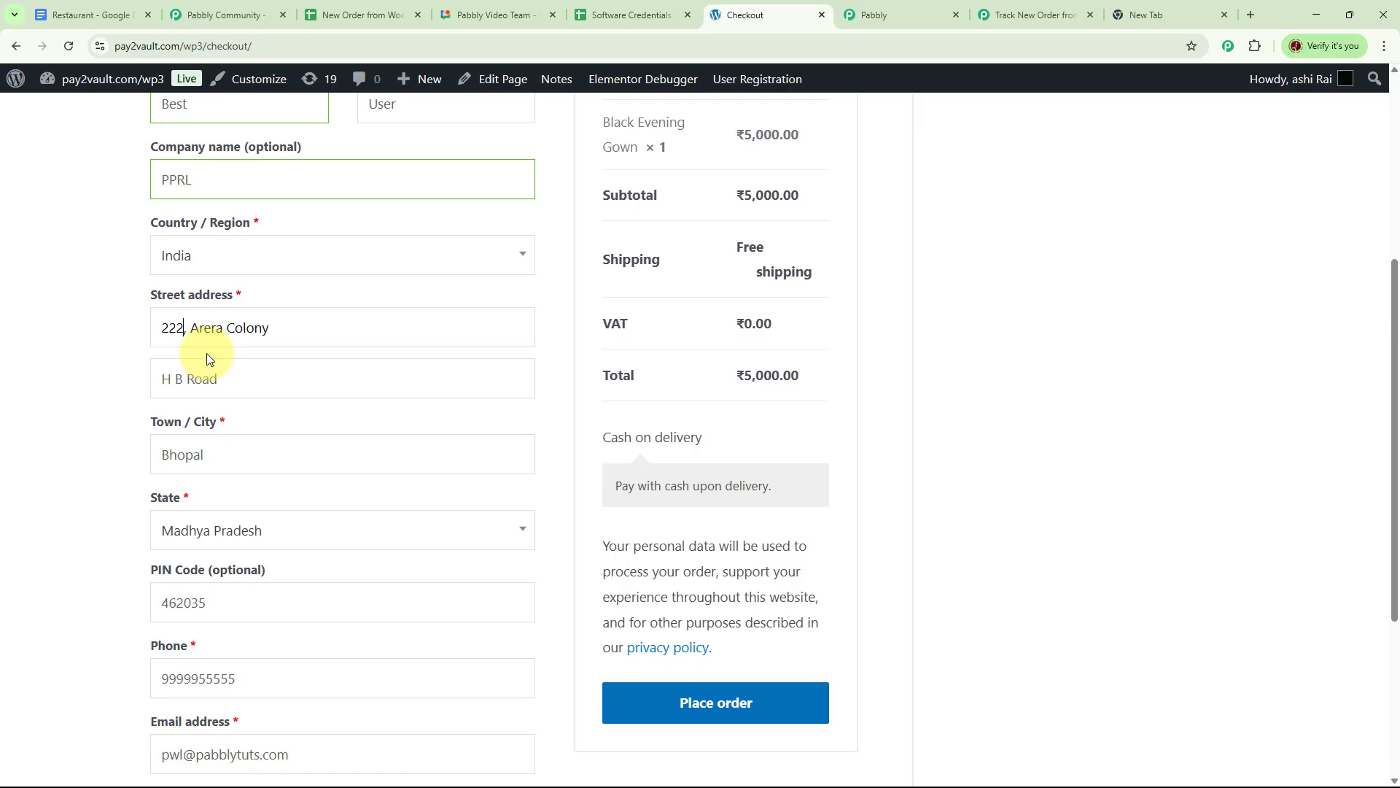
{"action": "scroll", "coordinate": [321, 415], "scroll_direction": "down", "scroll_amount": 2}
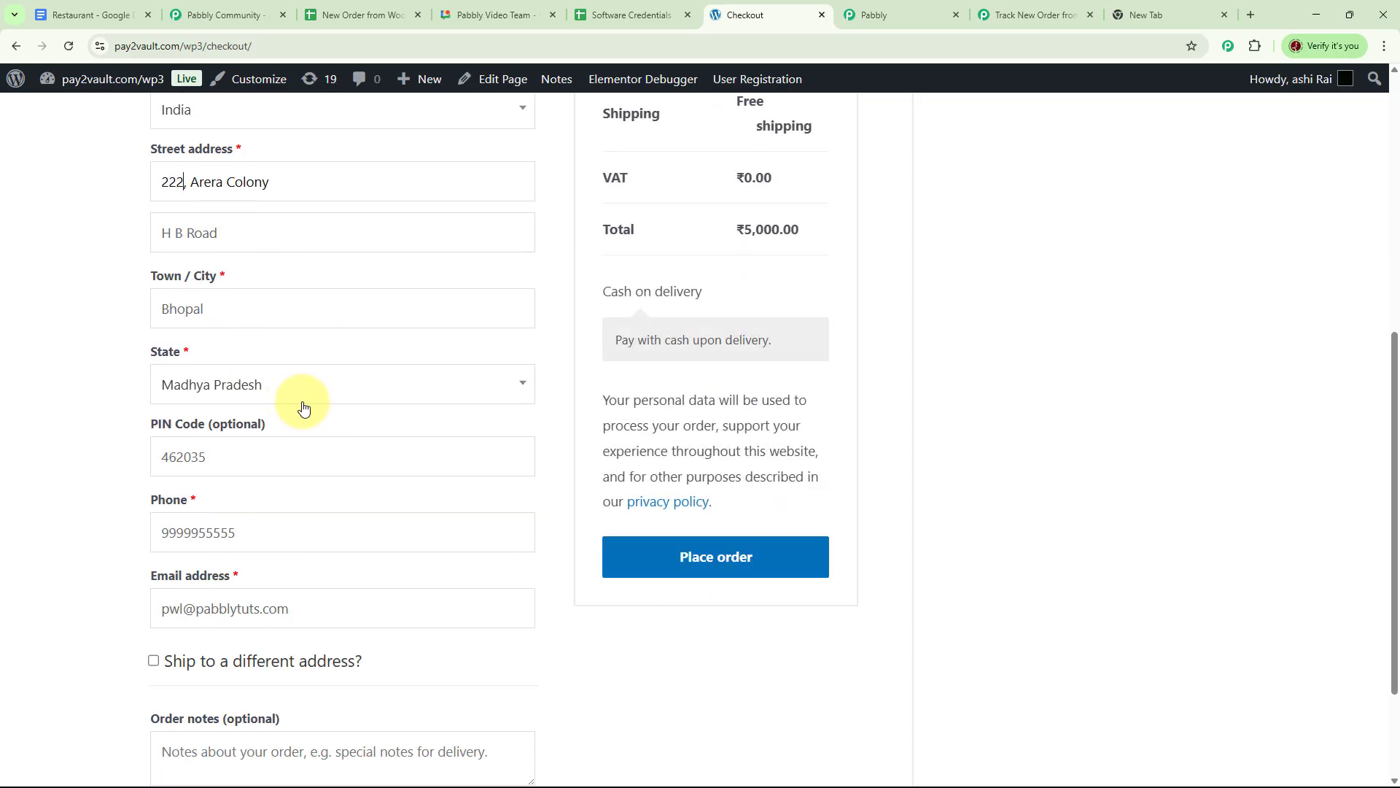
{"action": "left_click", "coordinate": [250, 453]}
{"action": "key", "text": "BackSpace"}
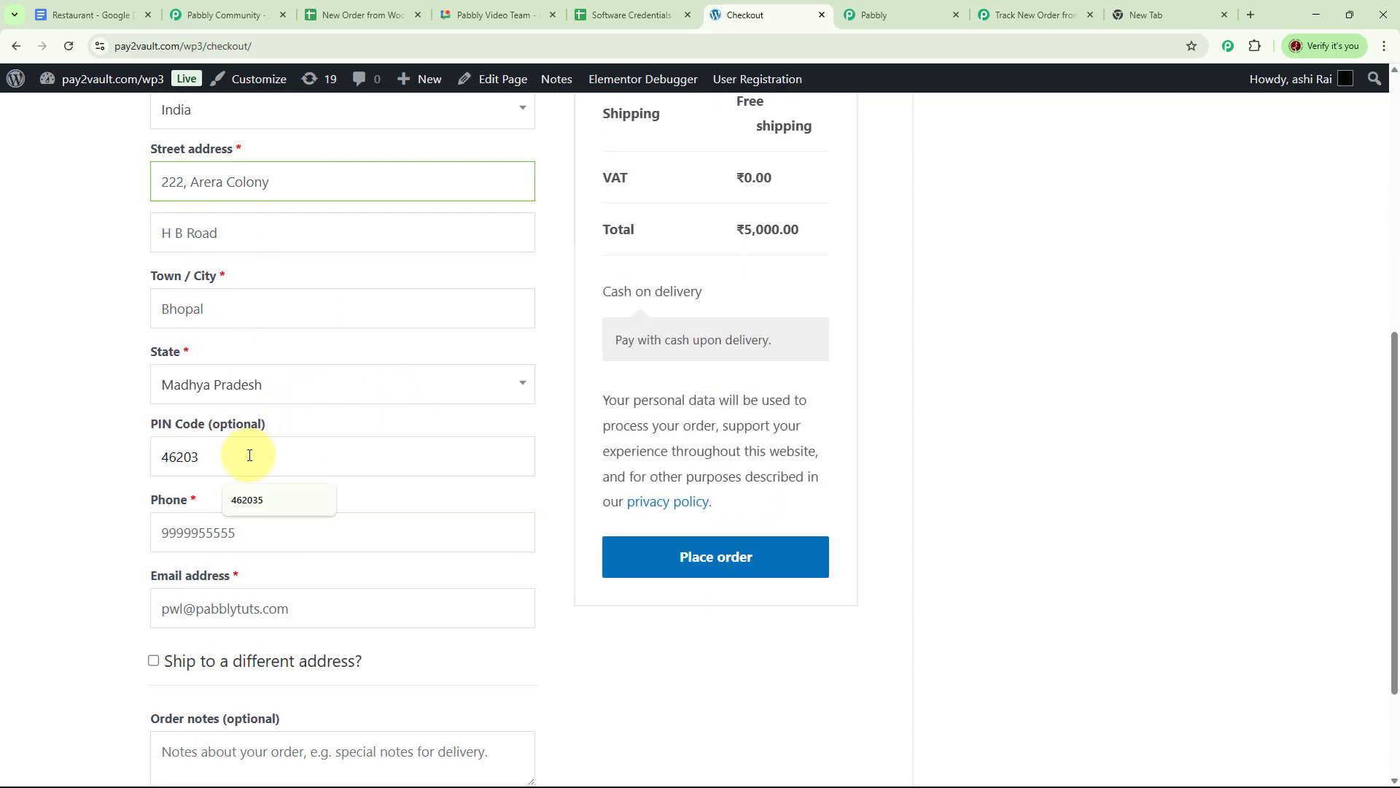
{"action": "type", "text": "8"}
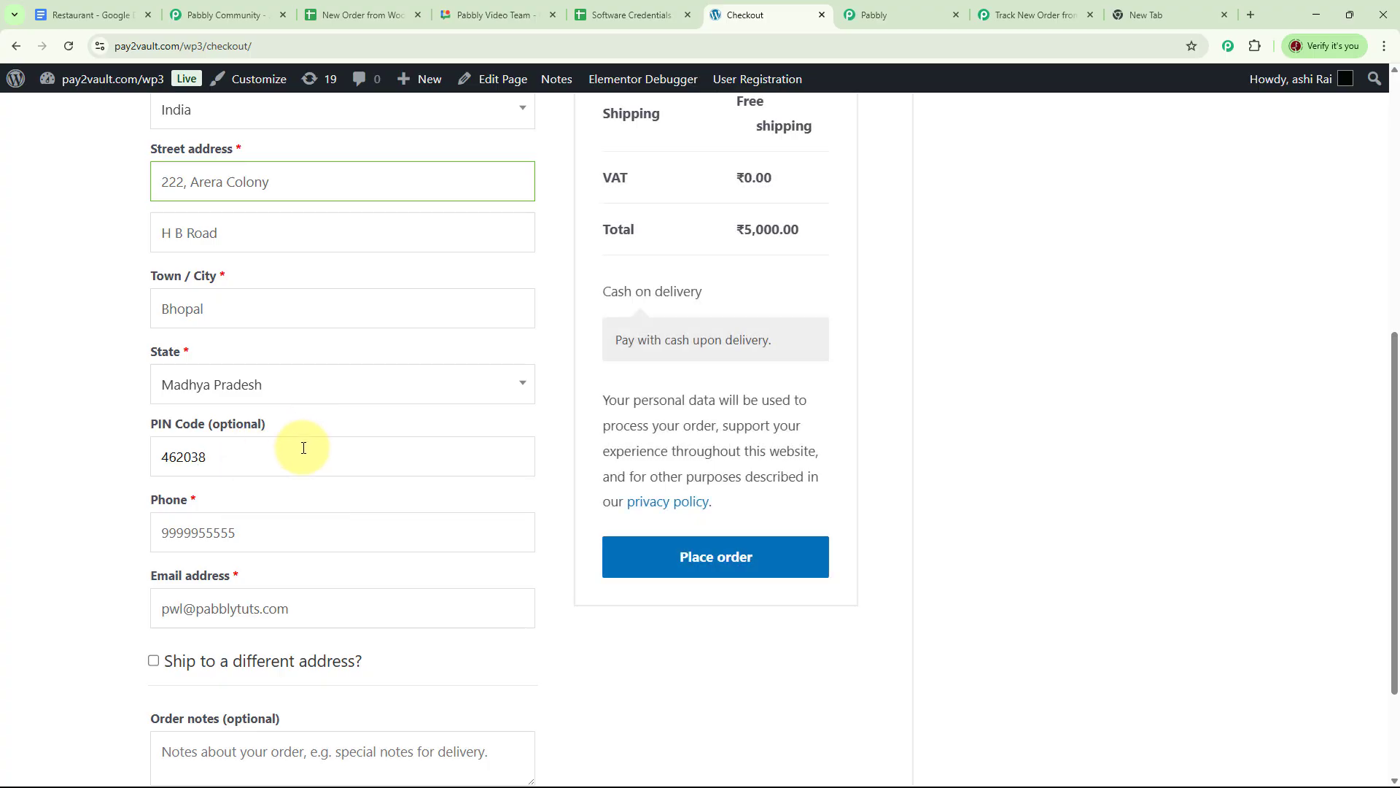
Correct the customer's phone number and e-mail address, then place the order.
{"action": "scroll", "coordinate": [304, 448], "scroll_direction": "down", "scroll_amount": 1}
{"action": "left_click", "coordinate": [284, 463]}
{"action": "key", "text": "BackSpace"}
{"action": "key", "text": "BackSpace"}
{"action": "key", "text": "BackSpace"}
{"action": "key", "text": "BackSpace"}
{"action": "key", "text": "BackSpace"}
{"action": "type", "text": "44444"}
{"action": "scroll", "coordinate": [431, 503], "scroll_direction": "down", "scroll_amount": 2}
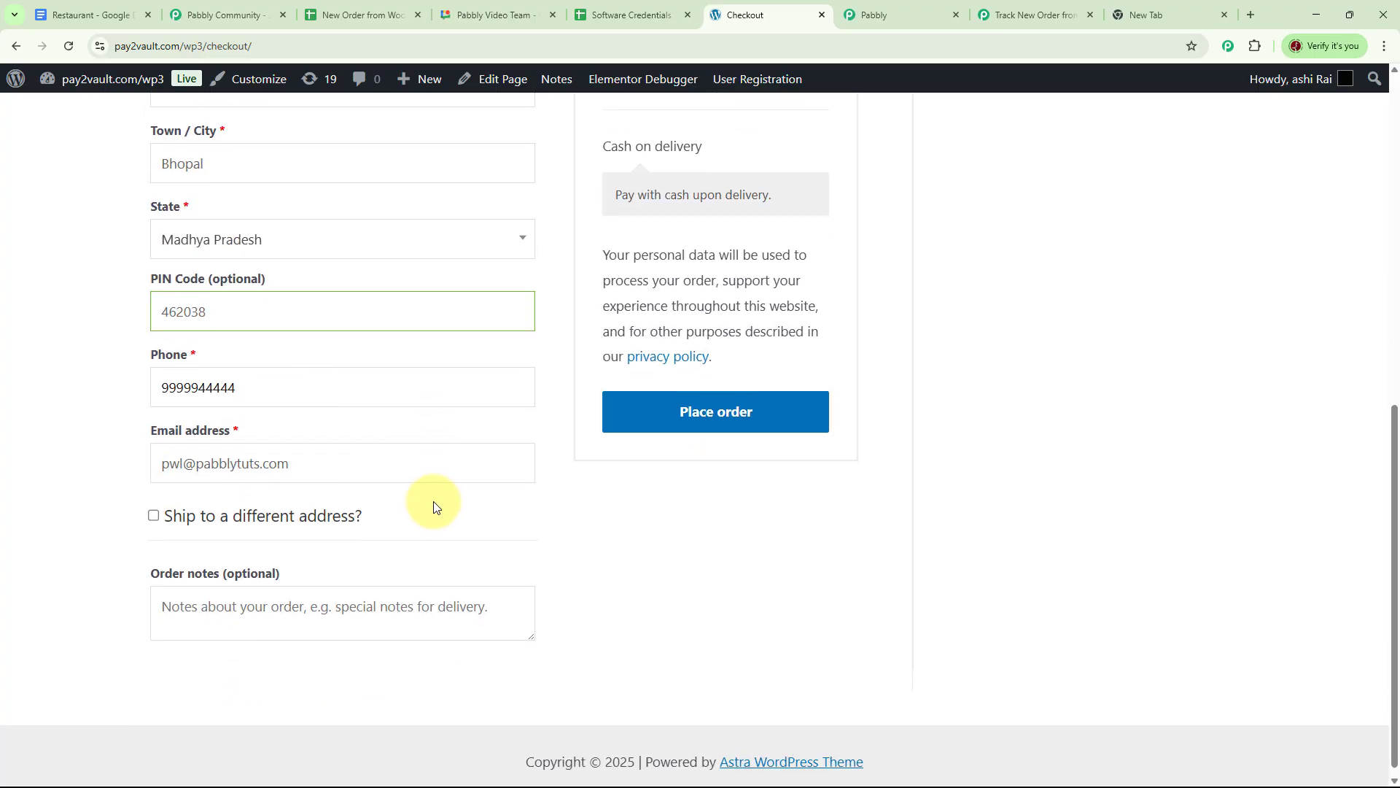
{"action": "scroll", "coordinate": [433, 506], "scroll_direction": "down", "scroll_amount": 1}
{"action": "left_click", "coordinate": [180, 452]}
{"action": "key", "text": "BackSpace"}
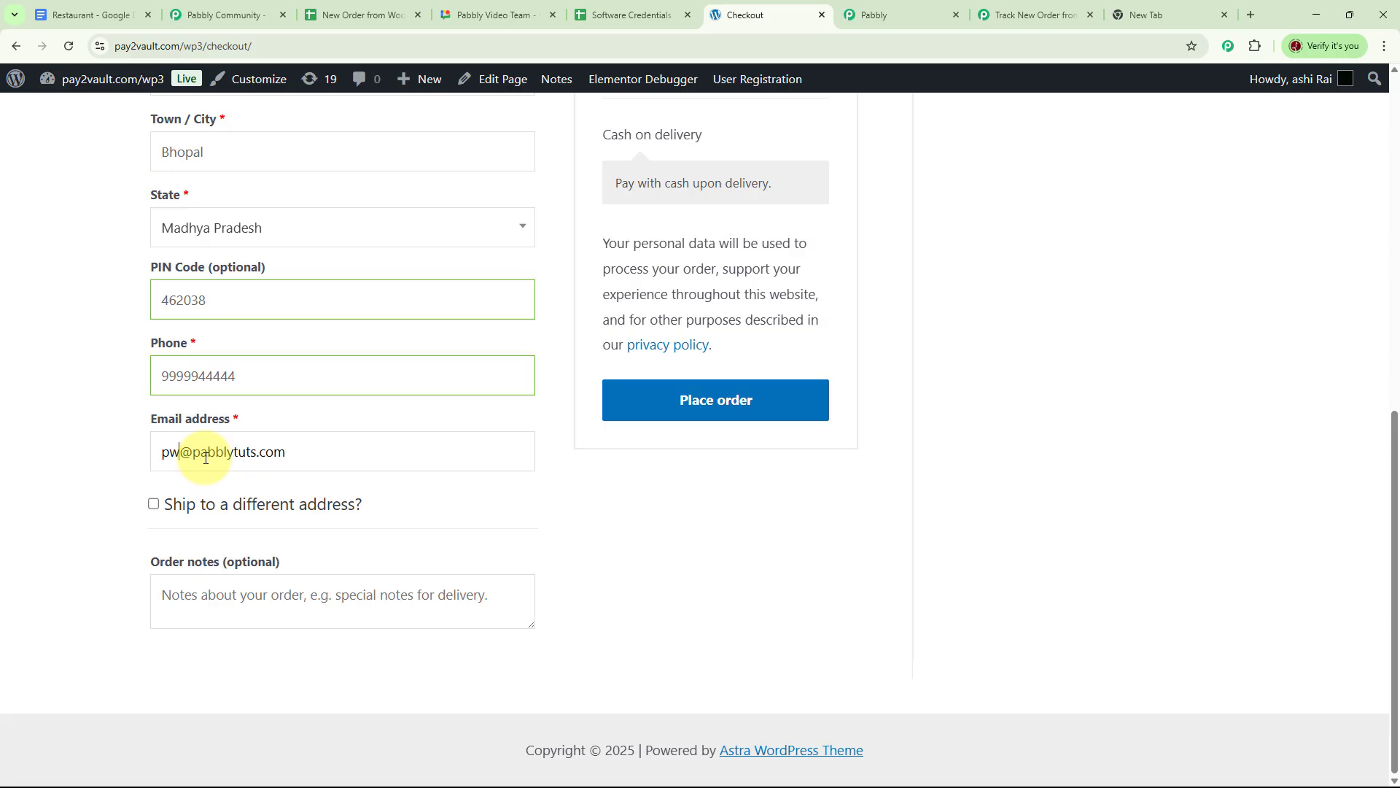
{"action": "type", "text": "j"}
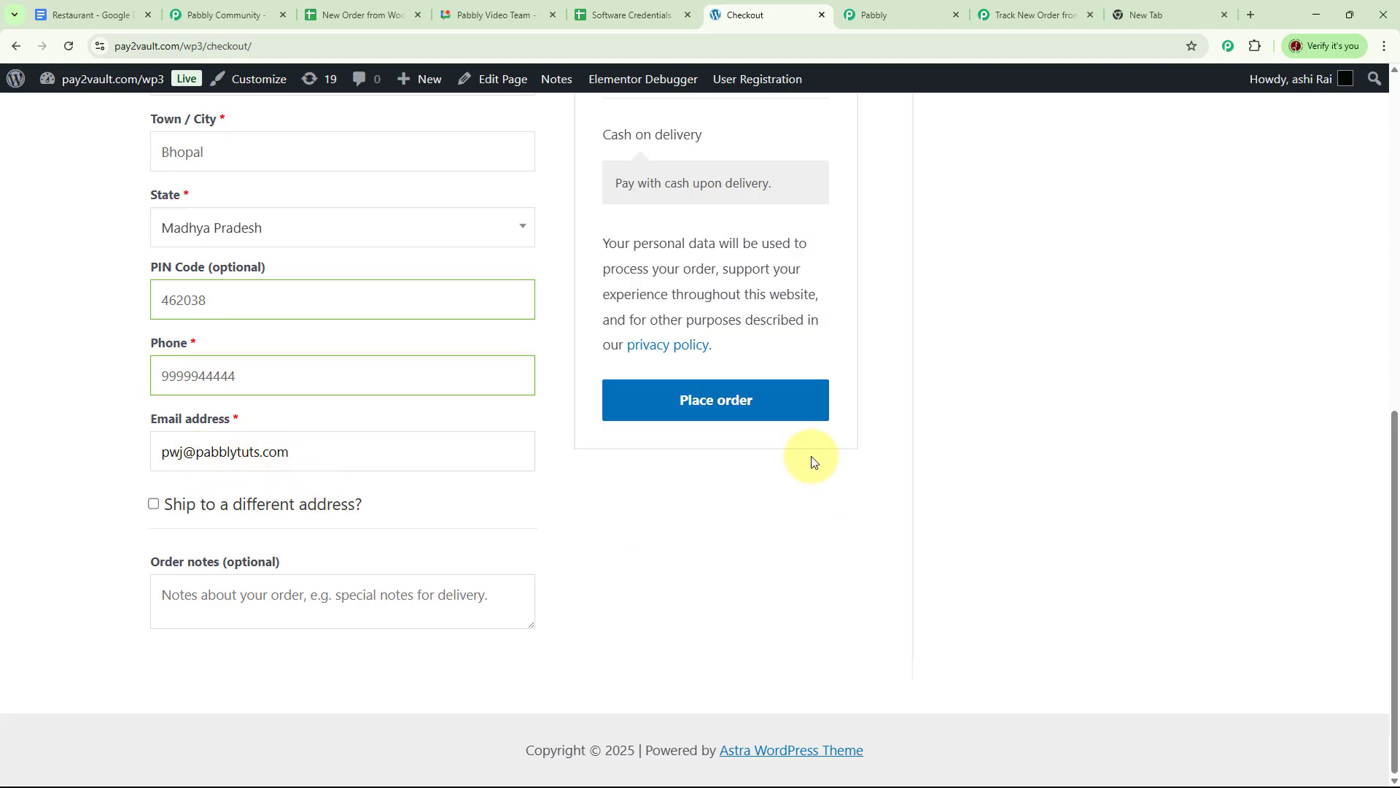
{"action": "left_click", "coordinate": [750, 400]}
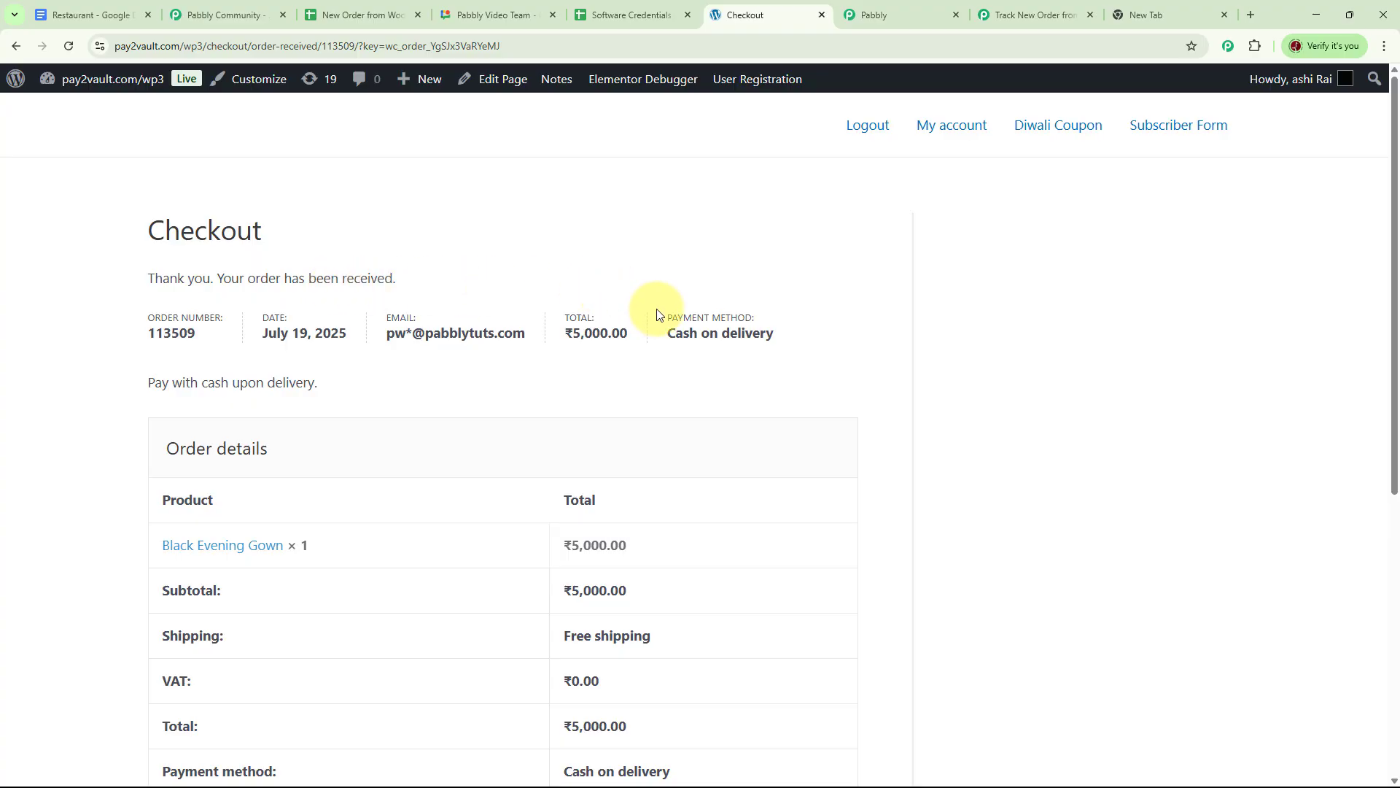
Scroll through the captured gown order response and compare it with the spreadsheet's order rows.
{"action": "left_click", "coordinate": [1021, 18]}
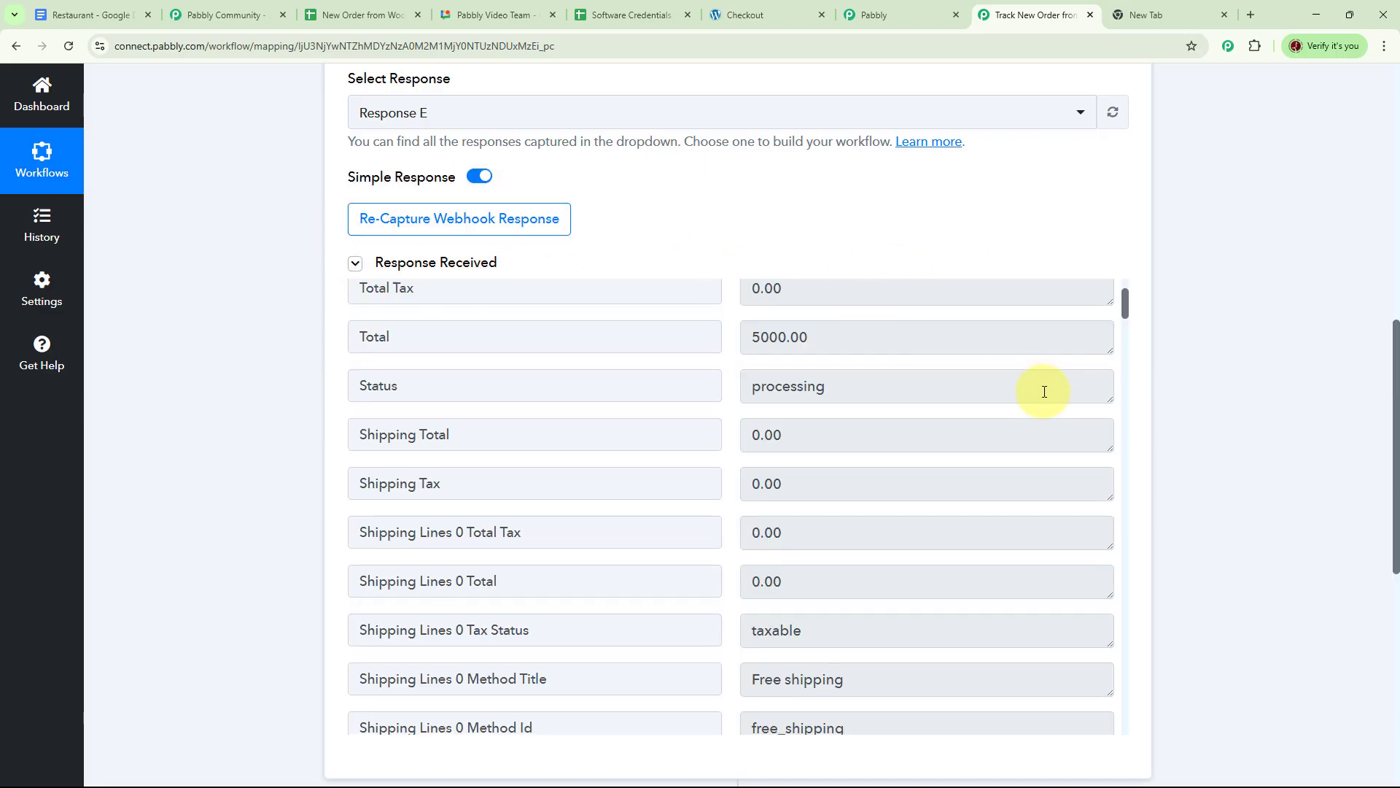
{"action": "scroll", "coordinate": [1044, 391], "scroll_direction": "down", "scroll_amount": 5}
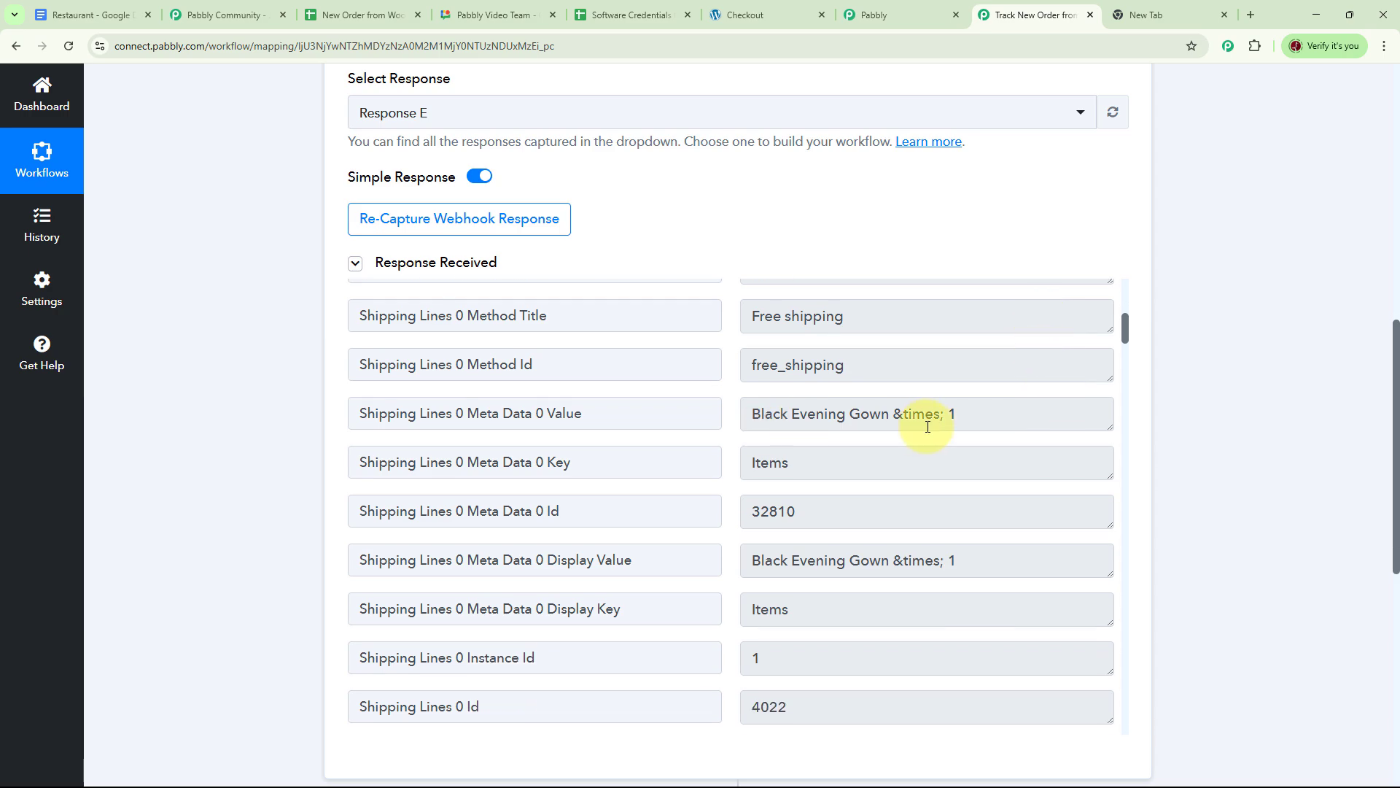
{"action": "scroll", "coordinate": [980, 441], "scroll_direction": "down", "scroll_amount": 1}
{"action": "scroll", "coordinate": [978, 441], "scroll_direction": "down", "scroll_amount": 6}
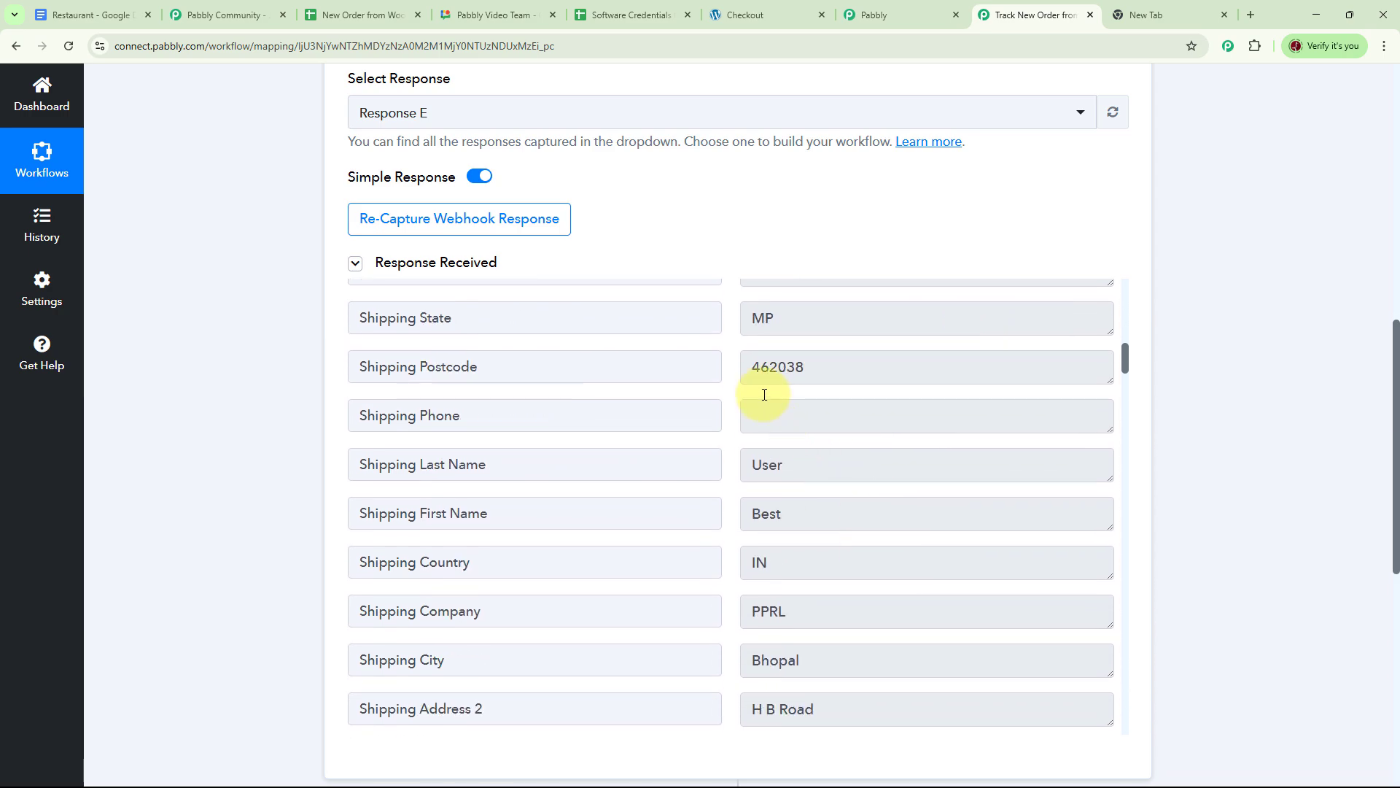
{"action": "scroll", "coordinate": [881, 392], "scroll_direction": "down", "scroll_amount": 1}
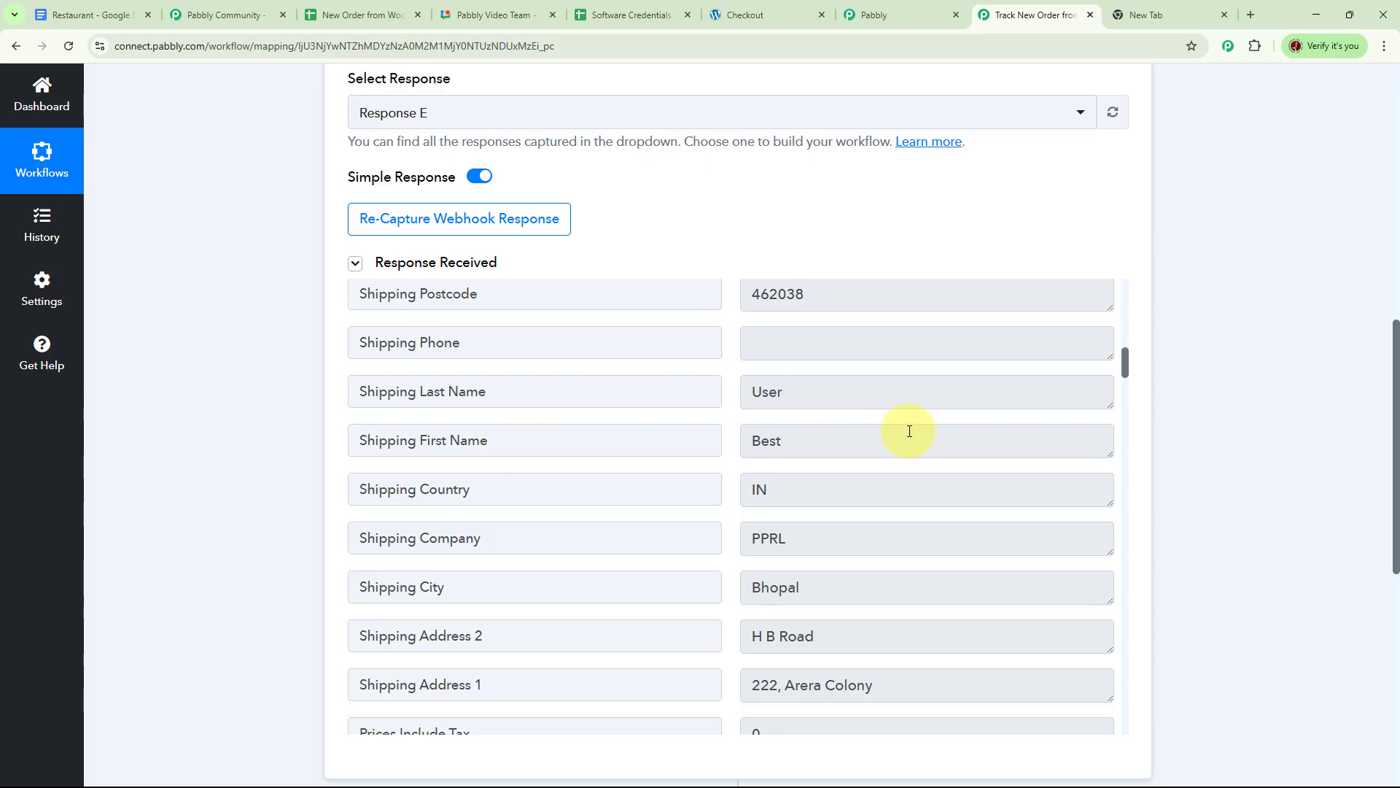
{"action": "scroll", "coordinate": [908, 434], "scroll_direction": "down", "scroll_amount": 1}
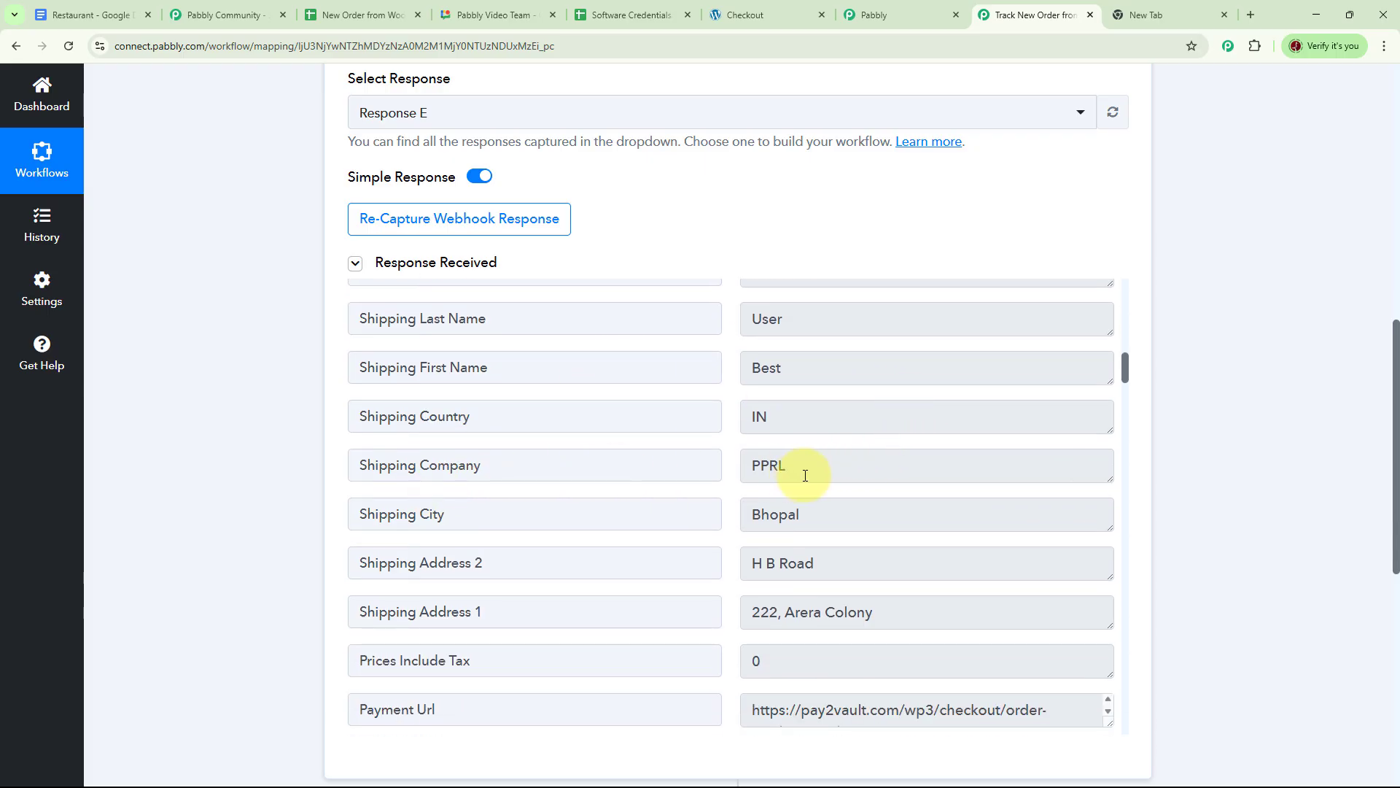
{"action": "scroll", "coordinate": [923, 444], "scroll_direction": "down", "scroll_amount": 1}
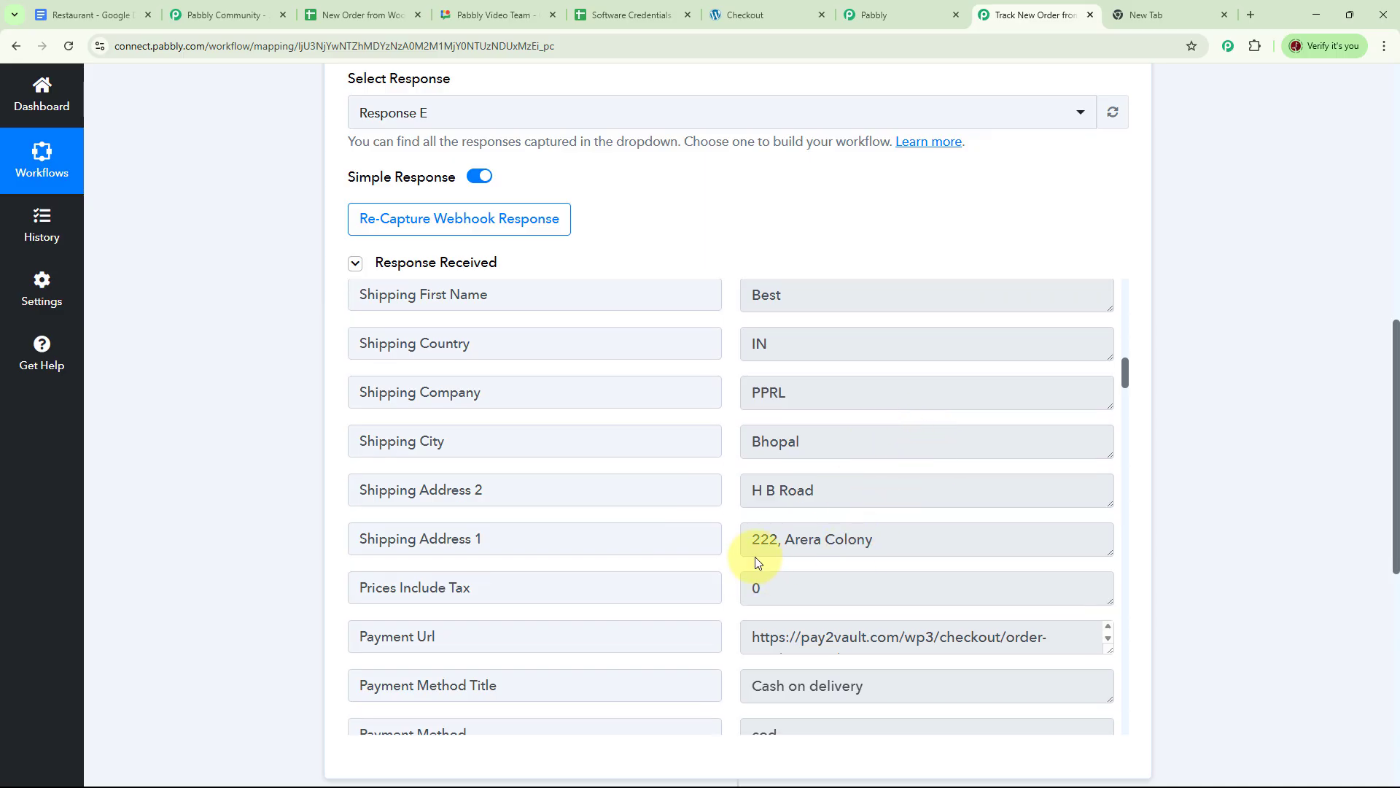
{"action": "scroll", "coordinate": [930, 532], "scroll_direction": "down", "scroll_amount": 5}
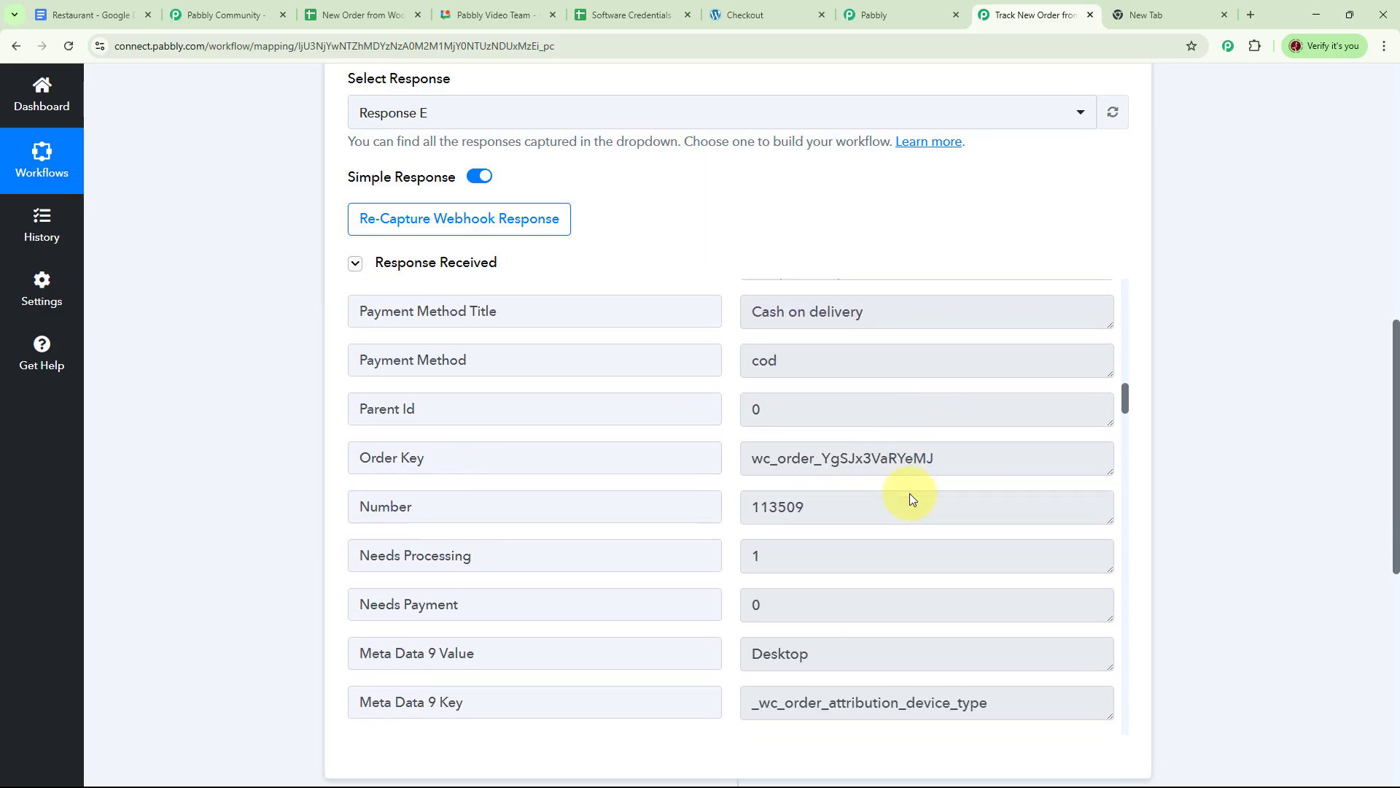
{"action": "scroll", "coordinate": [911, 488], "scroll_direction": "down", "scroll_amount": 10}
{"action": "scroll", "coordinate": [970, 540], "scroll_direction": "up", "scroll_amount": 10}
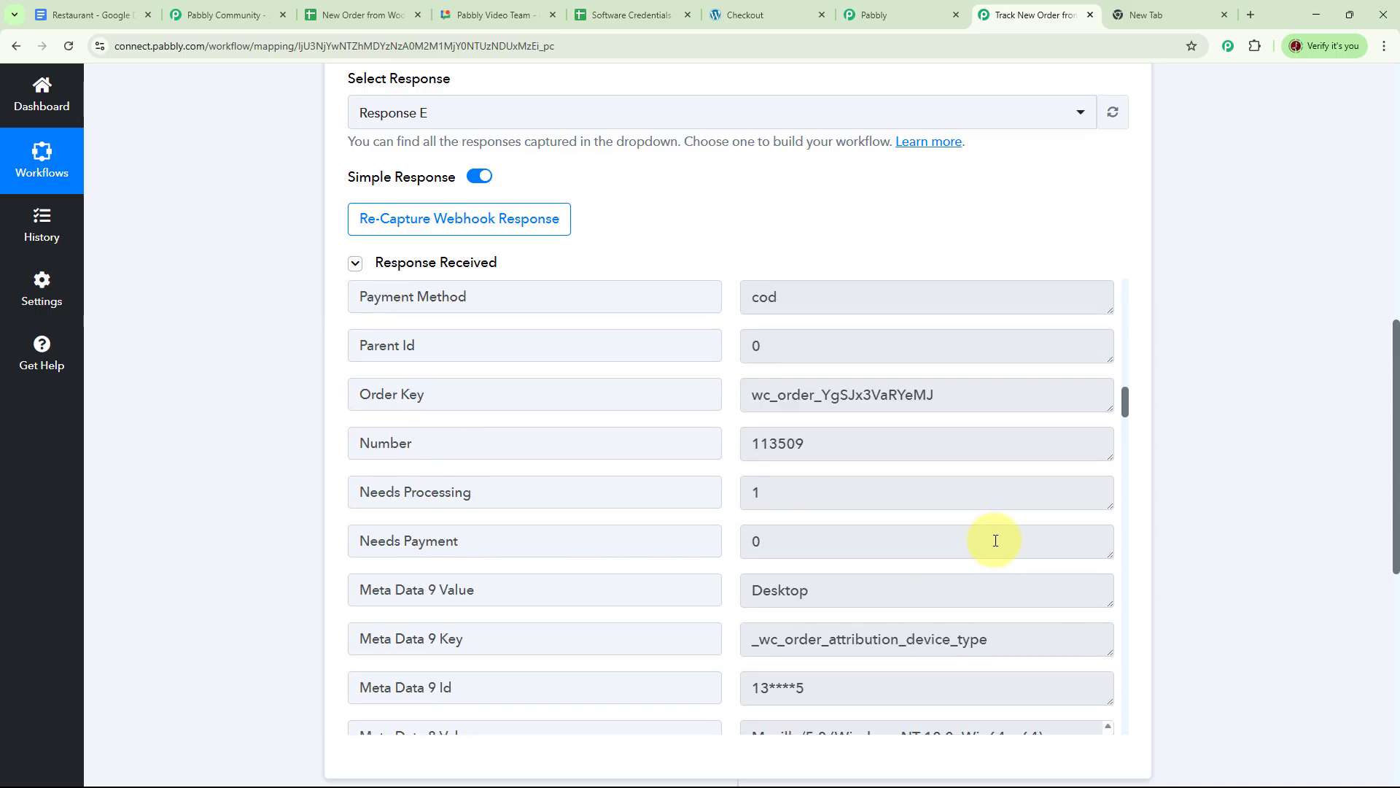
{"action": "scroll", "coordinate": [995, 540], "scroll_direction": "up", "scroll_amount": 12}
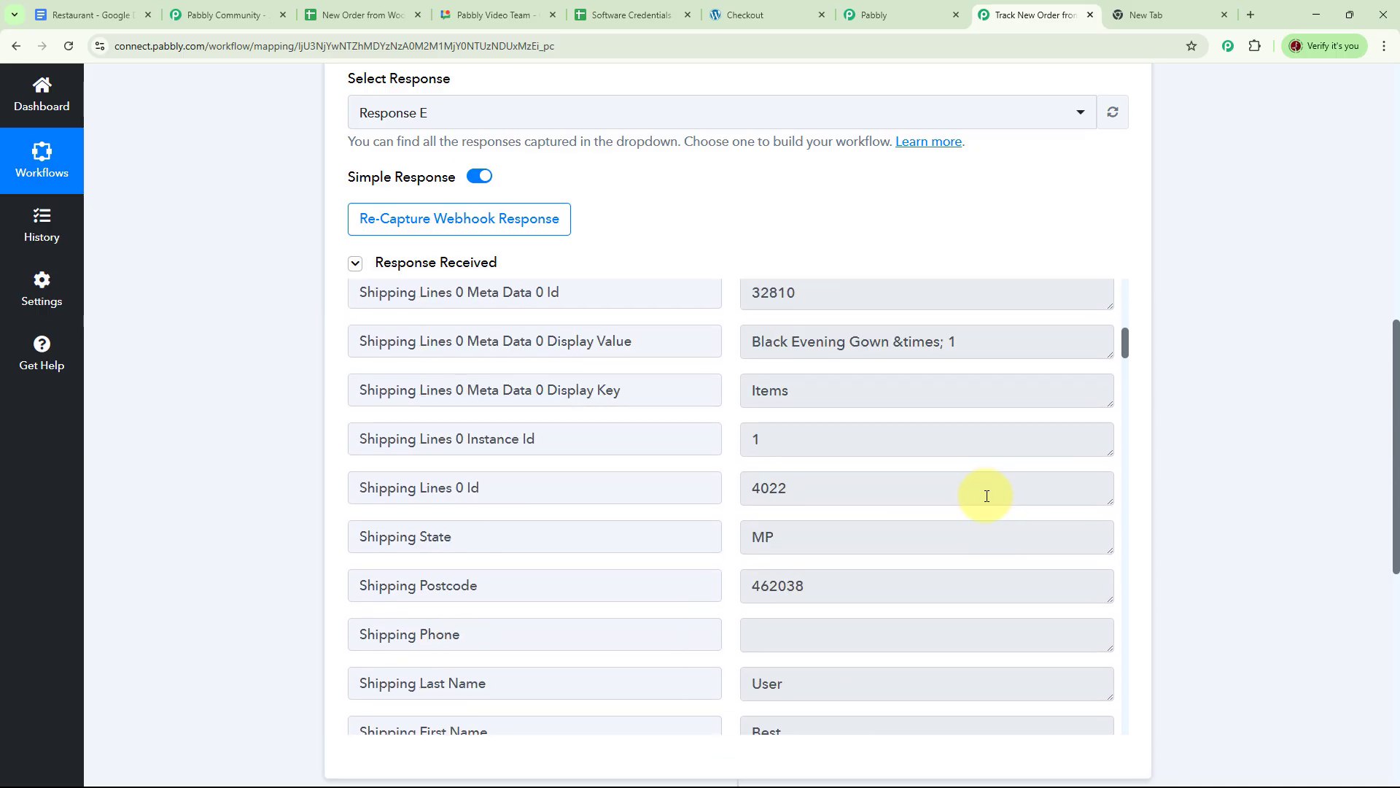
{"action": "scroll", "coordinate": [987, 493], "scroll_direction": "up", "scroll_amount": 10}
{"action": "scroll", "coordinate": [850, 172], "scroll_direction": "up", "scroll_amount": 5}
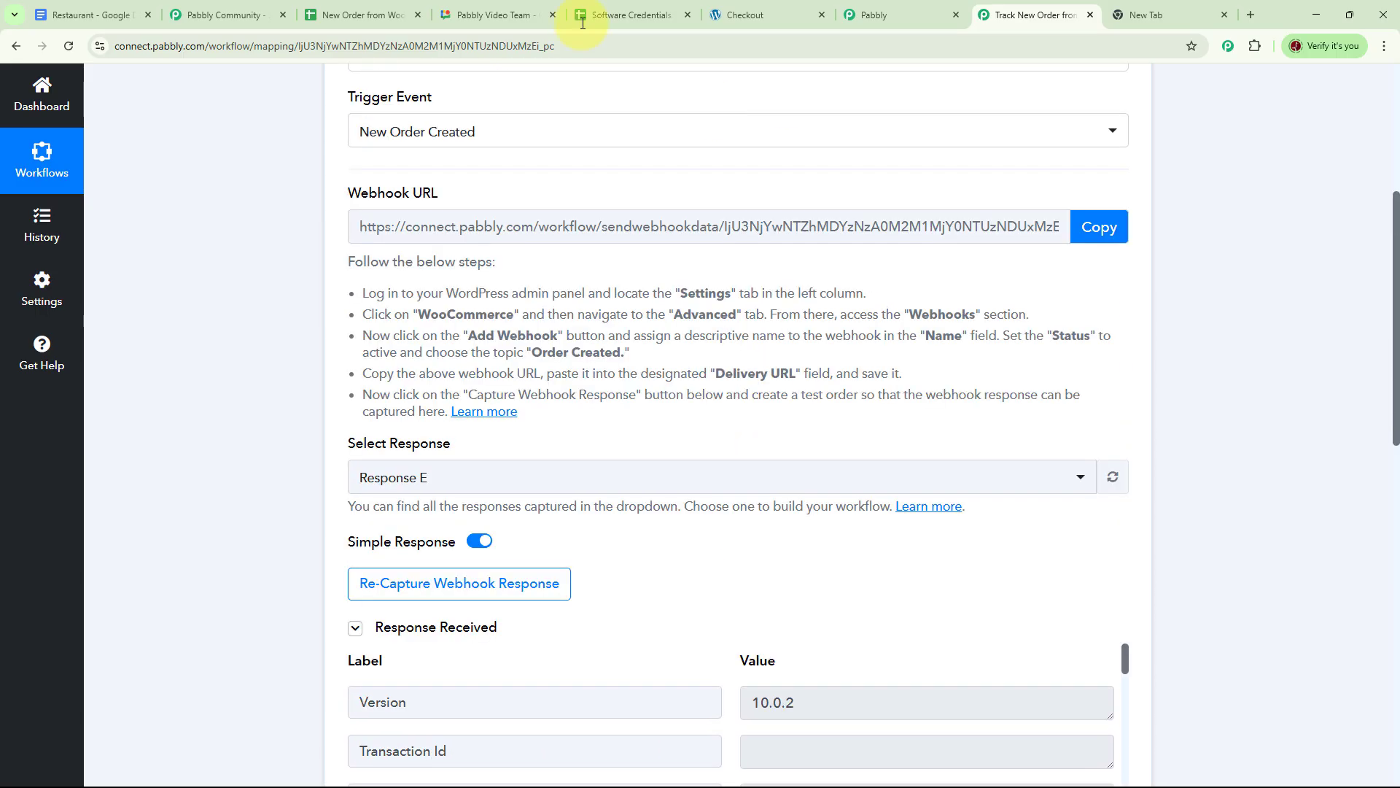
{"action": "left_click", "coordinate": [340, 17]}
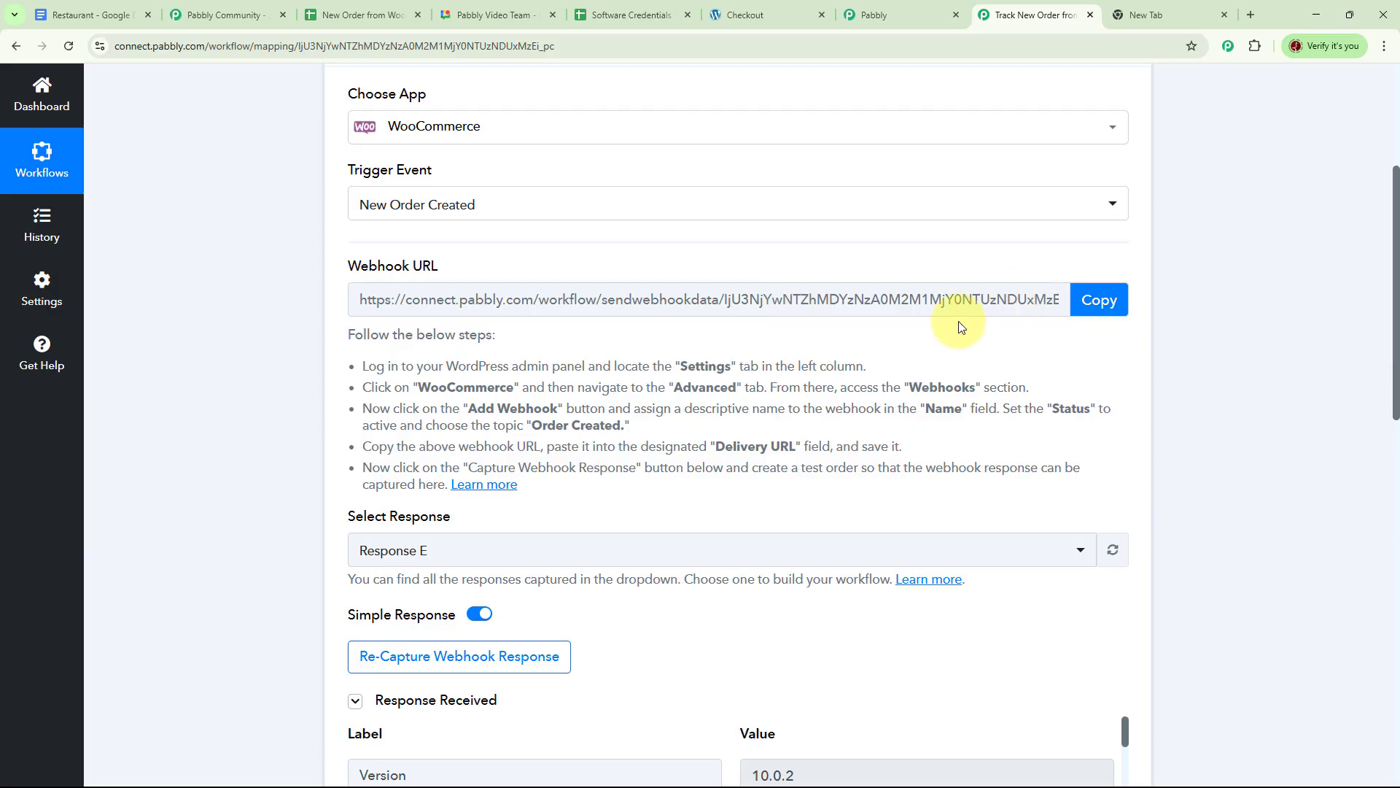
{"action": "scroll", "coordinate": [940, 319], "scroll_direction": "down", "scroll_amount": 5}
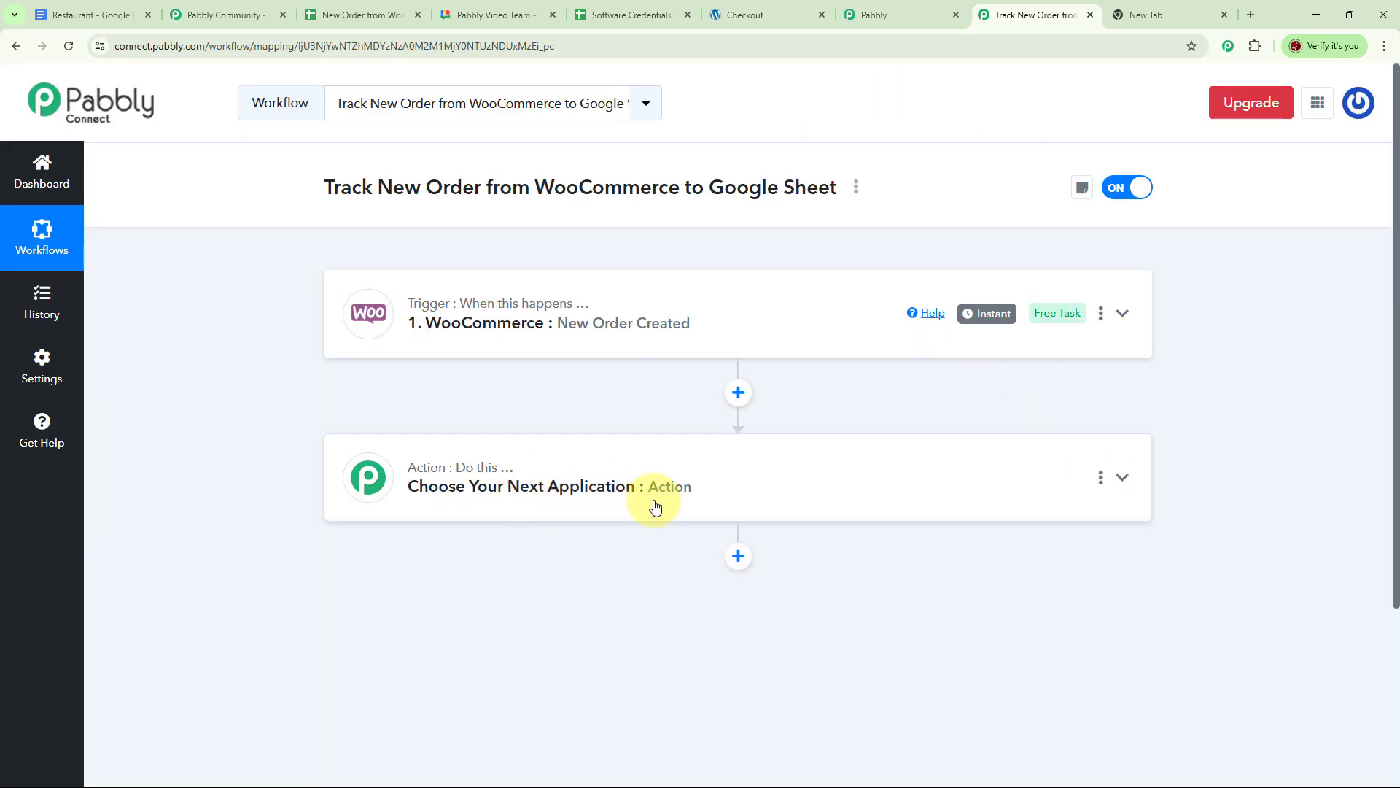
Set the action app to Google Sheets (searched 'goog') with event Add New Row, then connect.
{"action": "left_click", "coordinate": [1122, 477]}
{"action": "scroll", "coordinate": [503, 543], "scroll_direction": "down", "scroll_amount": 3}
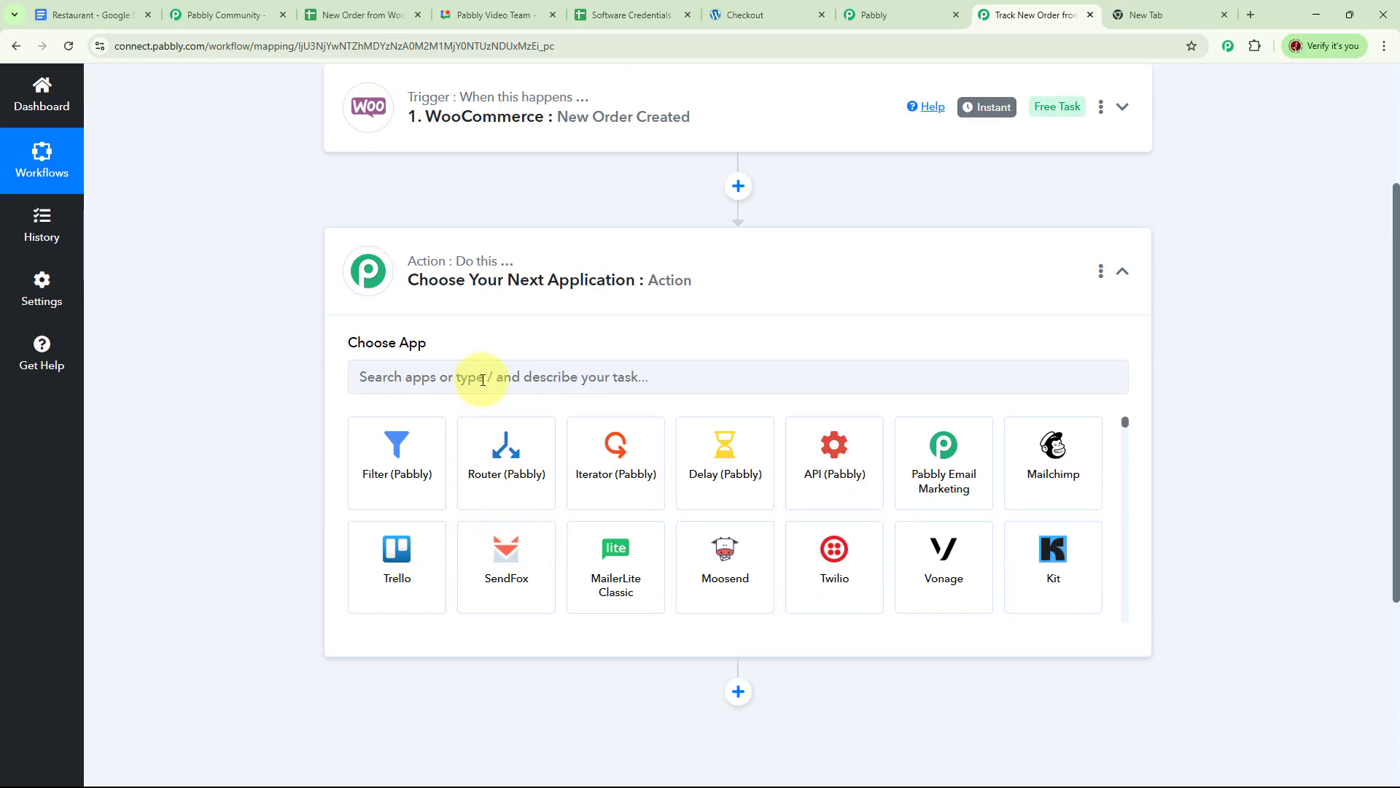
{"action": "left_click", "coordinate": [485, 379]}
{"action": "type", "text": "g"}
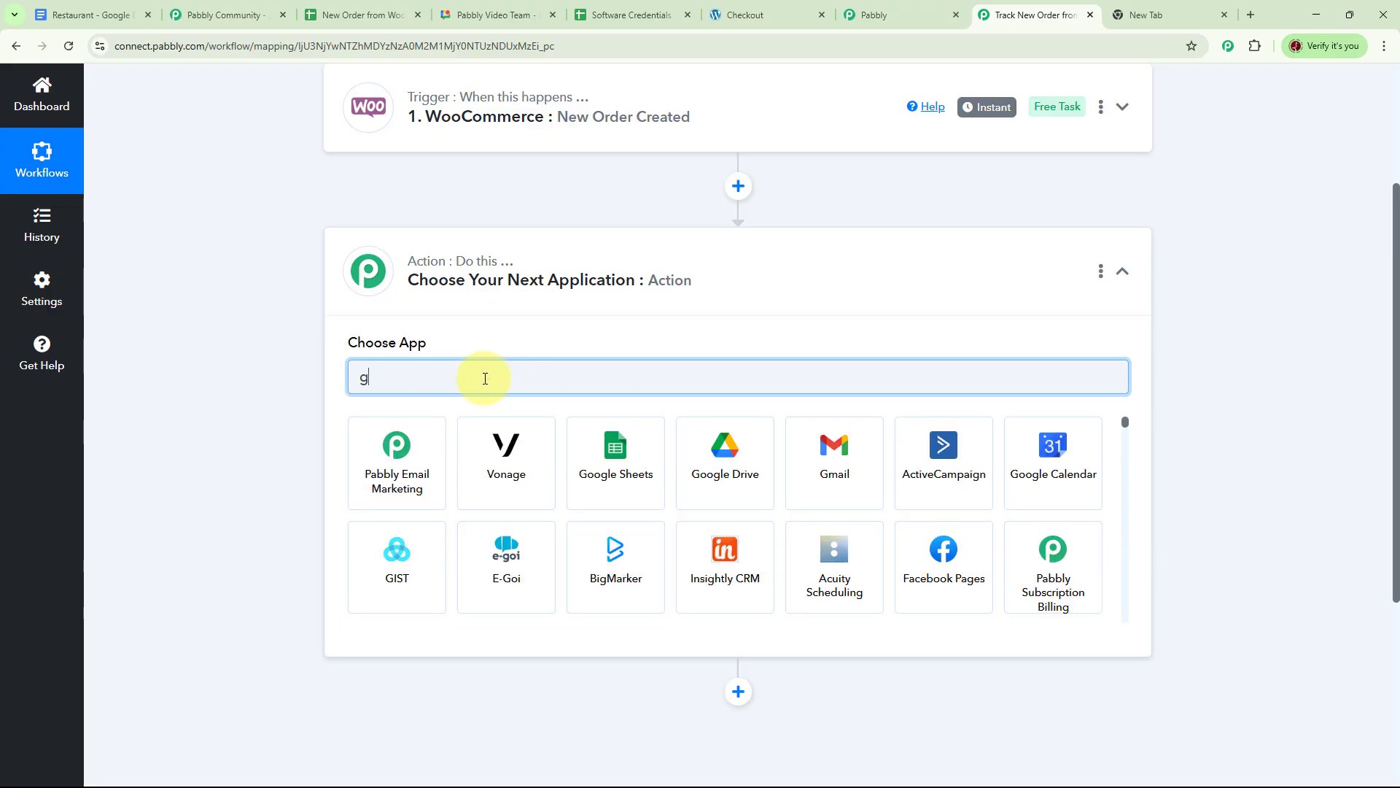
{"action": "type", "text": "oog"}
{"action": "left_click", "coordinate": [375, 469]}
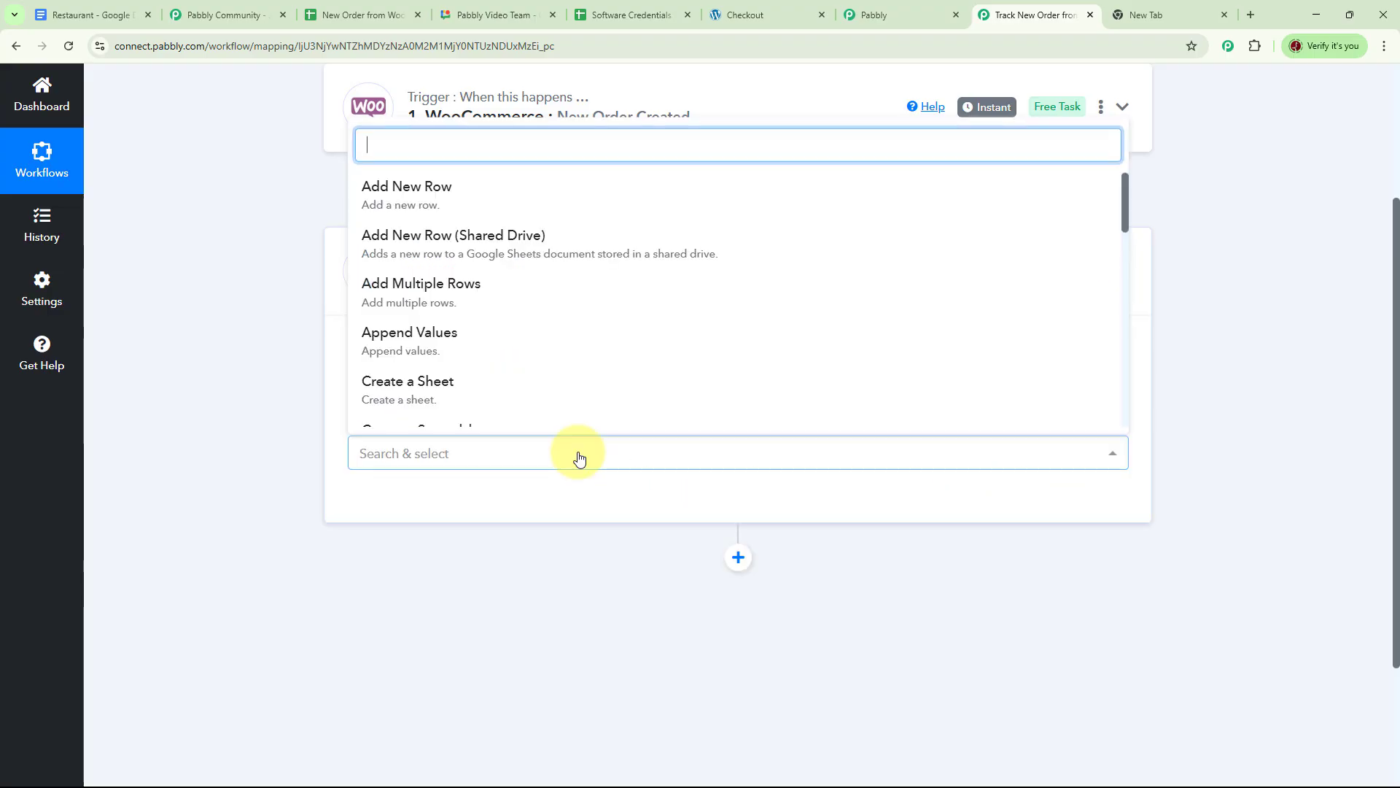
{"action": "left_click", "coordinate": [453, 195]}
{"action": "left_click", "coordinate": [394, 501]}
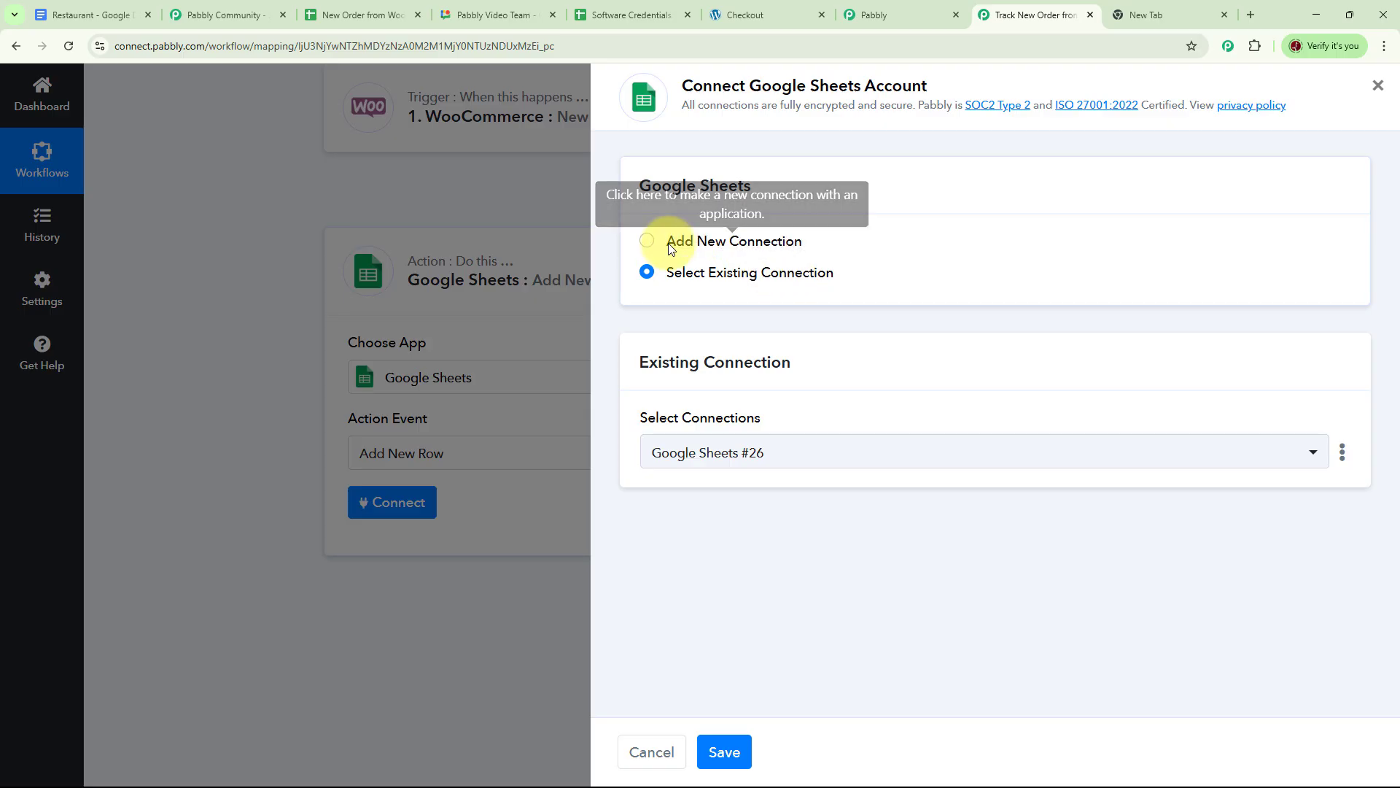
Create a new Google Sheets connection by signing in with Google and granting access.
{"action": "left_click", "coordinate": [649, 243]}
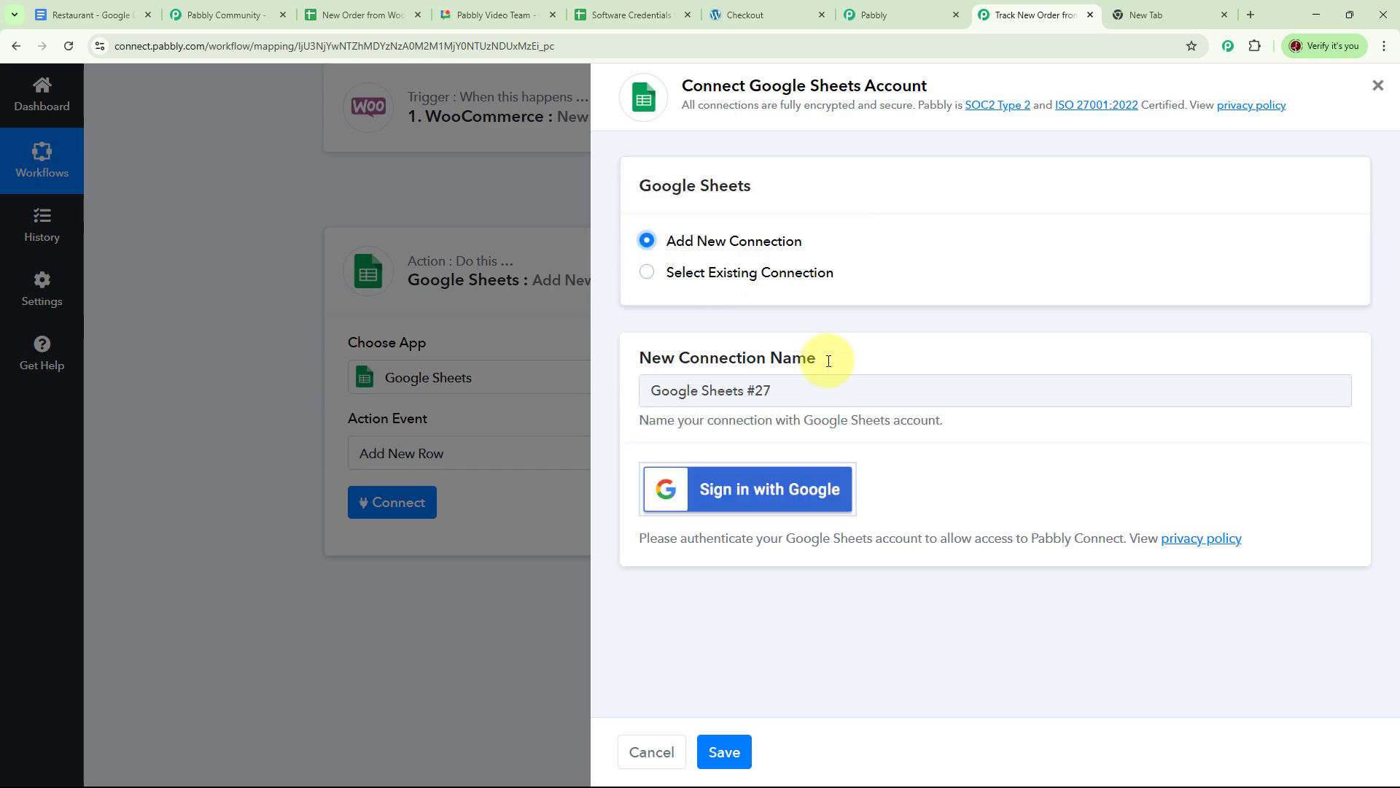
{"action": "left_click", "coordinate": [790, 490]}
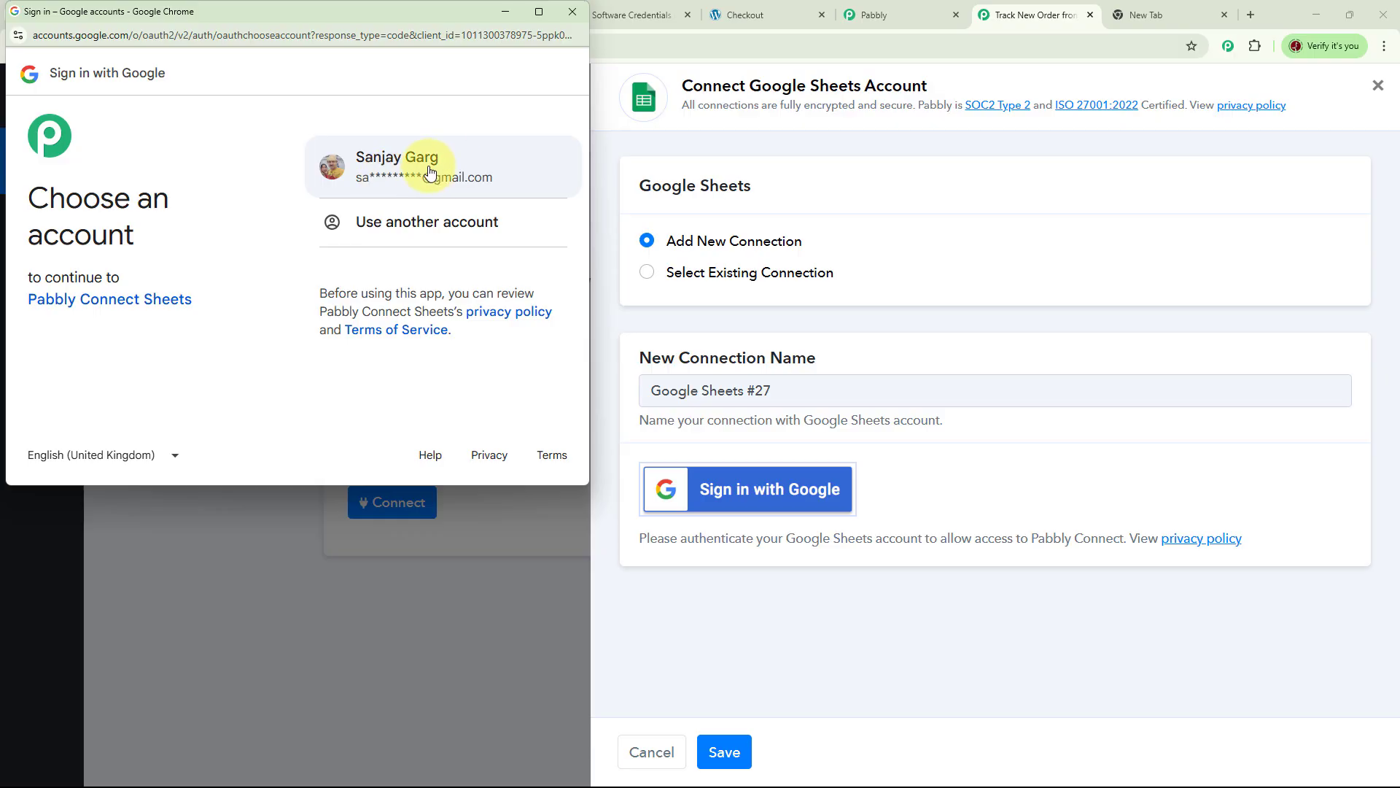
{"action": "left_click", "coordinate": [438, 173]}
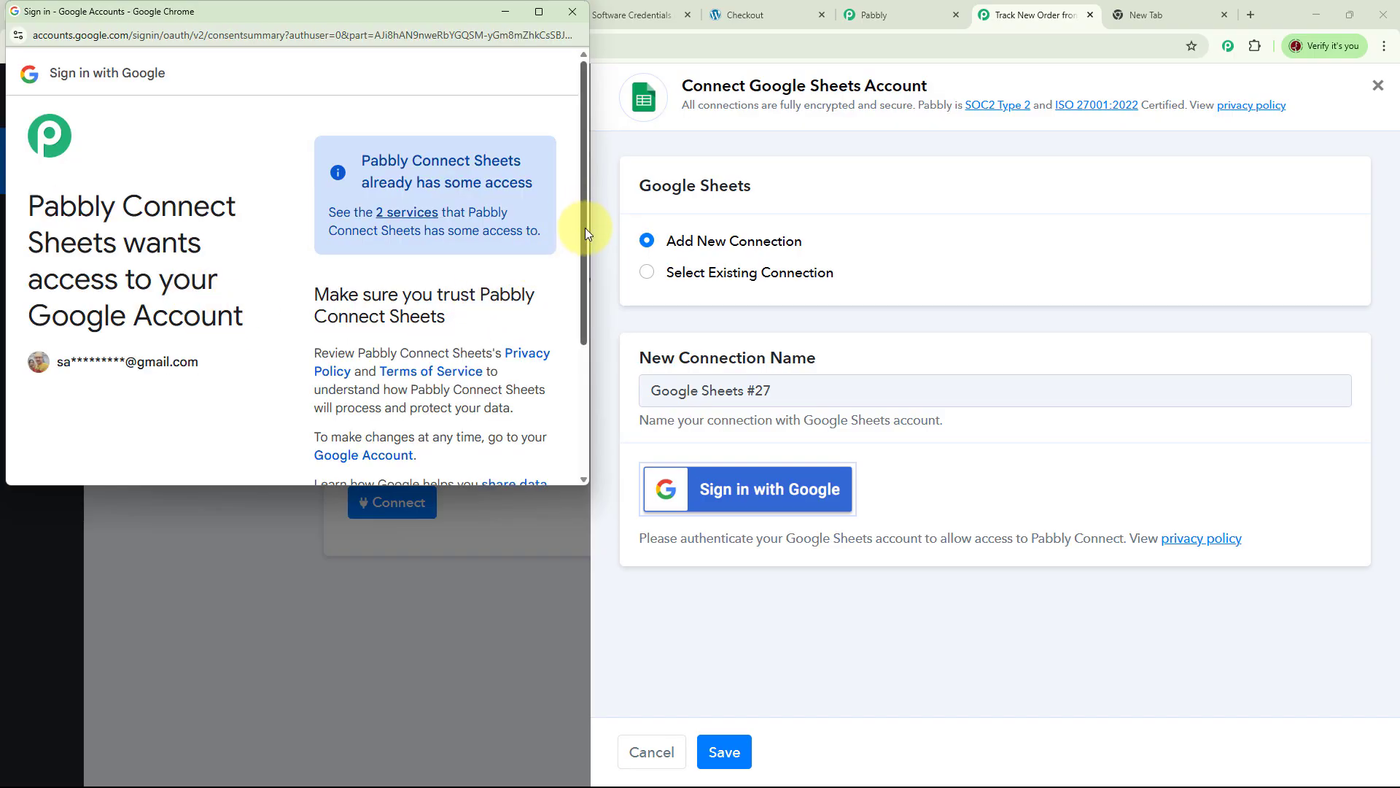
{"action": "left_click_drag", "start_coordinate": [585, 228], "coordinate": [585, 357]}
{"action": "left_click", "coordinate": [494, 392]}
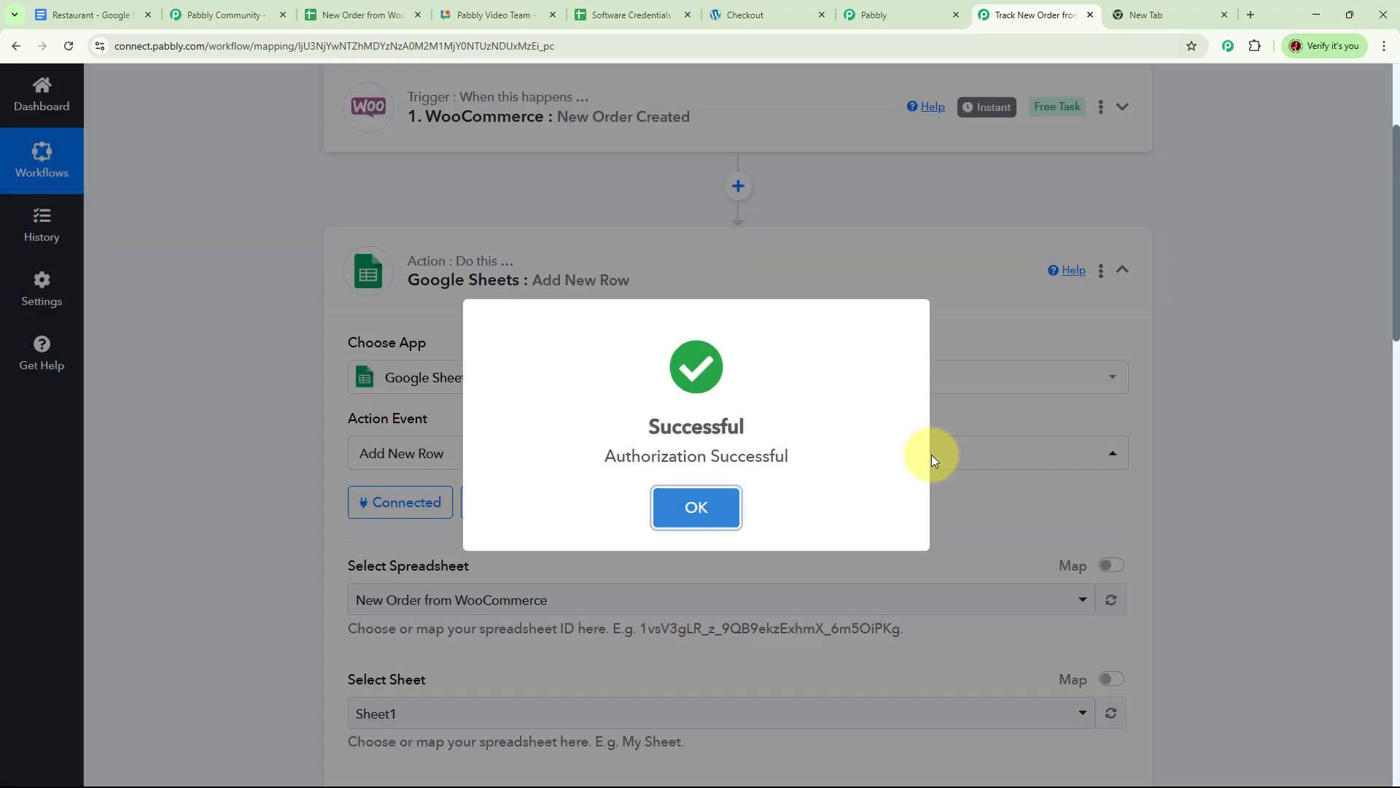
Select the New Order from WooCommerce spreadsheet, Sheet1, after checking its columns.
{"action": "left_click", "coordinate": [700, 519]}
{"action": "scroll", "coordinate": [619, 322], "scroll_direction": "down", "scroll_amount": 4}
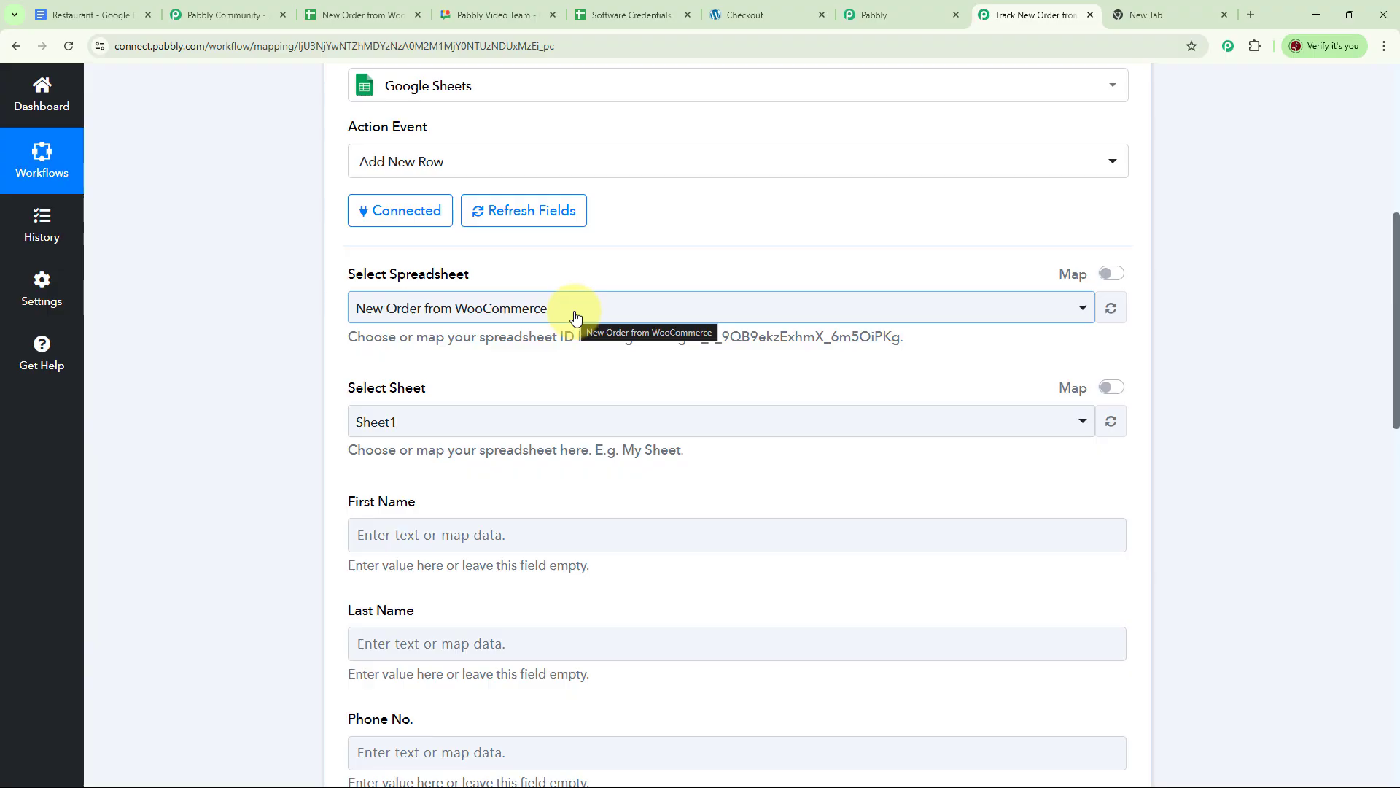
{"action": "left_click", "coordinate": [368, 16]}
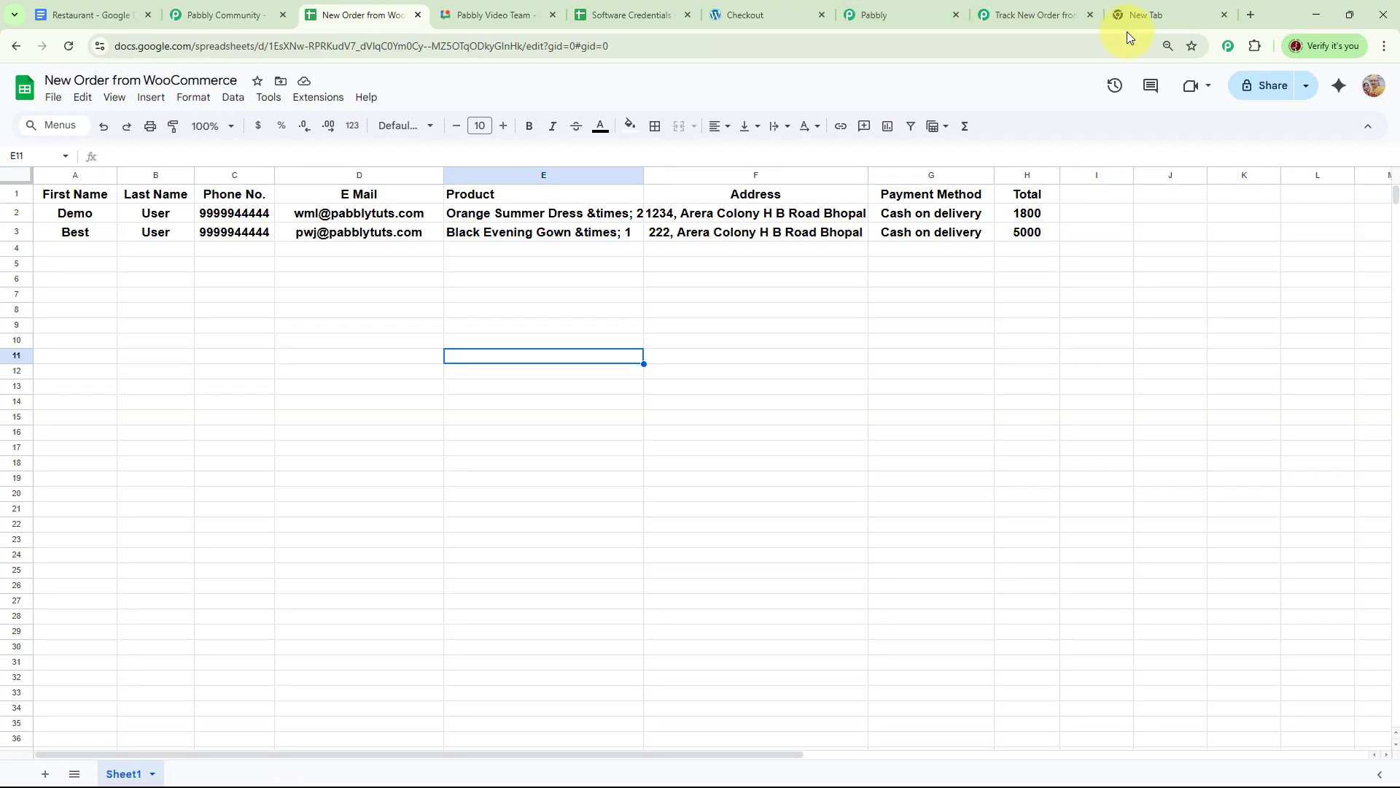
{"action": "left_click", "coordinate": [1035, 15]}
{"action": "left_click", "coordinate": [1034, 315]}
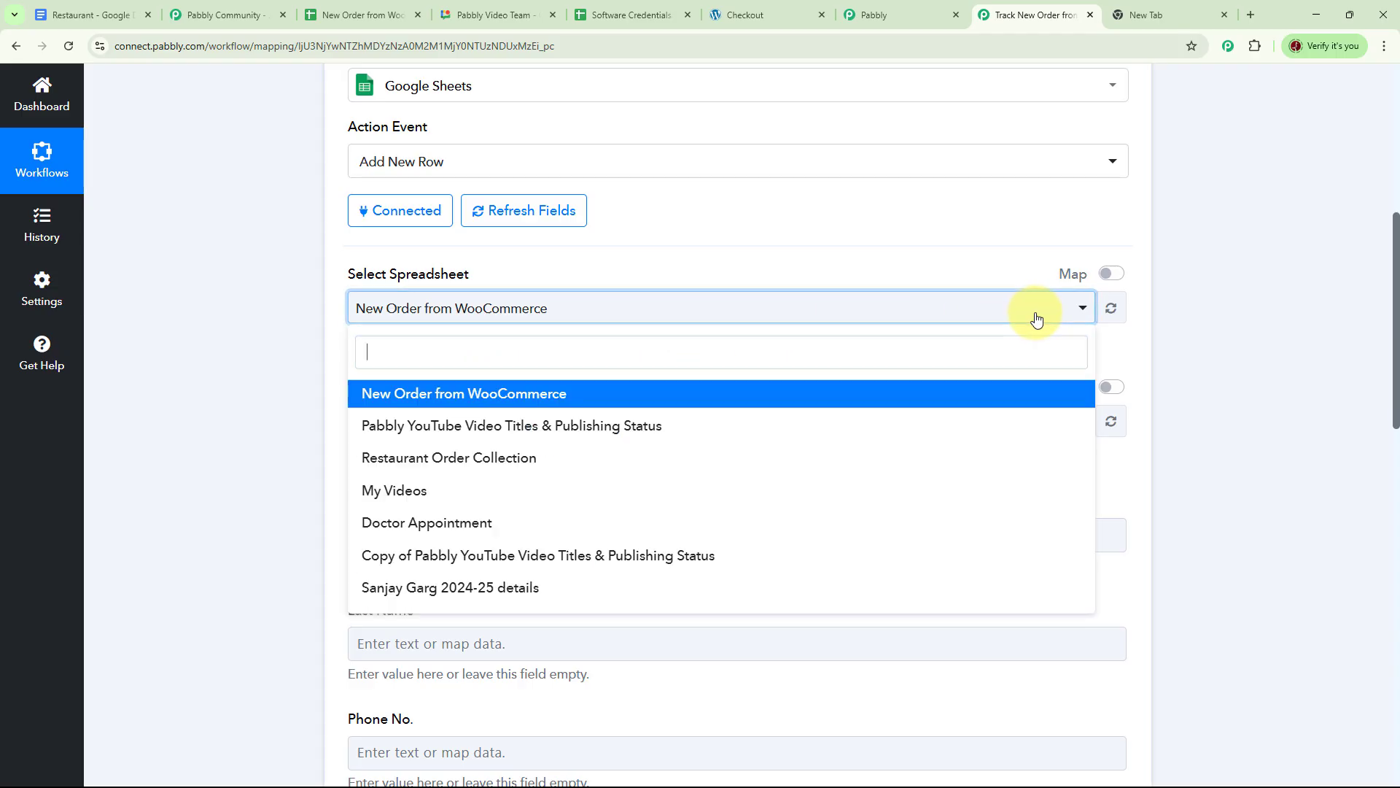
{"action": "left_click", "coordinate": [436, 401]}
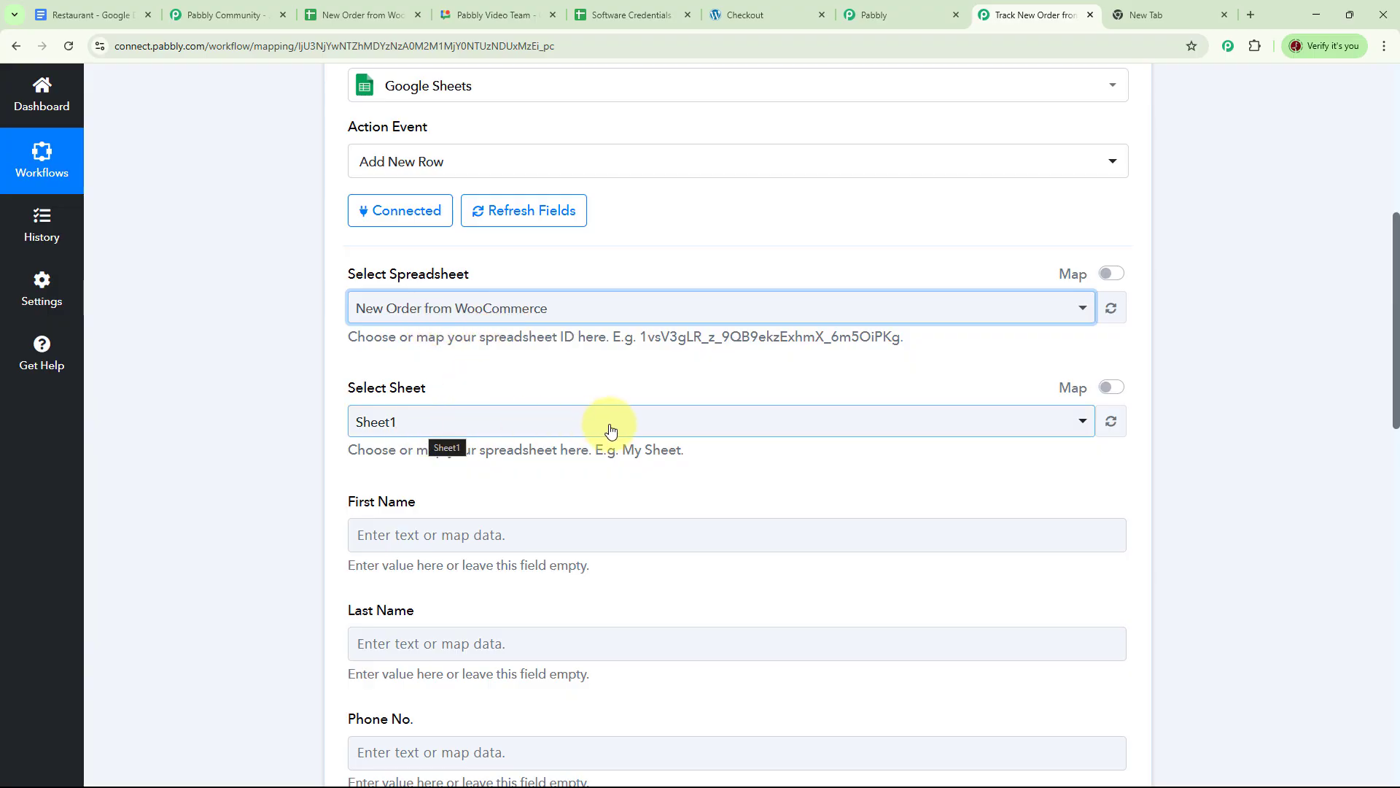
{"action": "scroll", "coordinate": [619, 438], "scroll_direction": "down", "scroll_amount": 2}
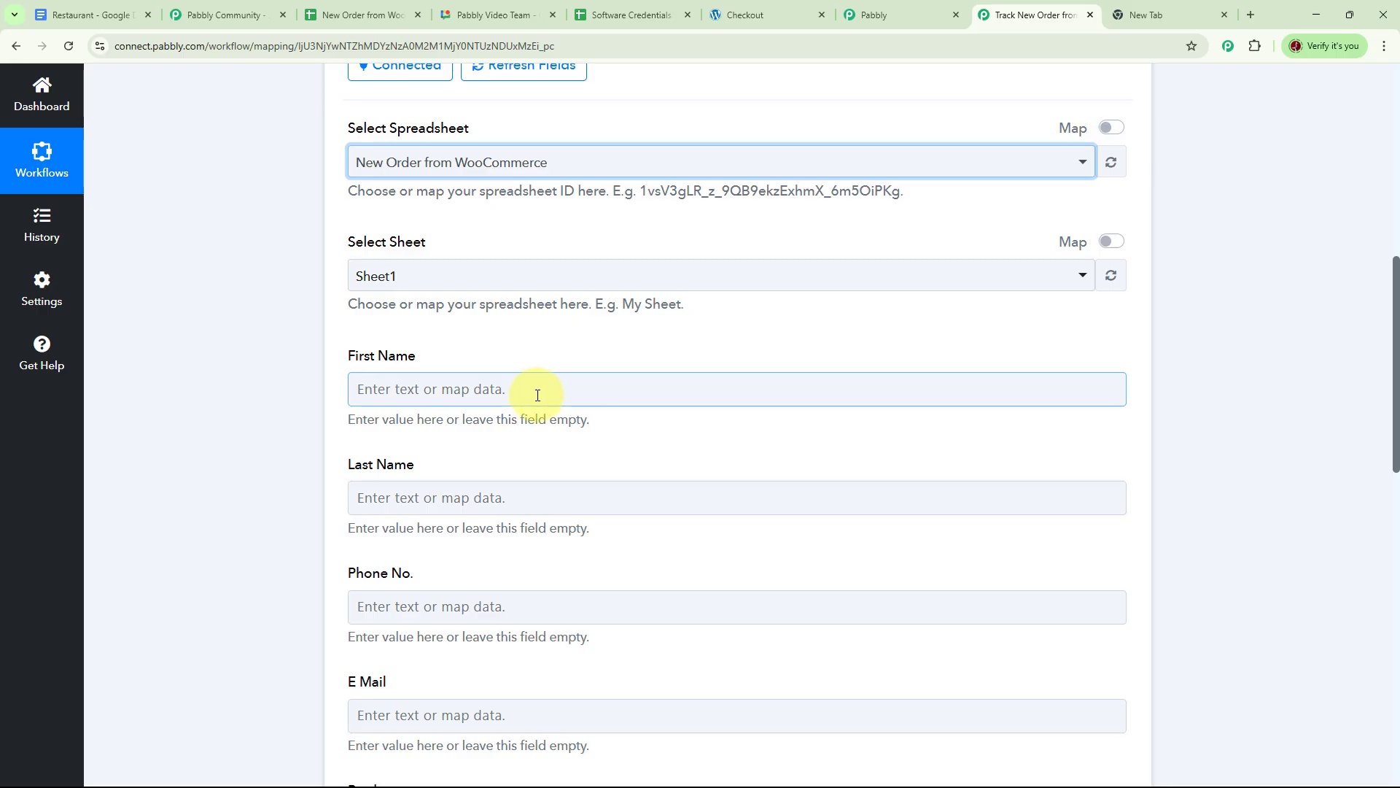
Map Billing First Name into First Name and Billing Last Name into Last Name.
{"action": "left_click", "coordinate": [454, 388]}
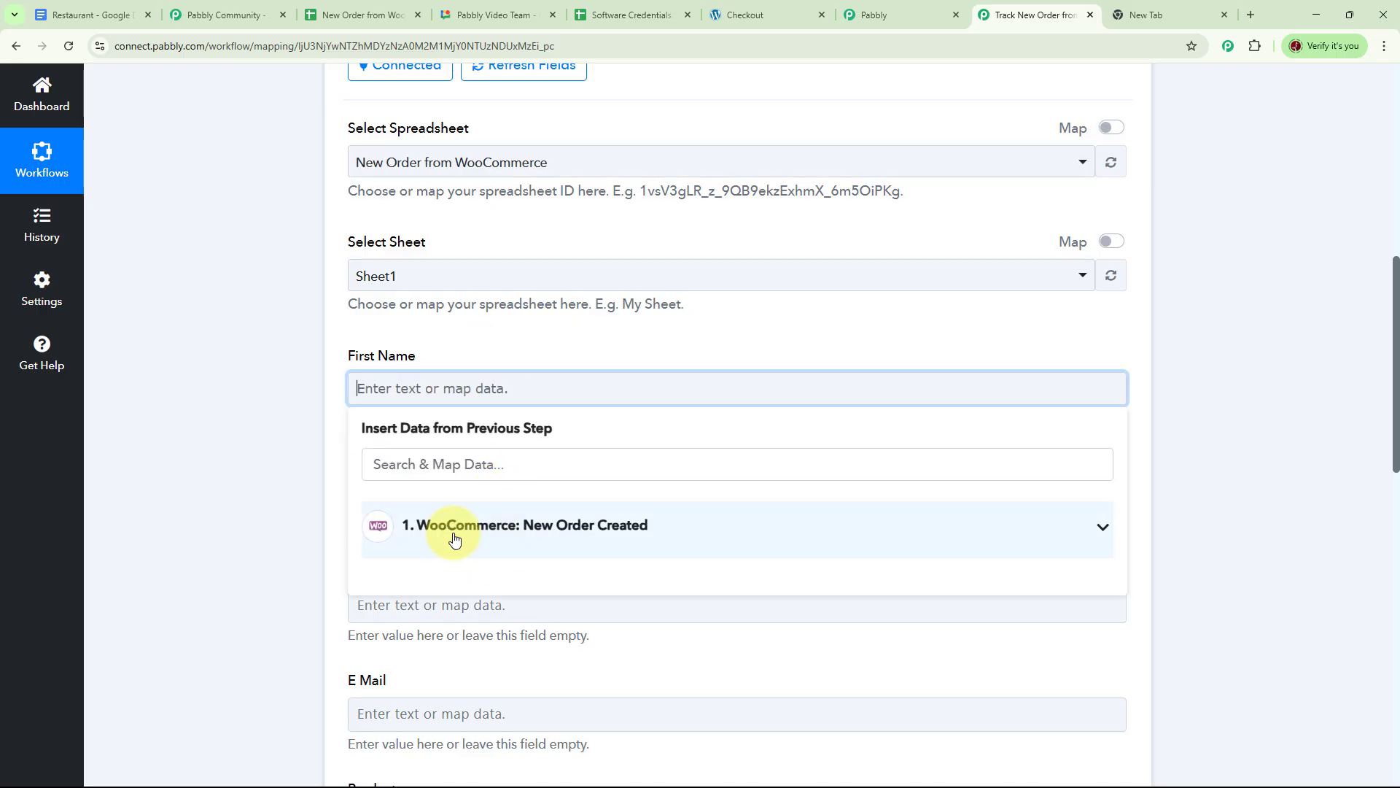
{"action": "left_click", "coordinate": [498, 466]}
{"action": "type", "text": "fir"}
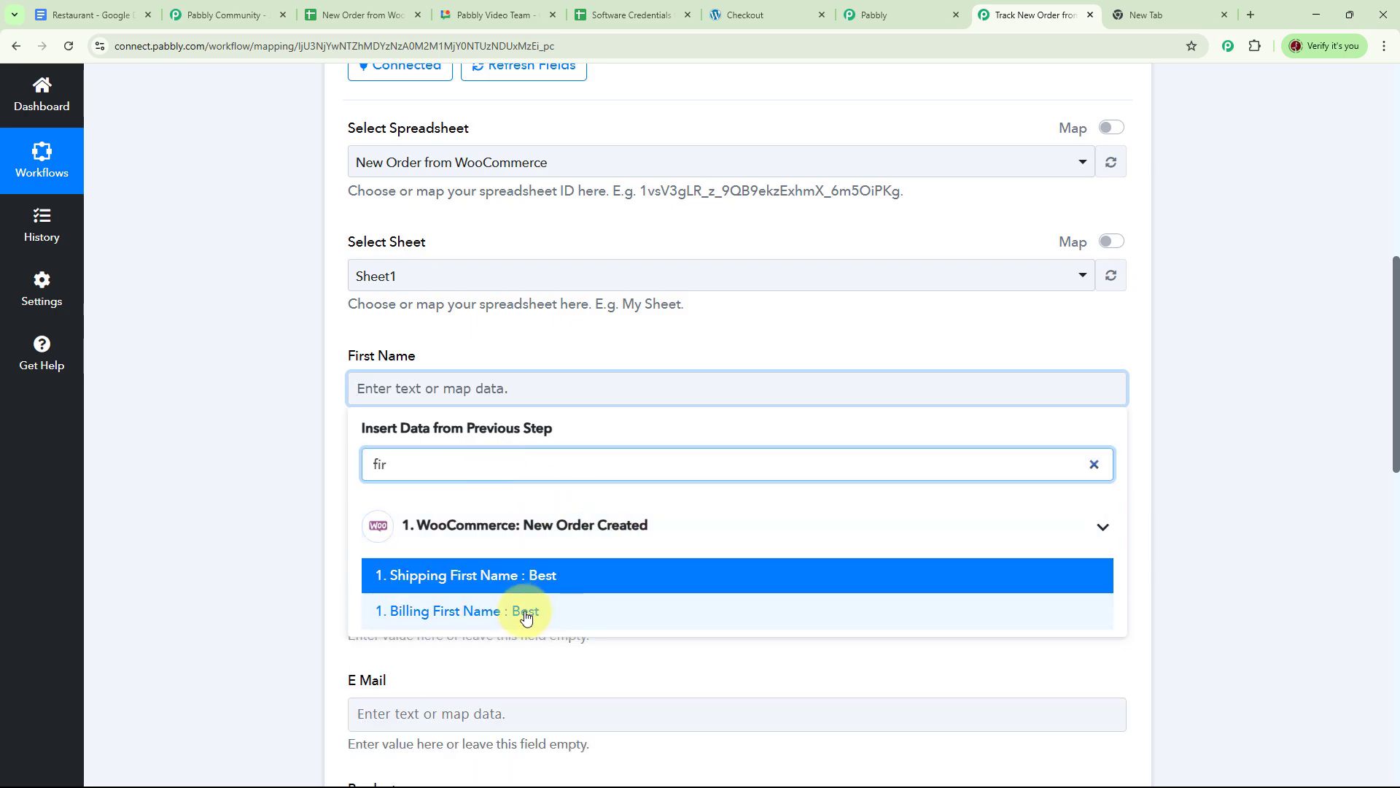
{"action": "left_click", "coordinate": [527, 616]}
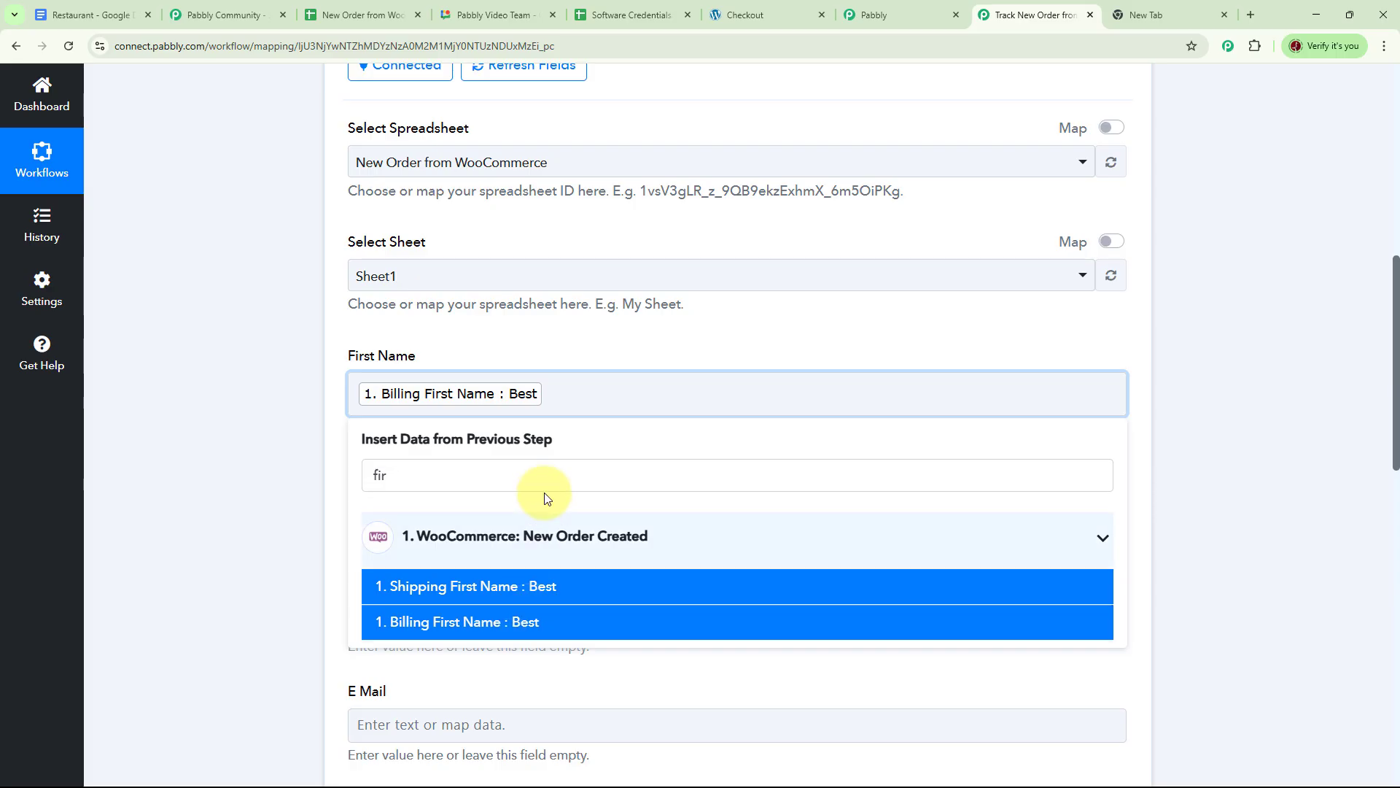
{"action": "left_click", "coordinate": [291, 439]}
{"action": "scroll", "coordinate": [465, 435], "scroll_direction": "down", "scroll_amount": 1}
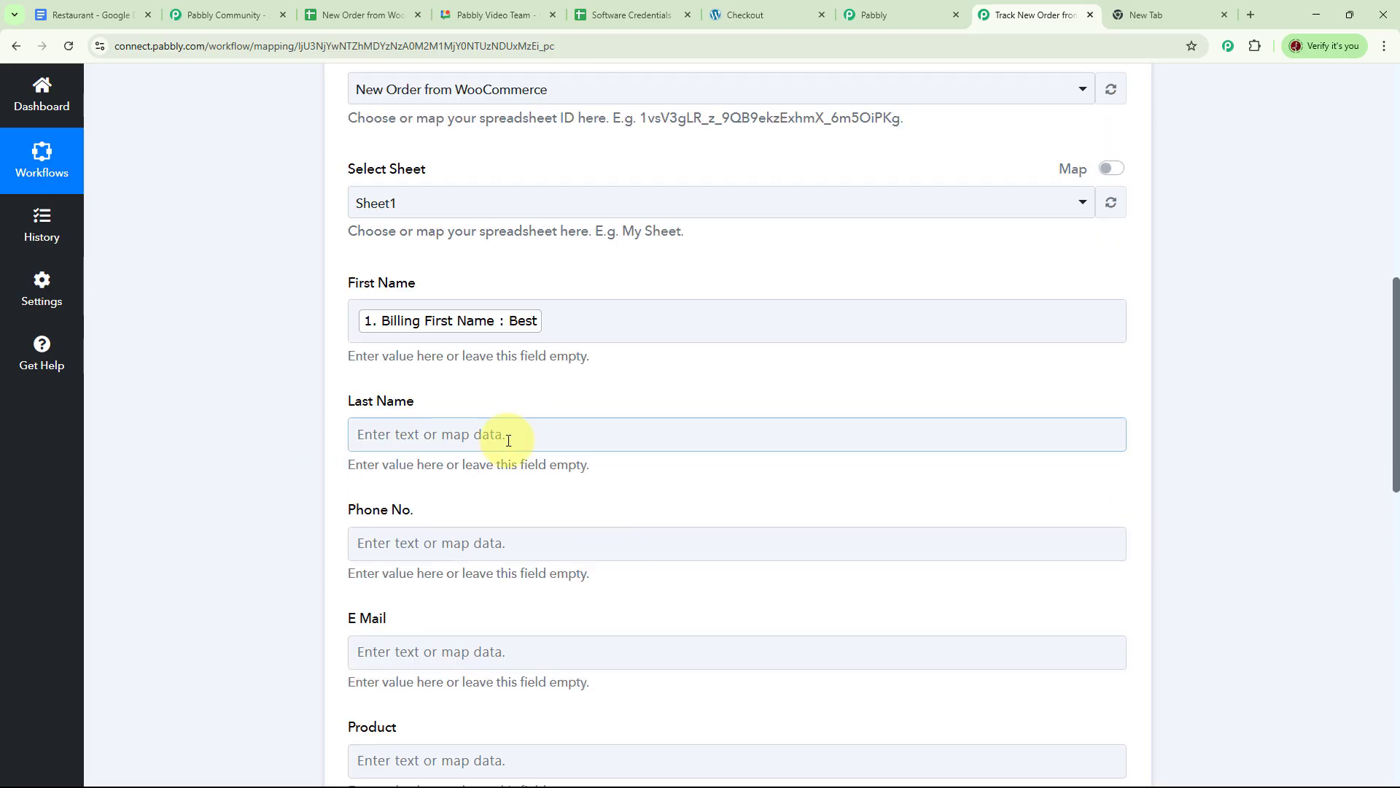
{"action": "left_click", "coordinate": [459, 431]}
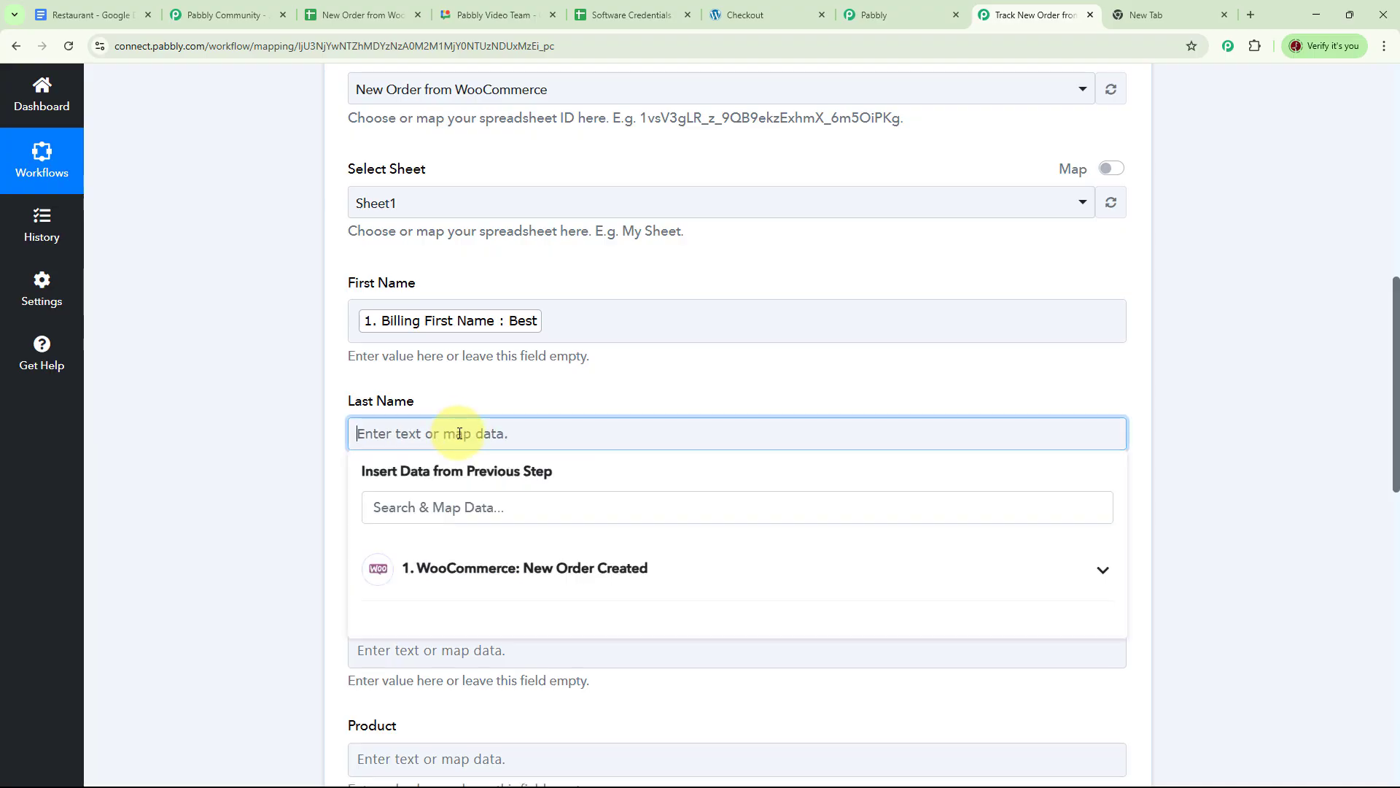
{"action": "type", "text": "las"}
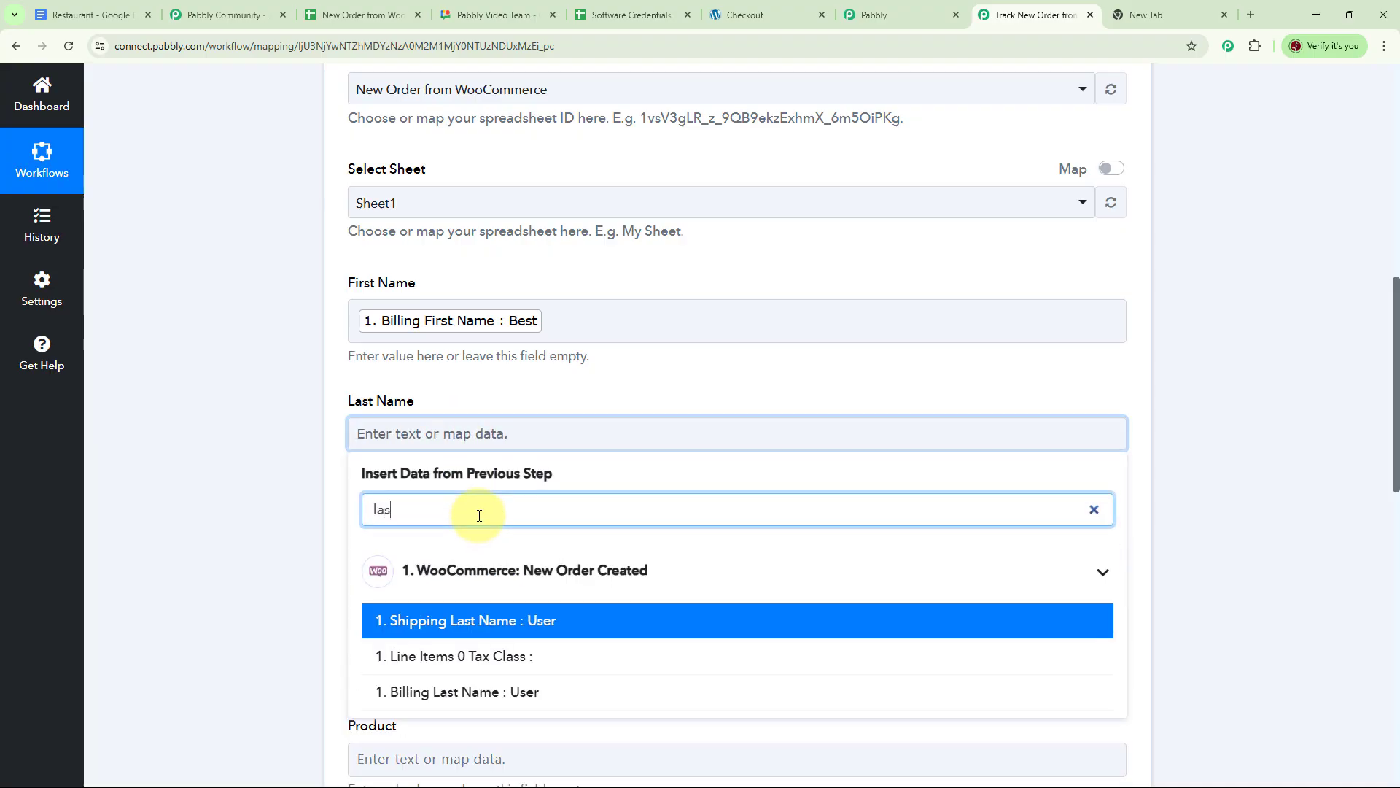
{"action": "left_click", "coordinate": [539, 693]}
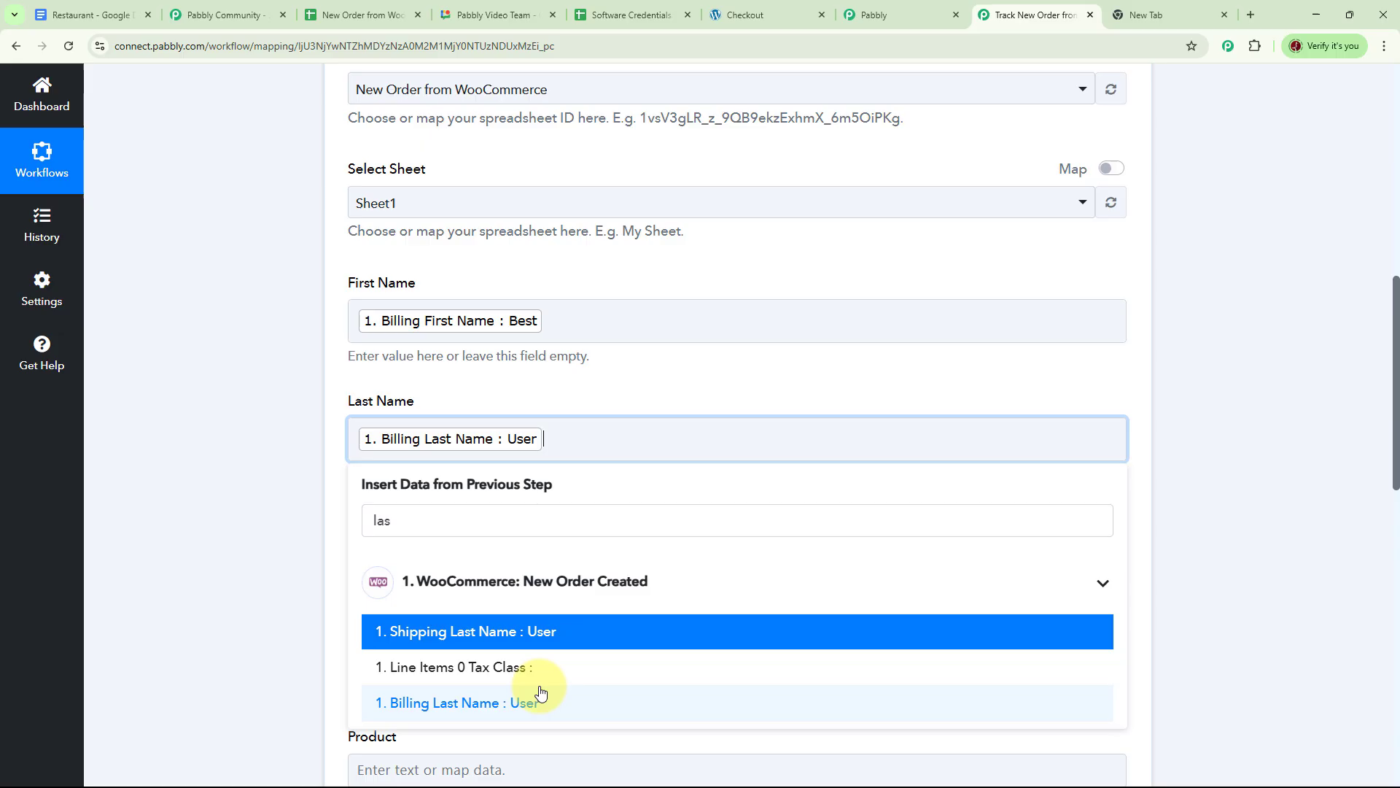
{"action": "left_click", "coordinate": [277, 475]}
{"action": "scroll", "coordinate": [550, 273], "scroll_direction": "down", "scroll_amount": 2}
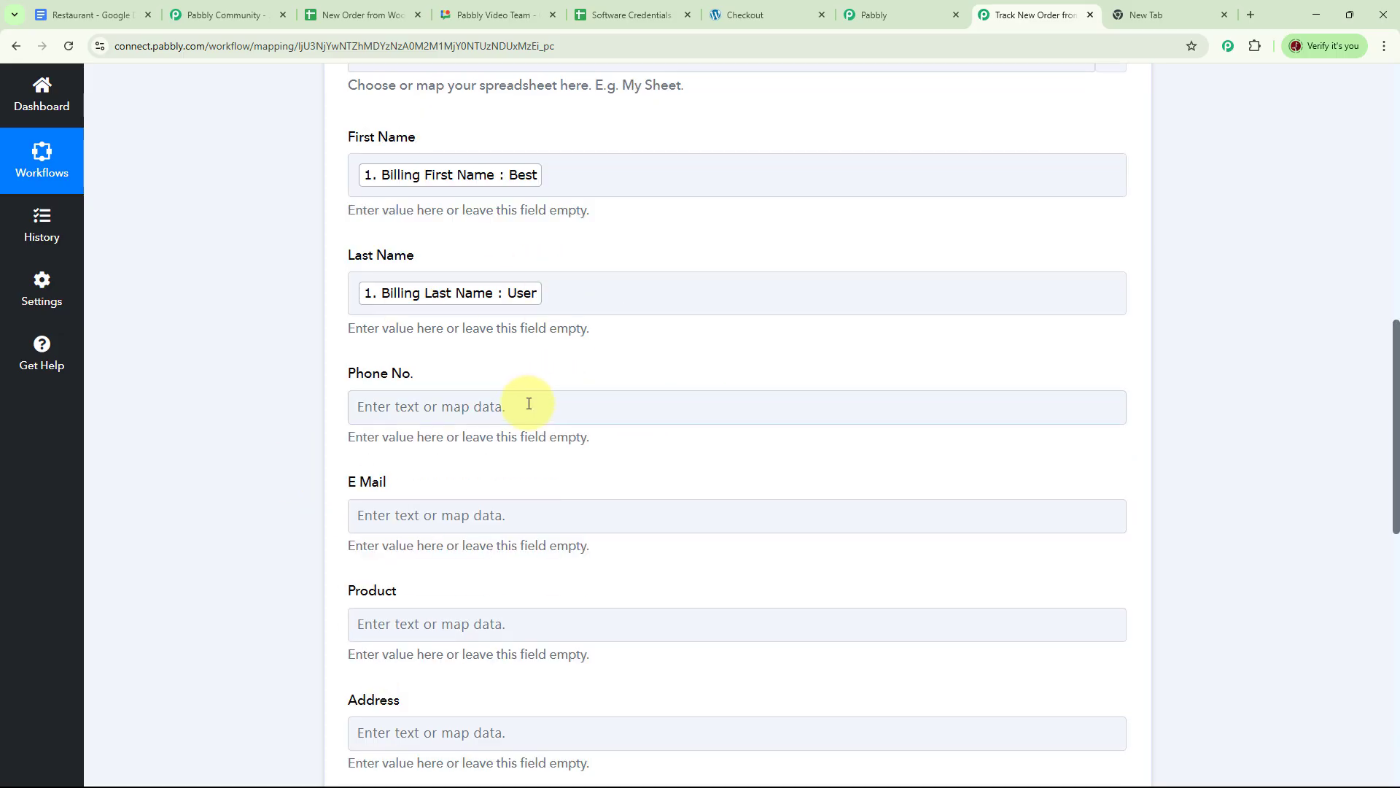
Map Billing Phone into Phone No. and Billing Email into E Mail.
{"action": "left_click", "coordinate": [479, 407]}
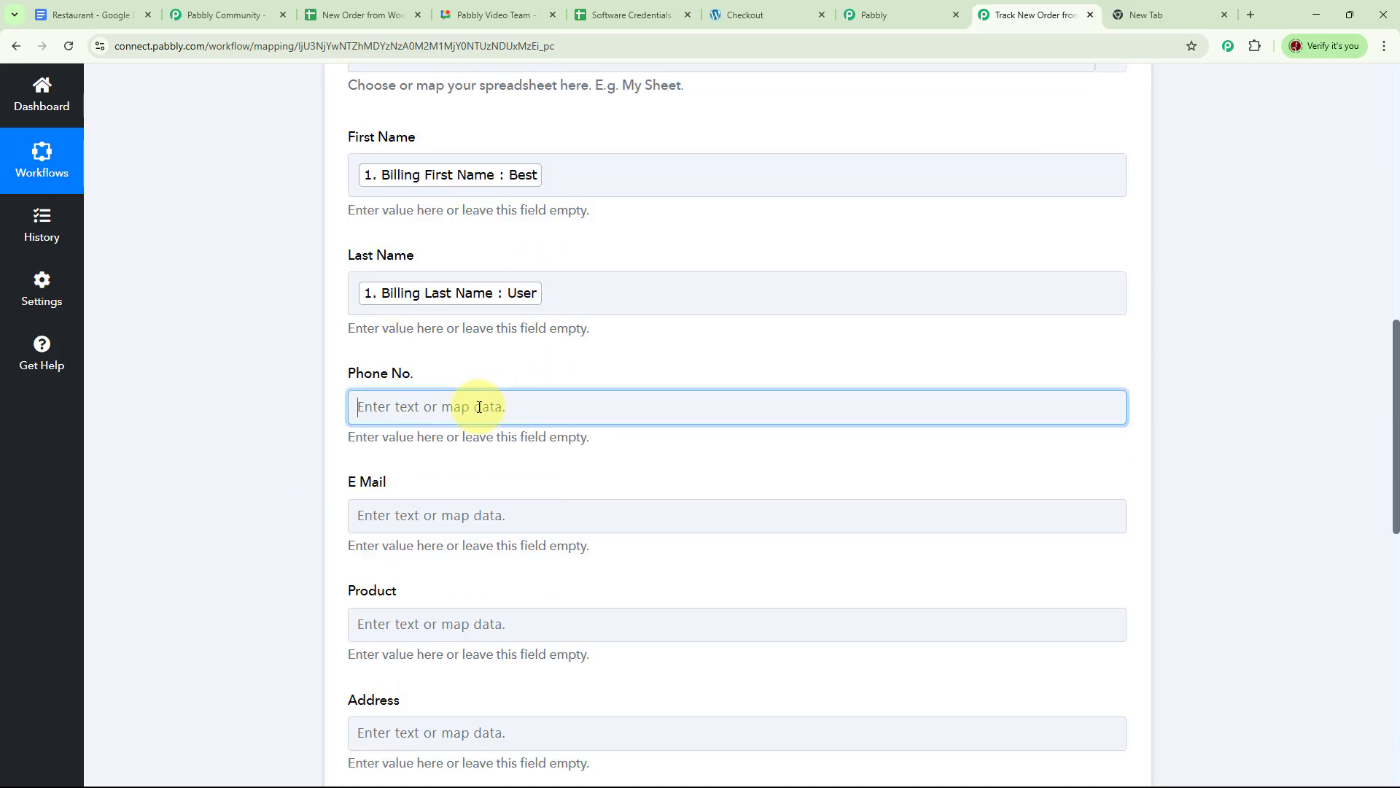
{"action": "left_click", "coordinate": [479, 407]}
{"action": "left_click", "coordinate": [509, 479]}
{"action": "type", "text": "pho"}
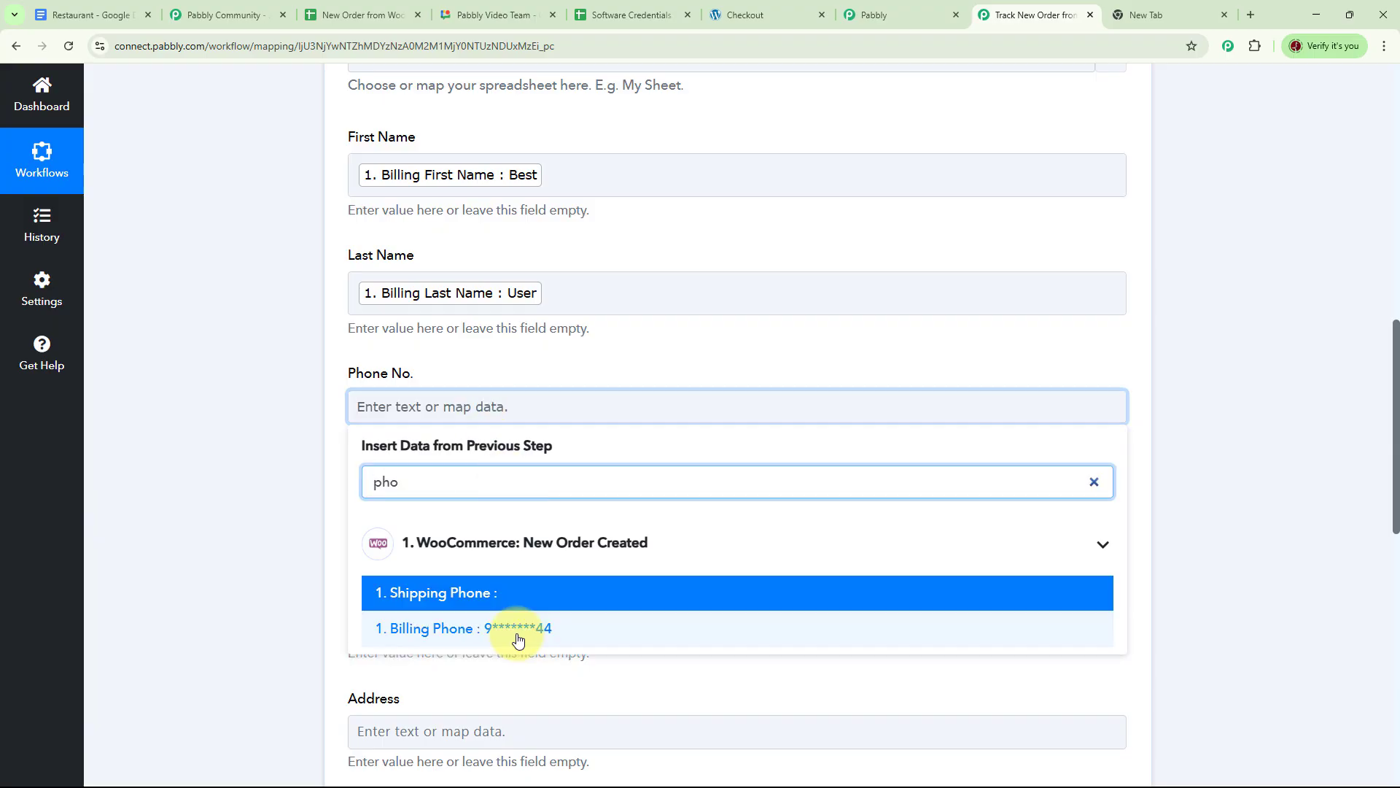
{"action": "left_click", "coordinate": [518, 639]}
{"action": "left_click", "coordinate": [279, 448]}
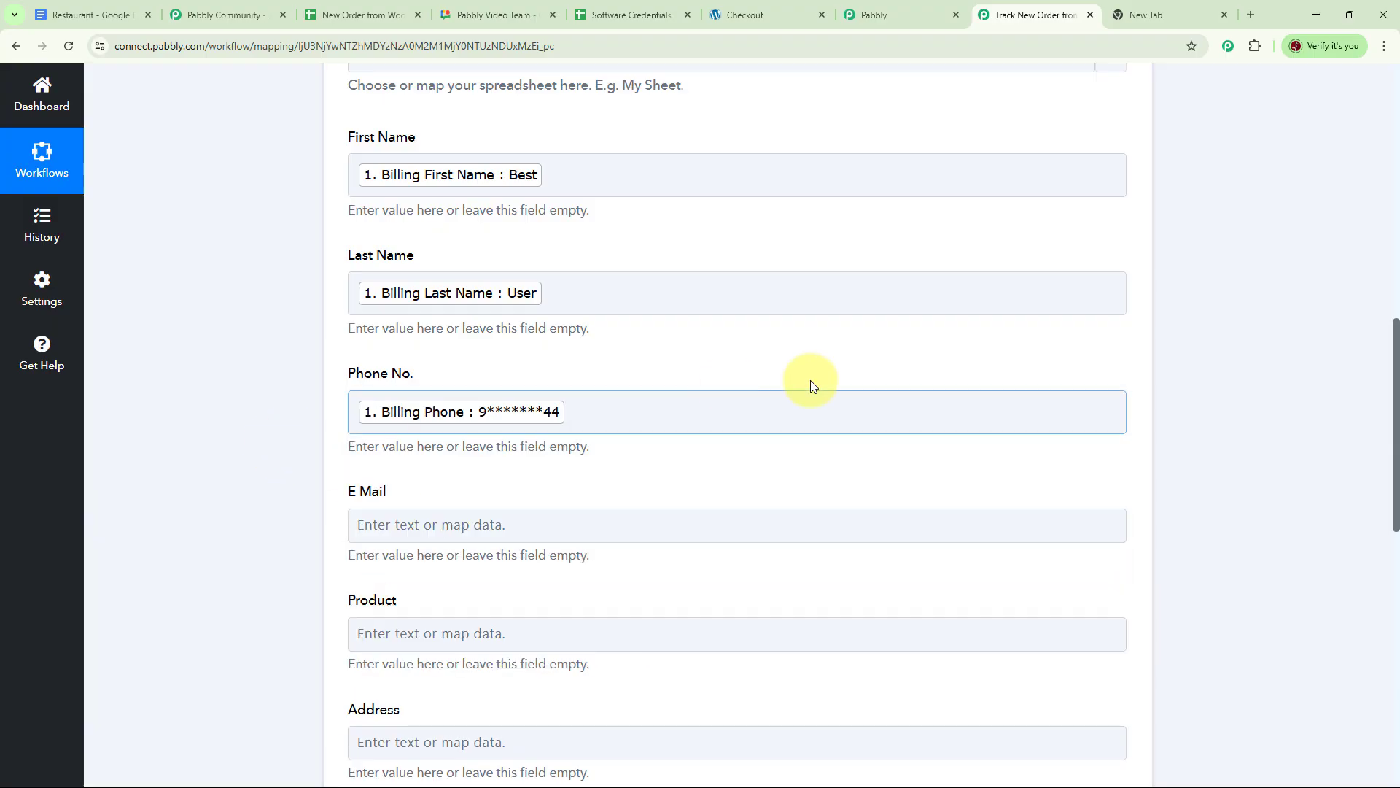
{"action": "scroll", "coordinate": [488, 380], "scroll_direction": "down", "scroll_amount": 2}
{"action": "left_click", "coordinate": [488, 380]}
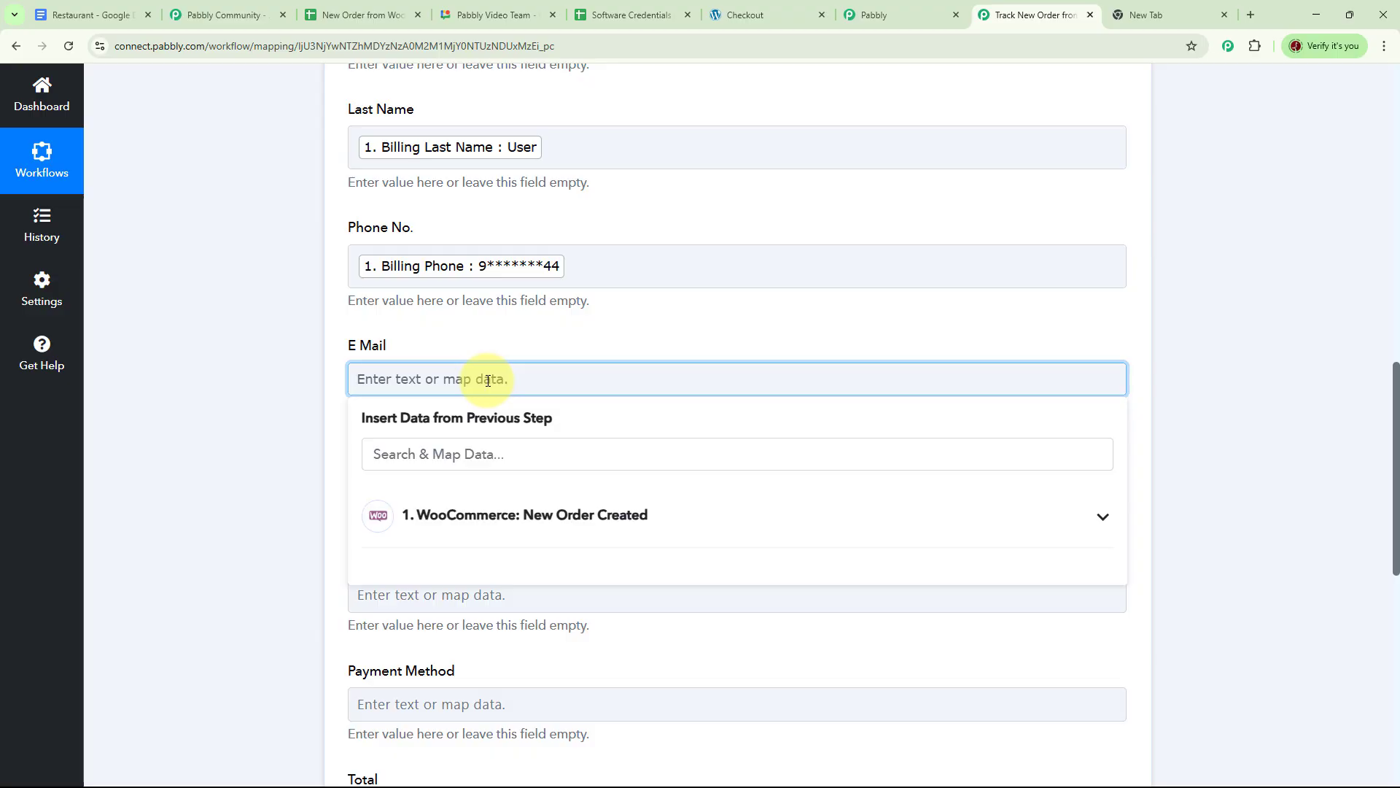
{"action": "left_click", "coordinate": [478, 453]}
{"action": "type", "text": "em"}
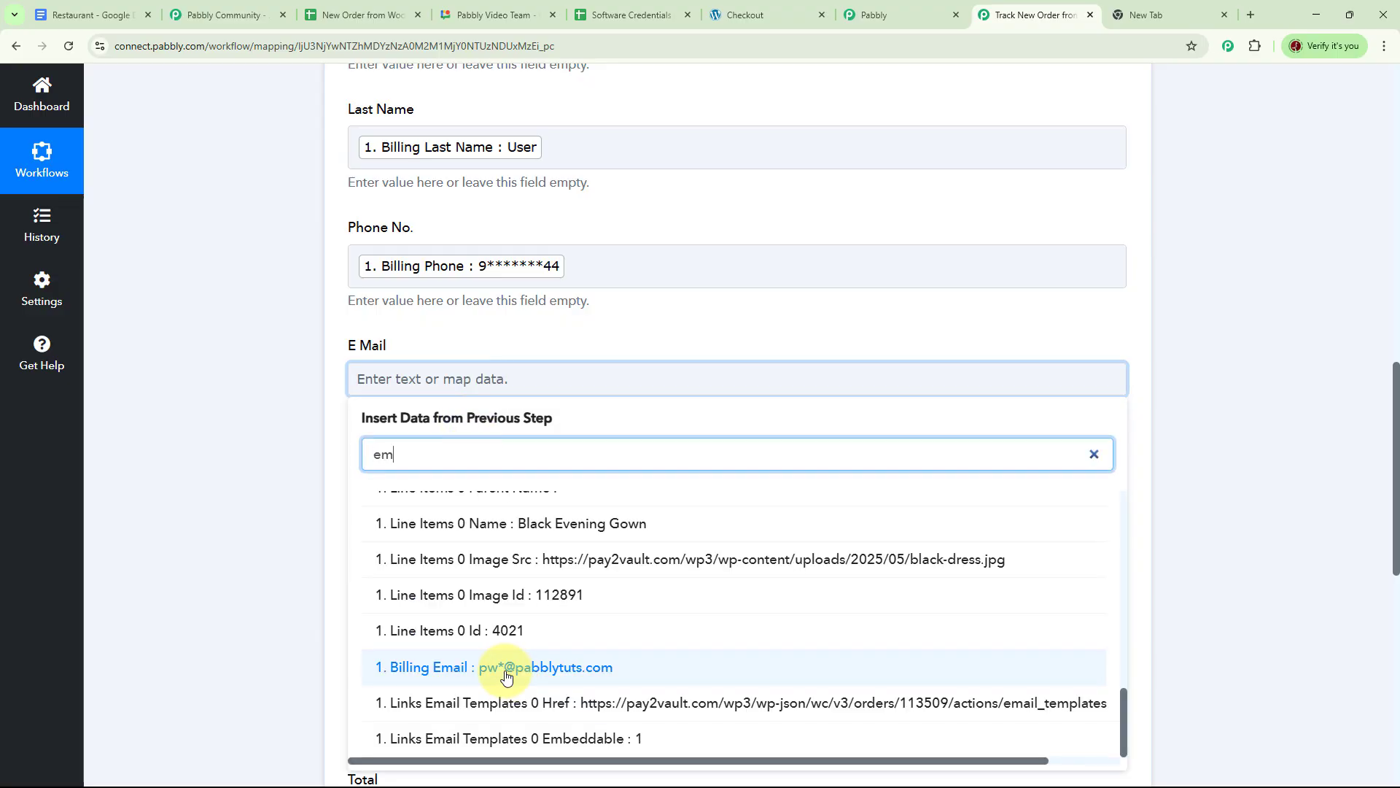
{"action": "left_click", "coordinate": [506, 676]}
{"action": "left_click", "coordinate": [195, 344]}
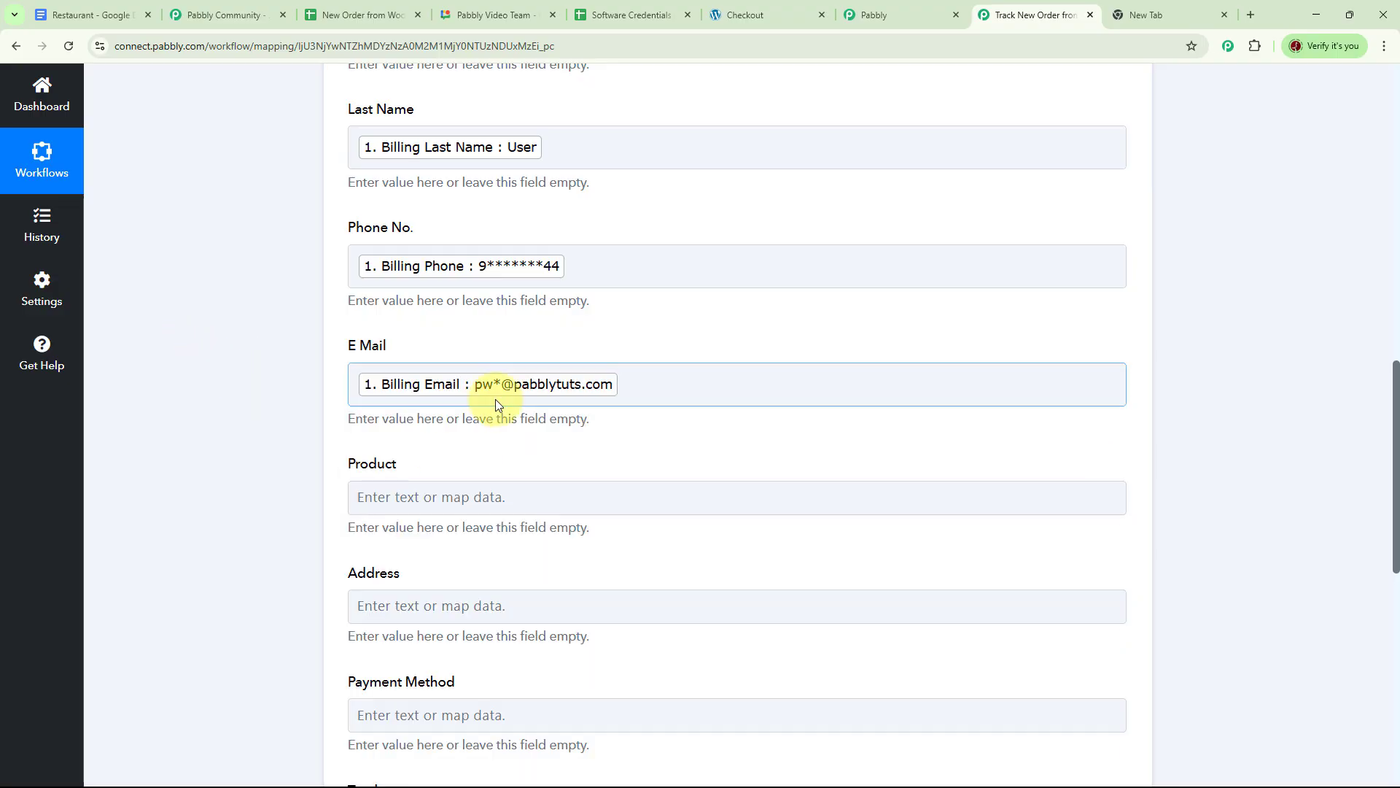
{"action": "scroll", "coordinate": [465, 438], "scroll_direction": "down", "scroll_amount": 1}
{"action": "left_click", "coordinate": [462, 430]}
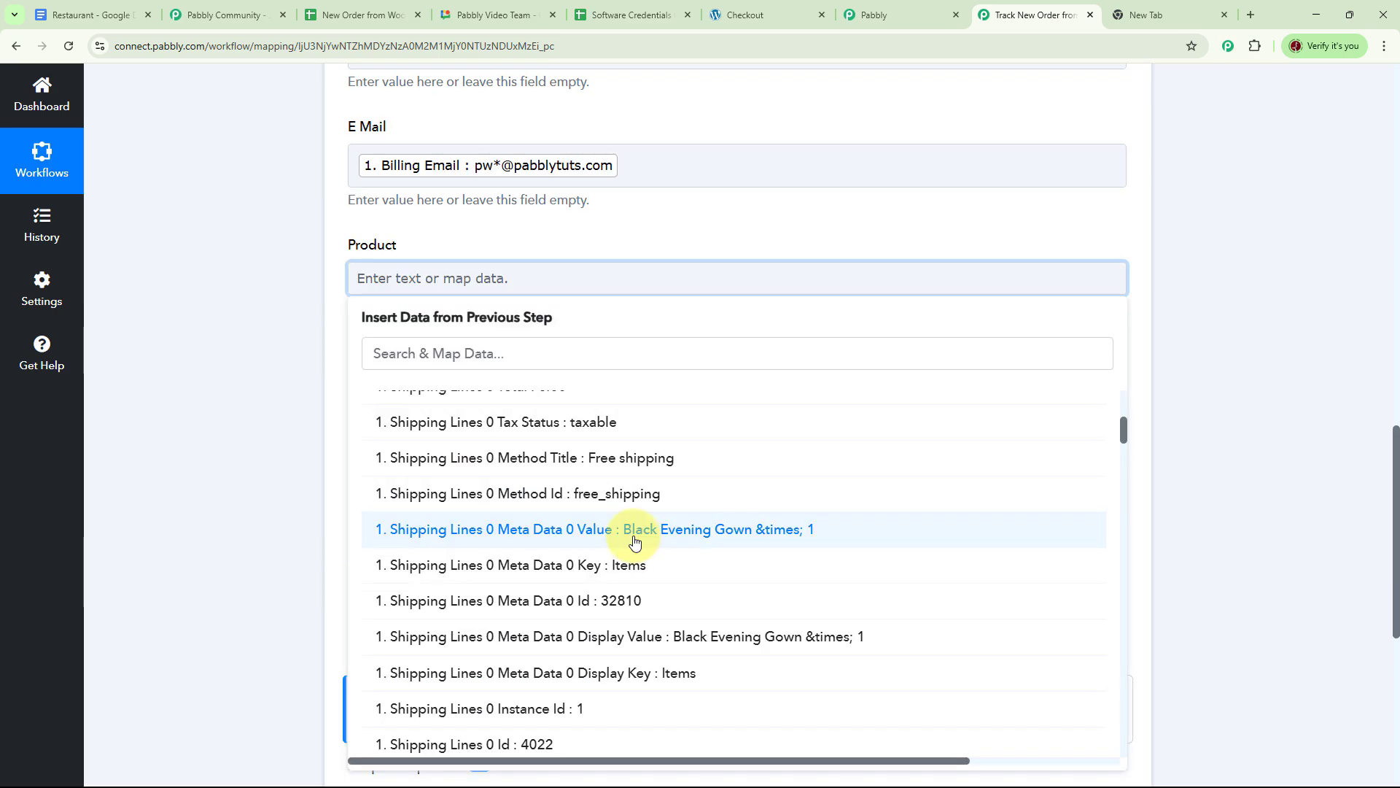
Map the ordered item into Product and Shipping Address 1, Address 2 and City into Address.
{"action": "left_click", "coordinate": [634, 541]}
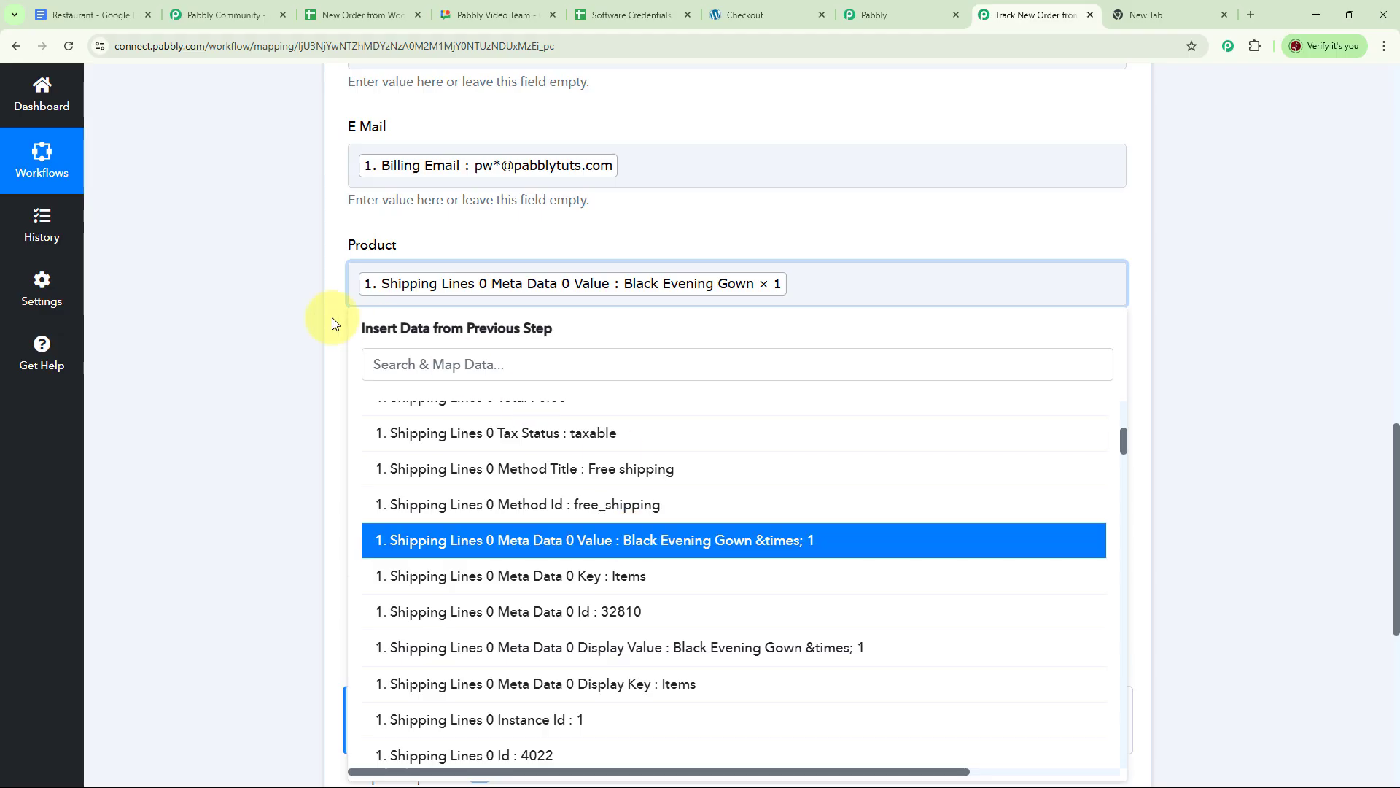
{"action": "left_click", "coordinate": [404, 361]}
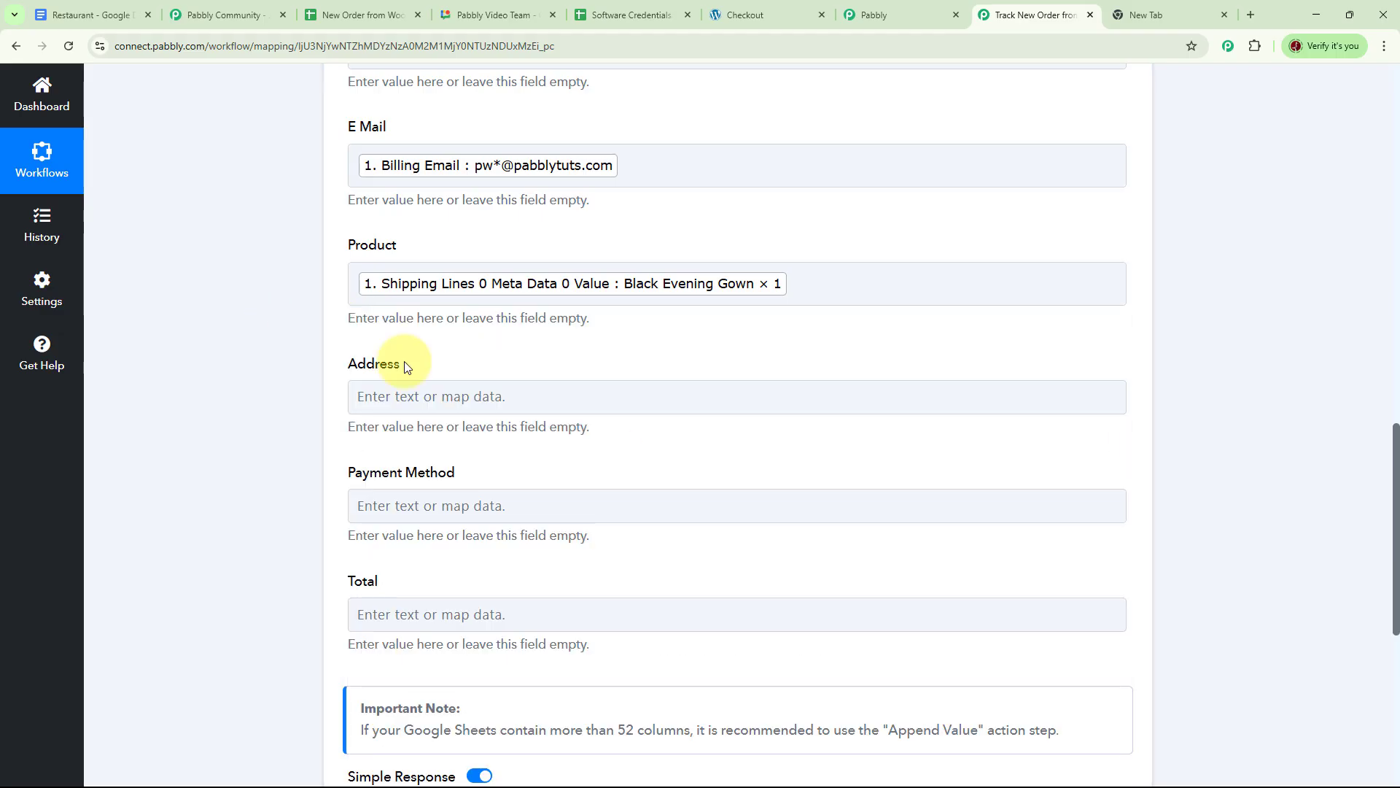
{"action": "left_click", "coordinate": [465, 397]}
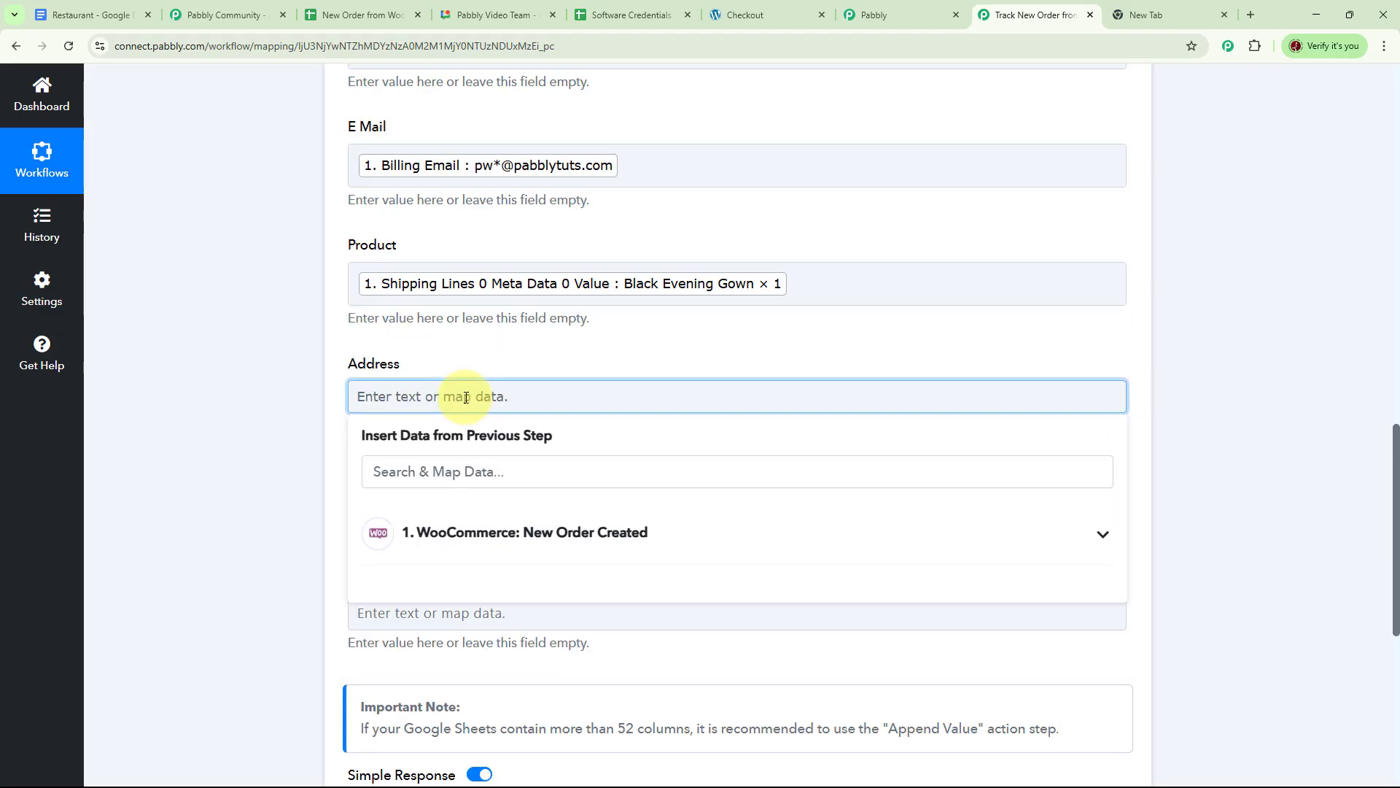
{"action": "left_click", "coordinate": [543, 532]}
{"action": "left_click", "coordinate": [570, 565]}
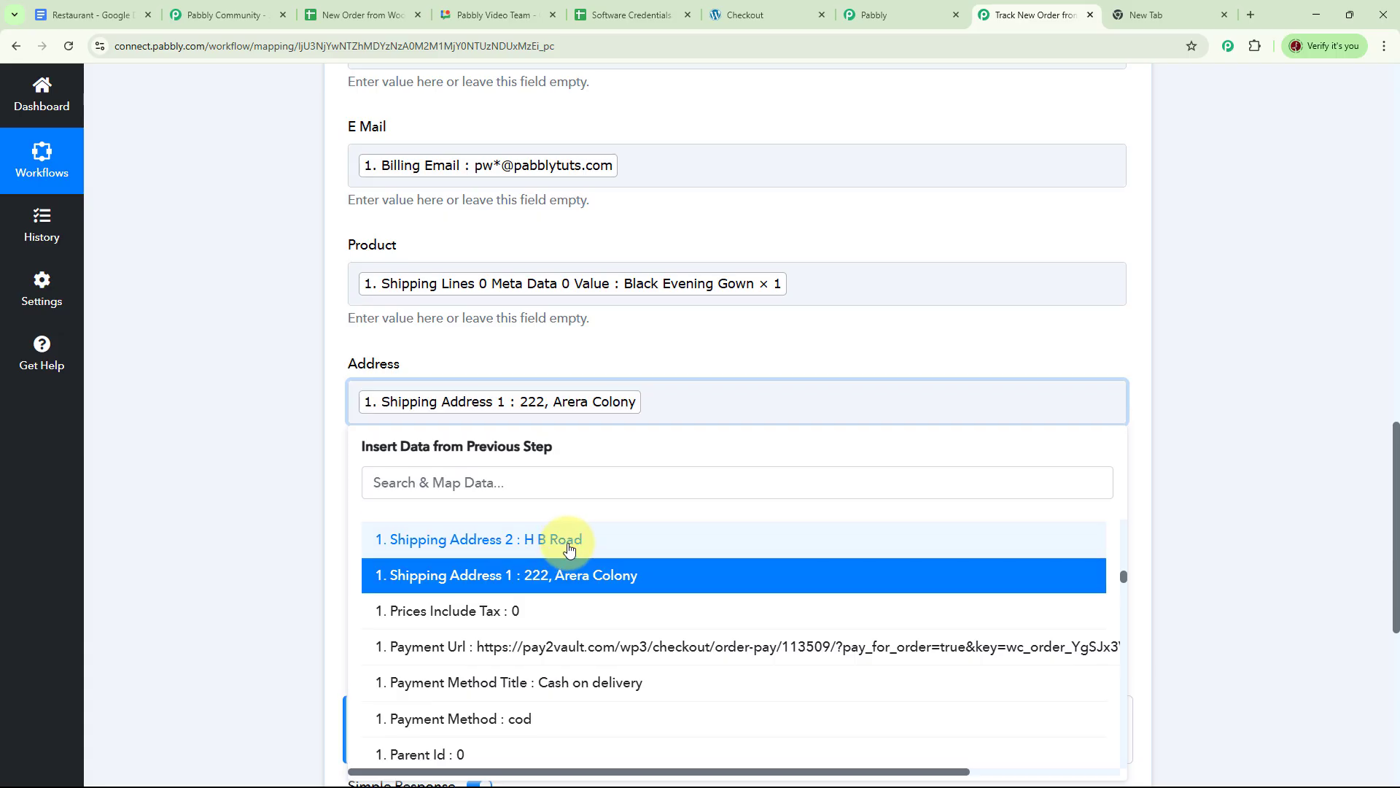
{"action": "left_click", "coordinate": [569, 548]}
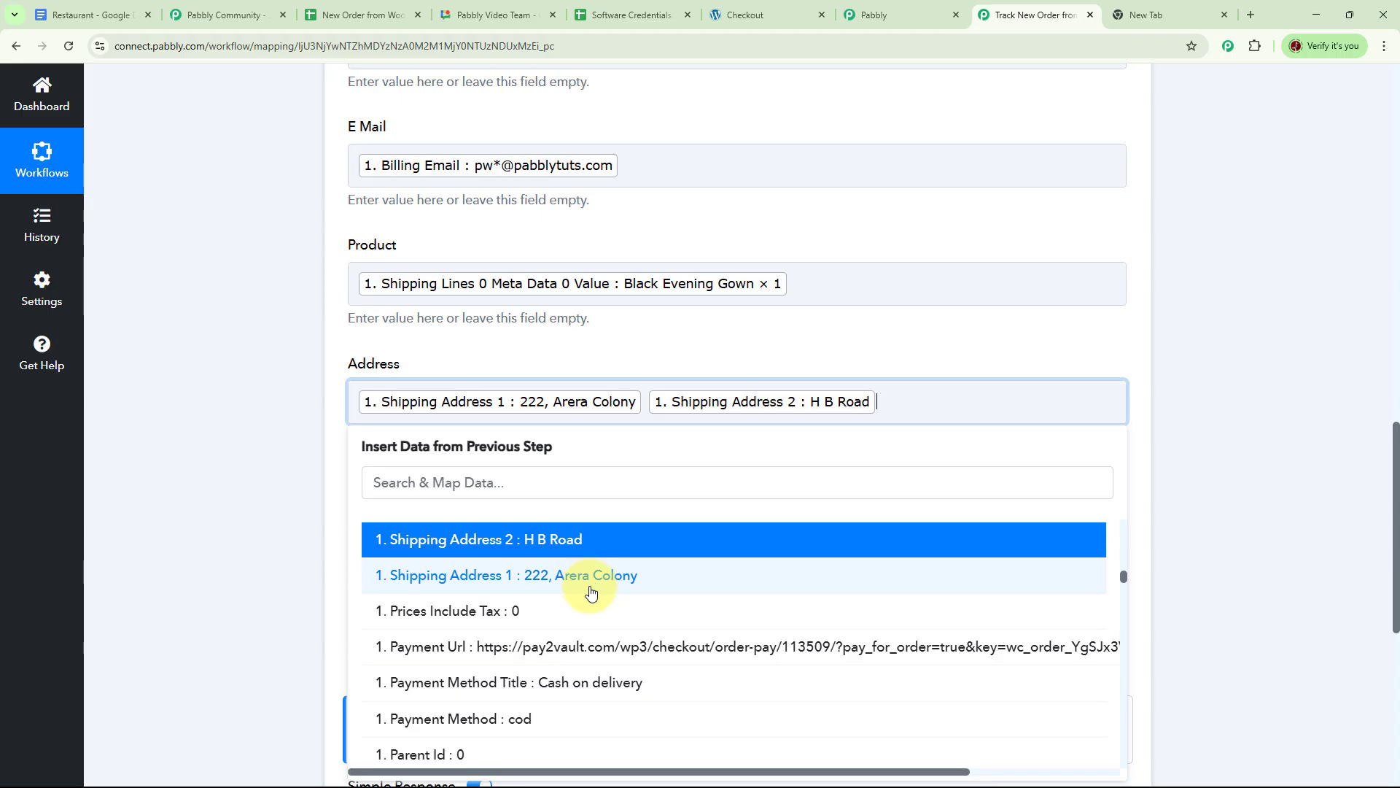
{"action": "scroll", "coordinate": [528, 587], "scroll_direction": "up", "scroll_amount": 1}
{"action": "left_click", "coordinate": [528, 583]}
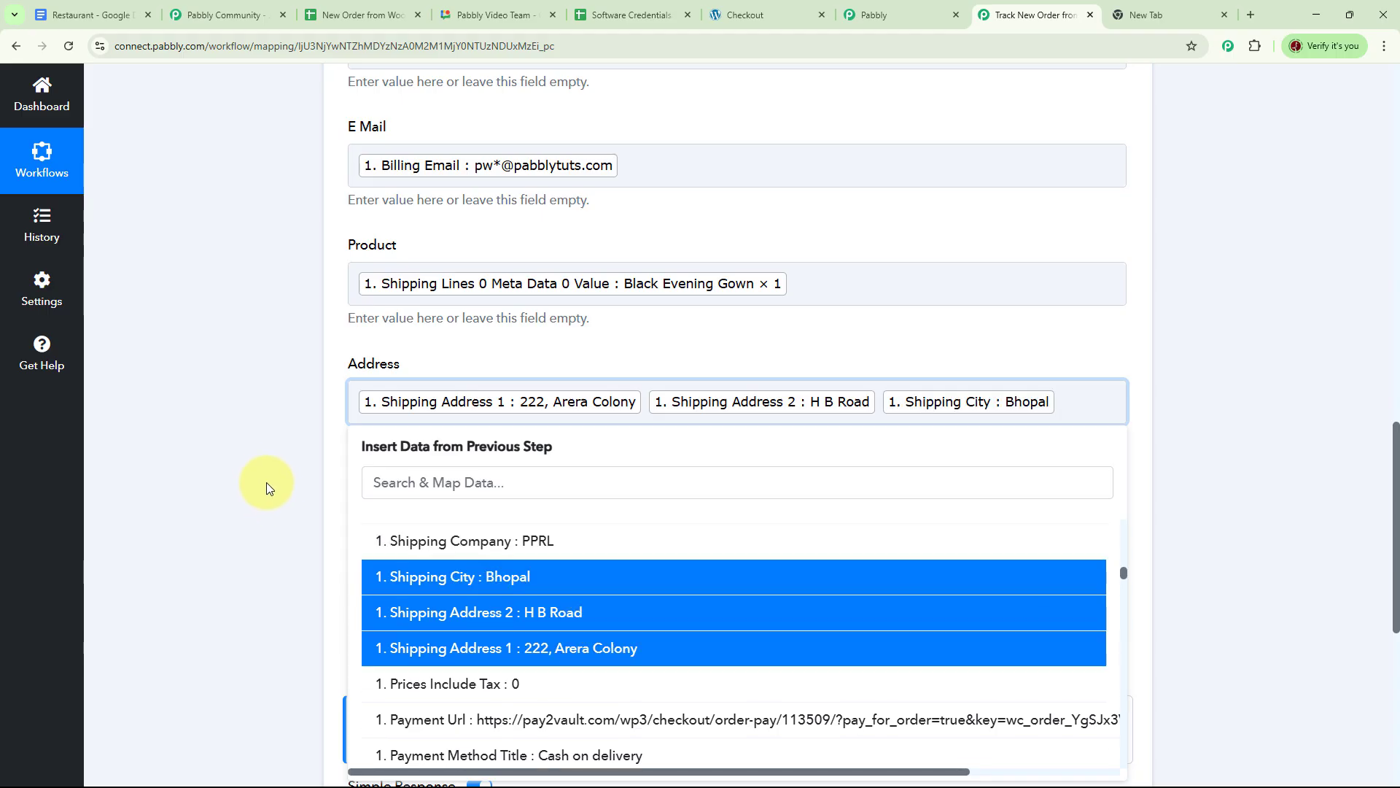
{"action": "left_click", "coordinate": [260, 472]}
Map Payment Method Title into Payment Method and the order Total into Total.
{"action": "left_click", "coordinate": [509, 517]}
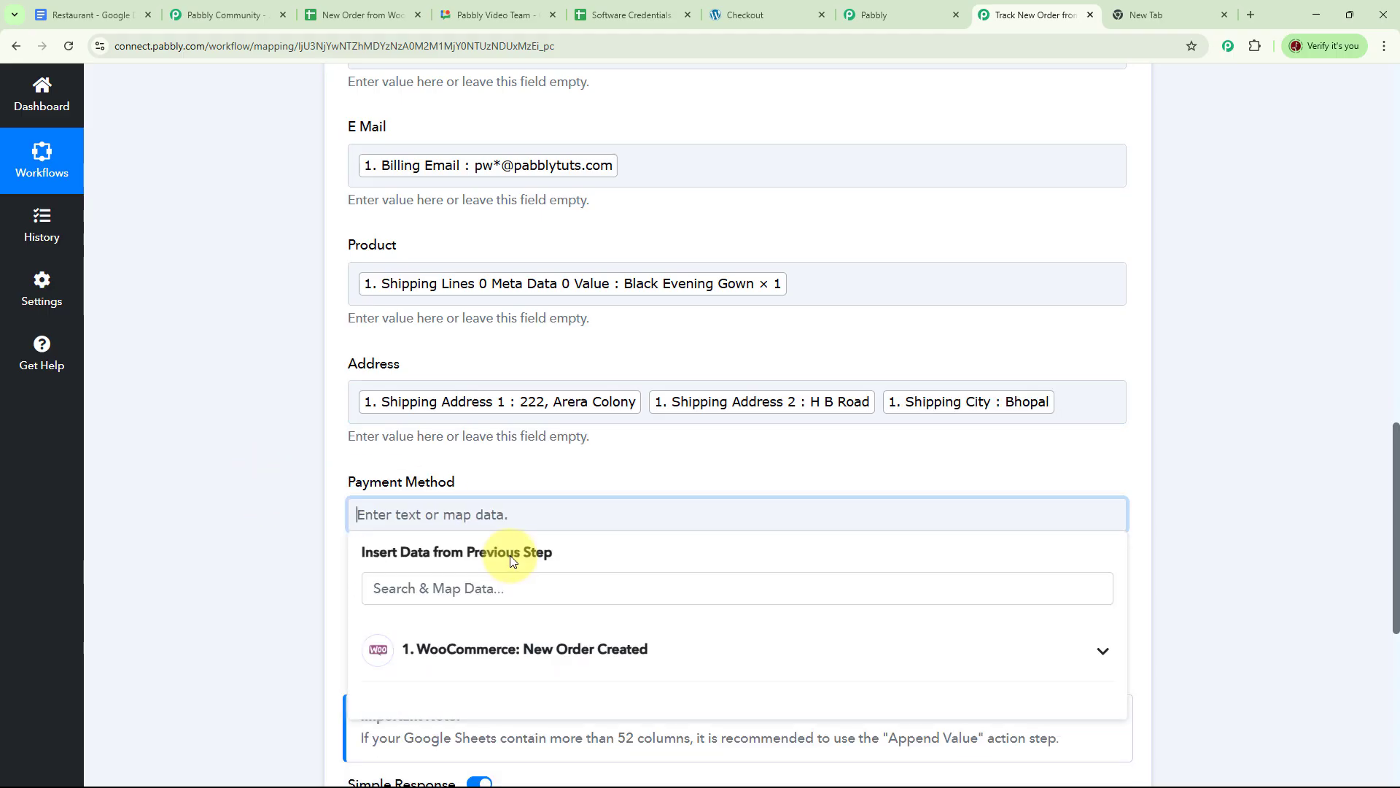
{"action": "left_click", "coordinate": [537, 652]}
{"action": "left_click", "coordinate": [598, 584]}
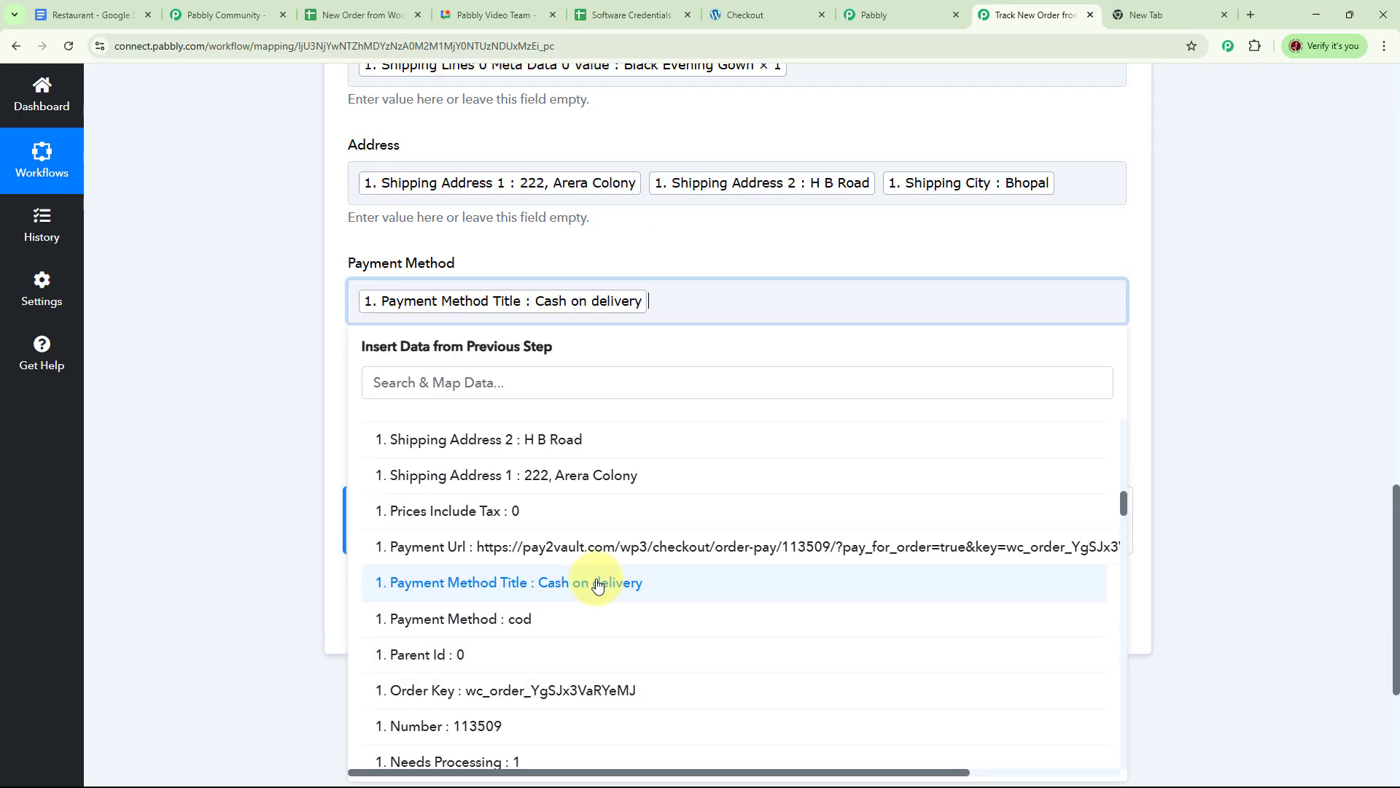
{"action": "left_click", "coordinate": [197, 385]}
{"action": "left_click", "coordinate": [484, 416]}
{"action": "left_click", "coordinate": [483, 416]}
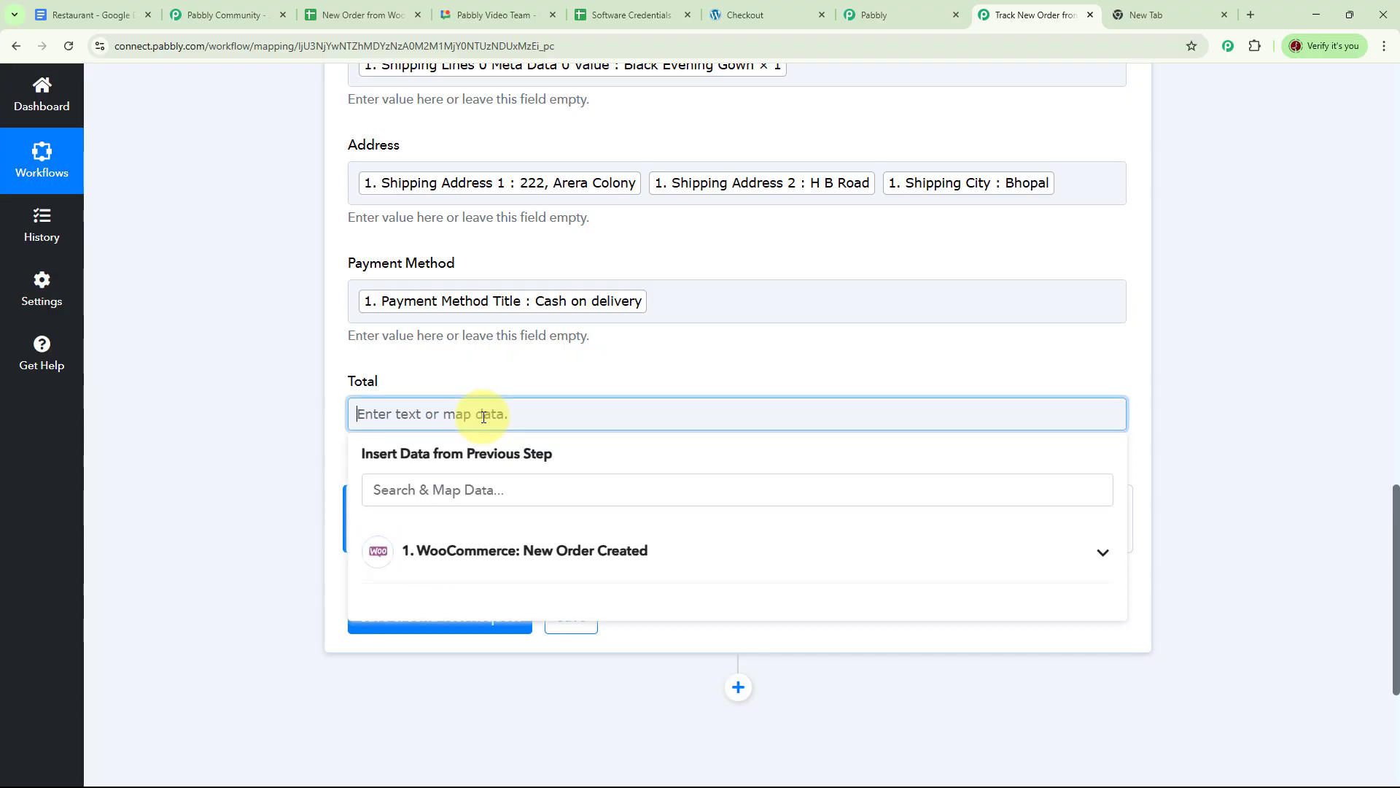
{"action": "left_click", "coordinate": [556, 555]}
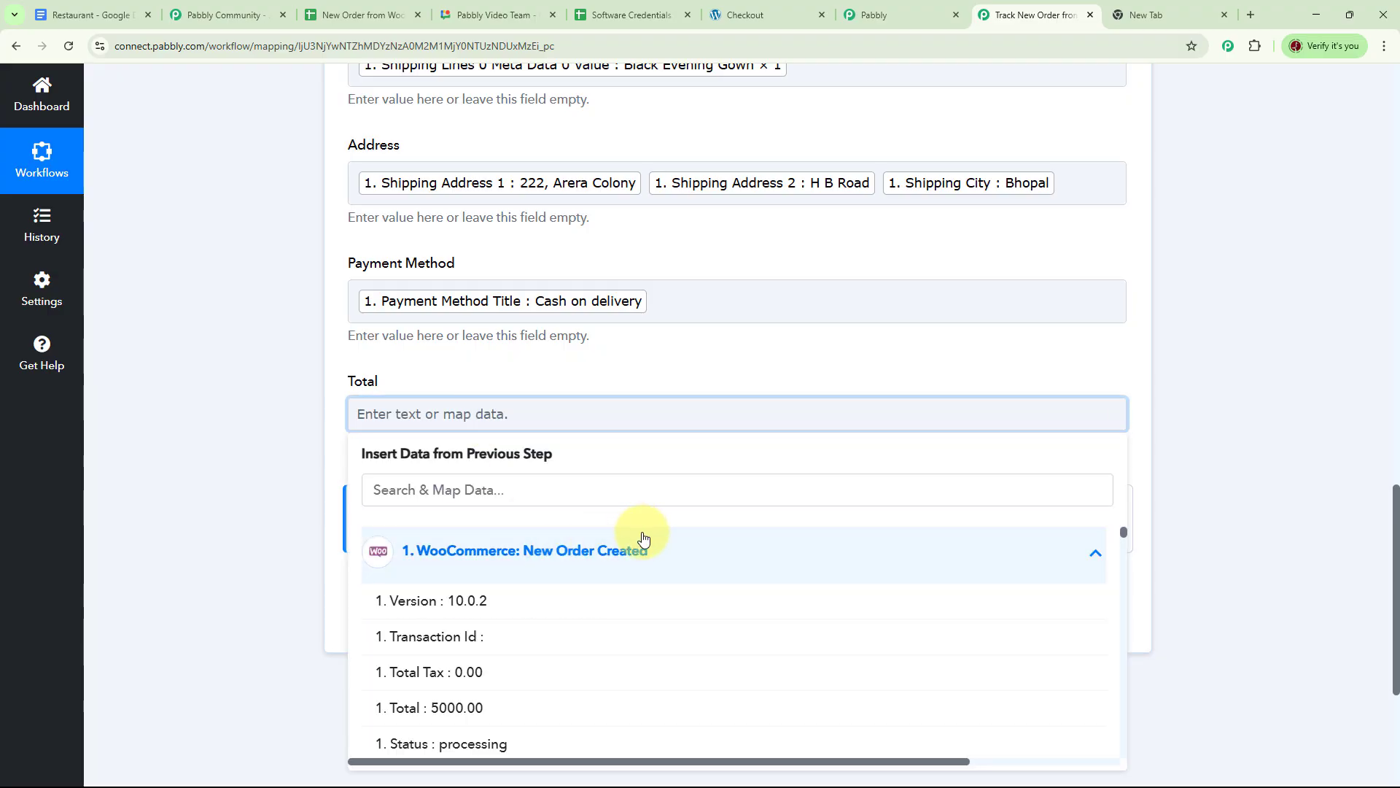
{"action": "scroll", "coordinate": [449, 646], "scroll_direction": "down", "scroll_amount": 1}
{"action": "left_click", "coordinate": [449, 647]}
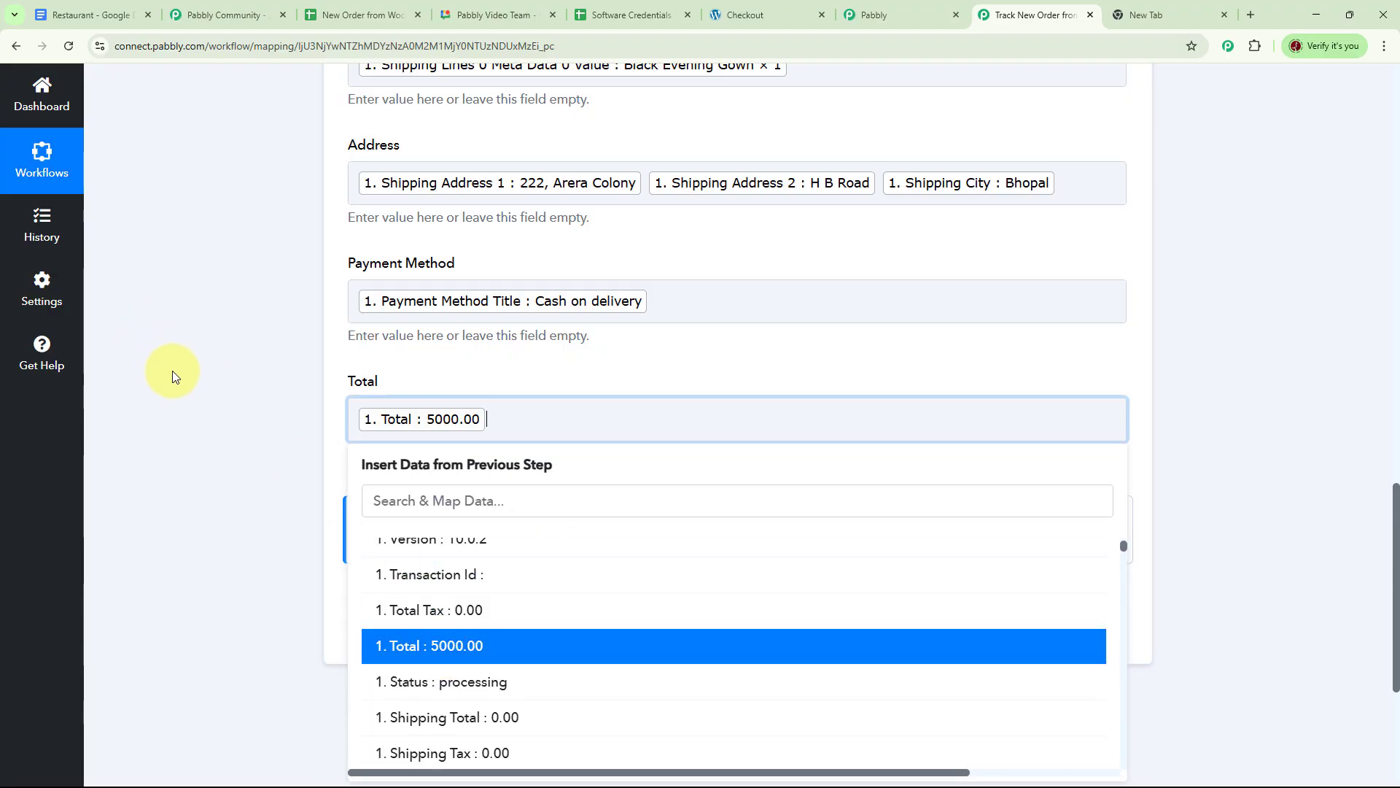
{"action": "left_click", "coordinate": [331, 441]}
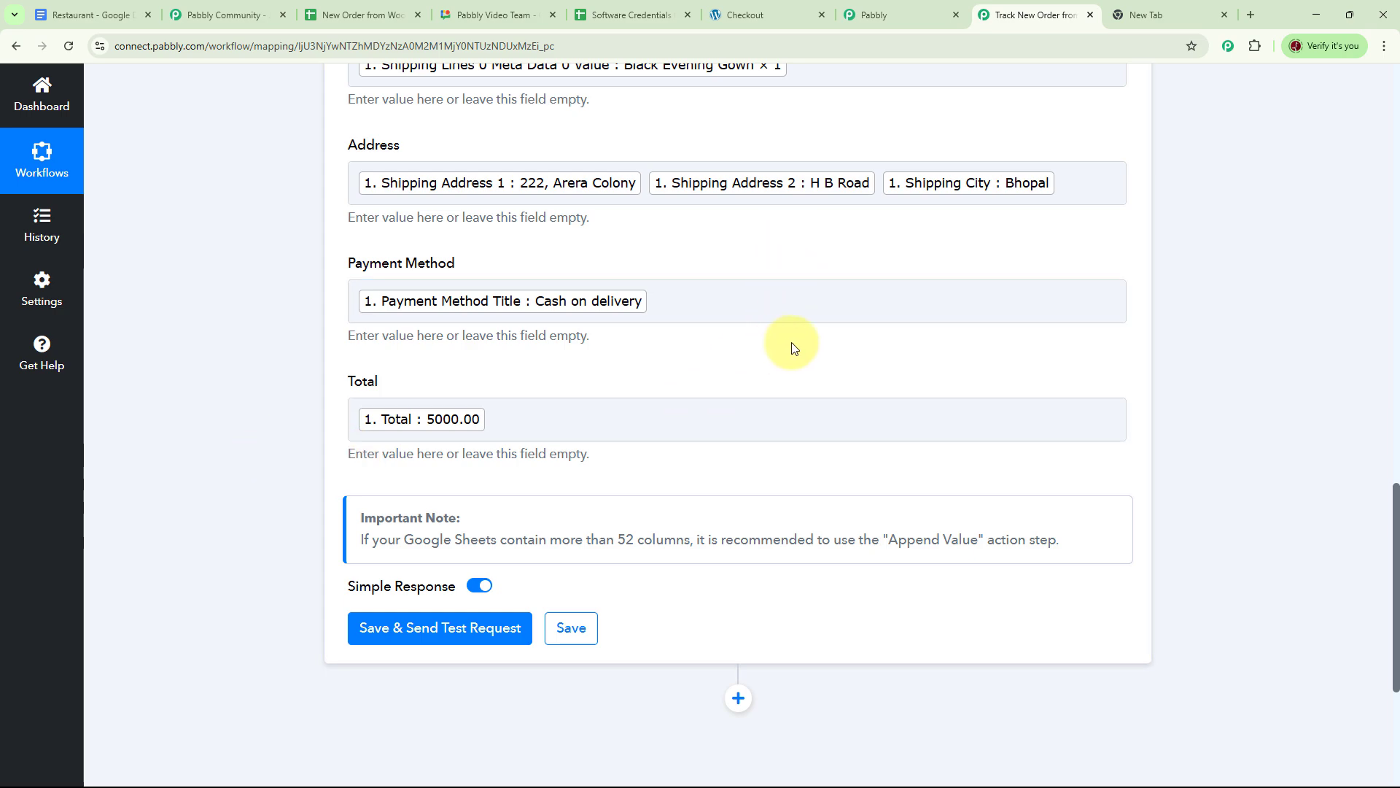
Save the Google Sheets action and send a test, confirming the gown order landed in row 4.
{"action": "left_click", "coordinate": [429, 640]}
{"action": "scroll", "coordinate": [1088, 422], "scroll_direction": "down", "scroll_amount": 5}
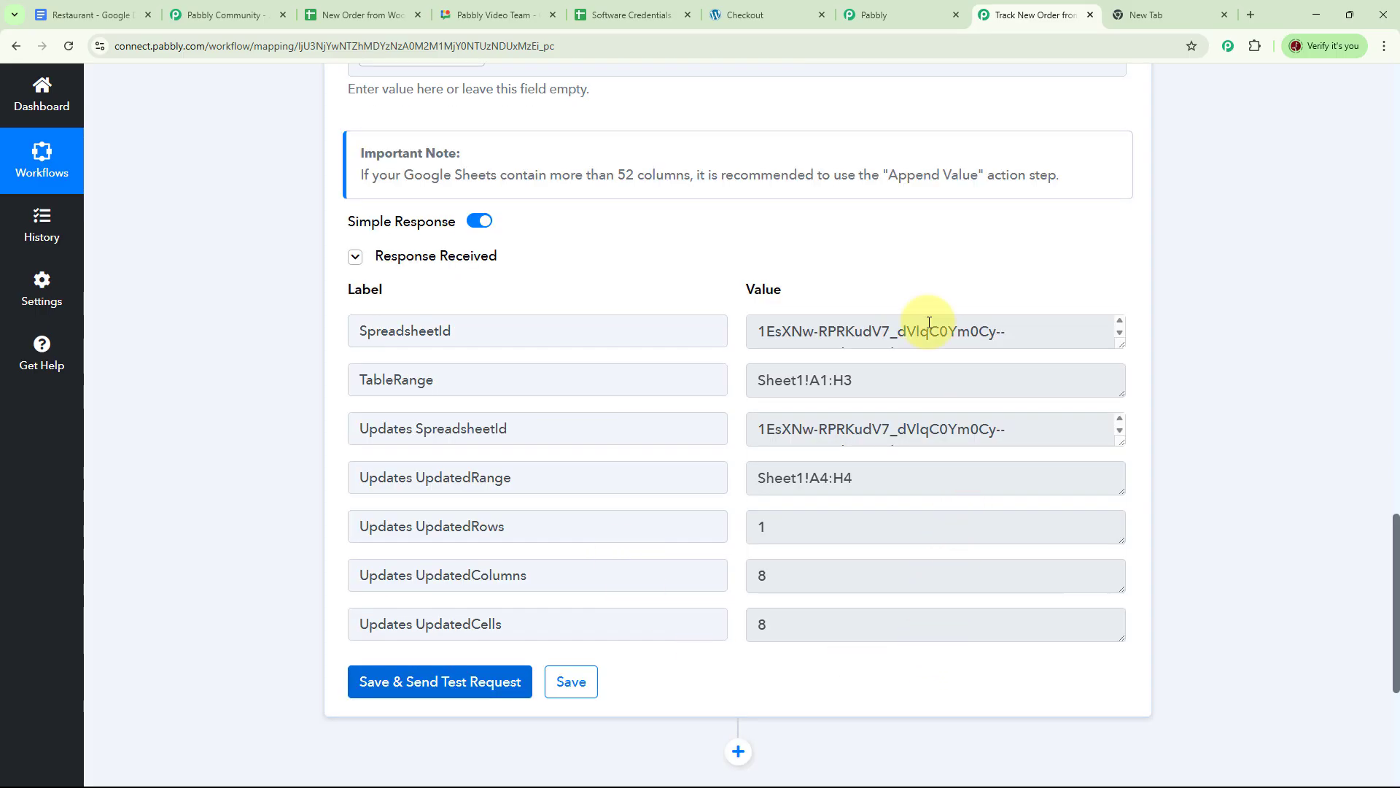
{"action": "left_click", "coordinate": [339, 15]}
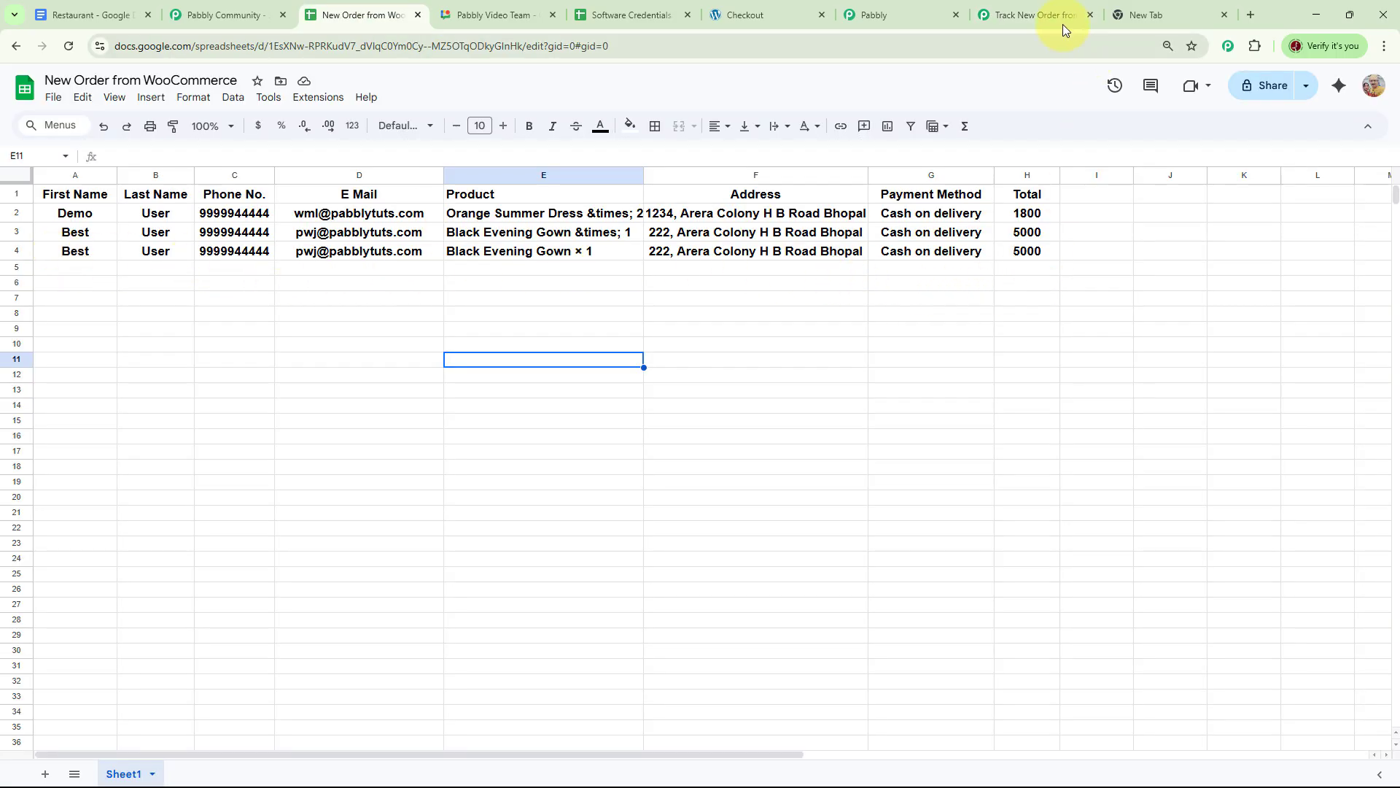
{"action": "left_click", "coordinate": [1036, 15]}
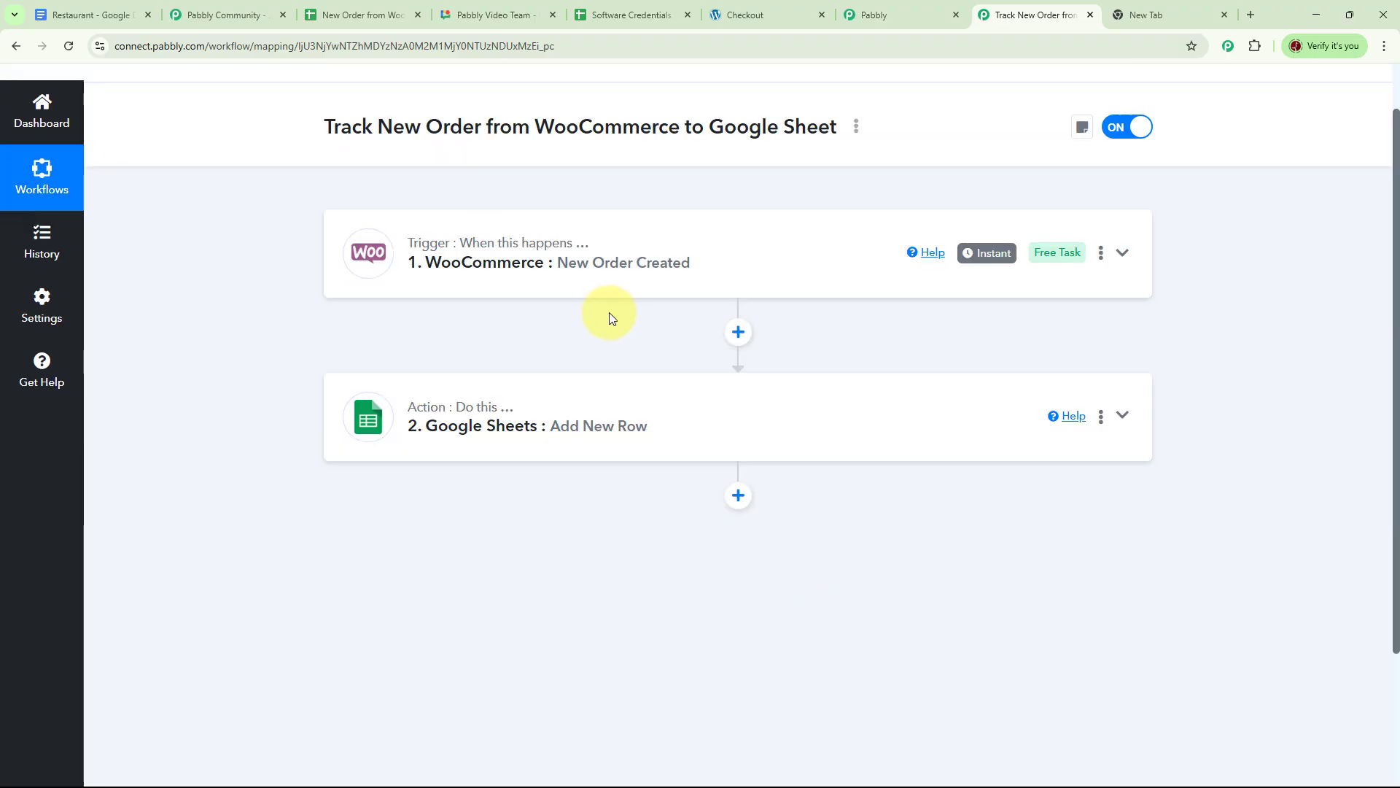
{"action": "mouse_move", "coordinate": [500, 251]}
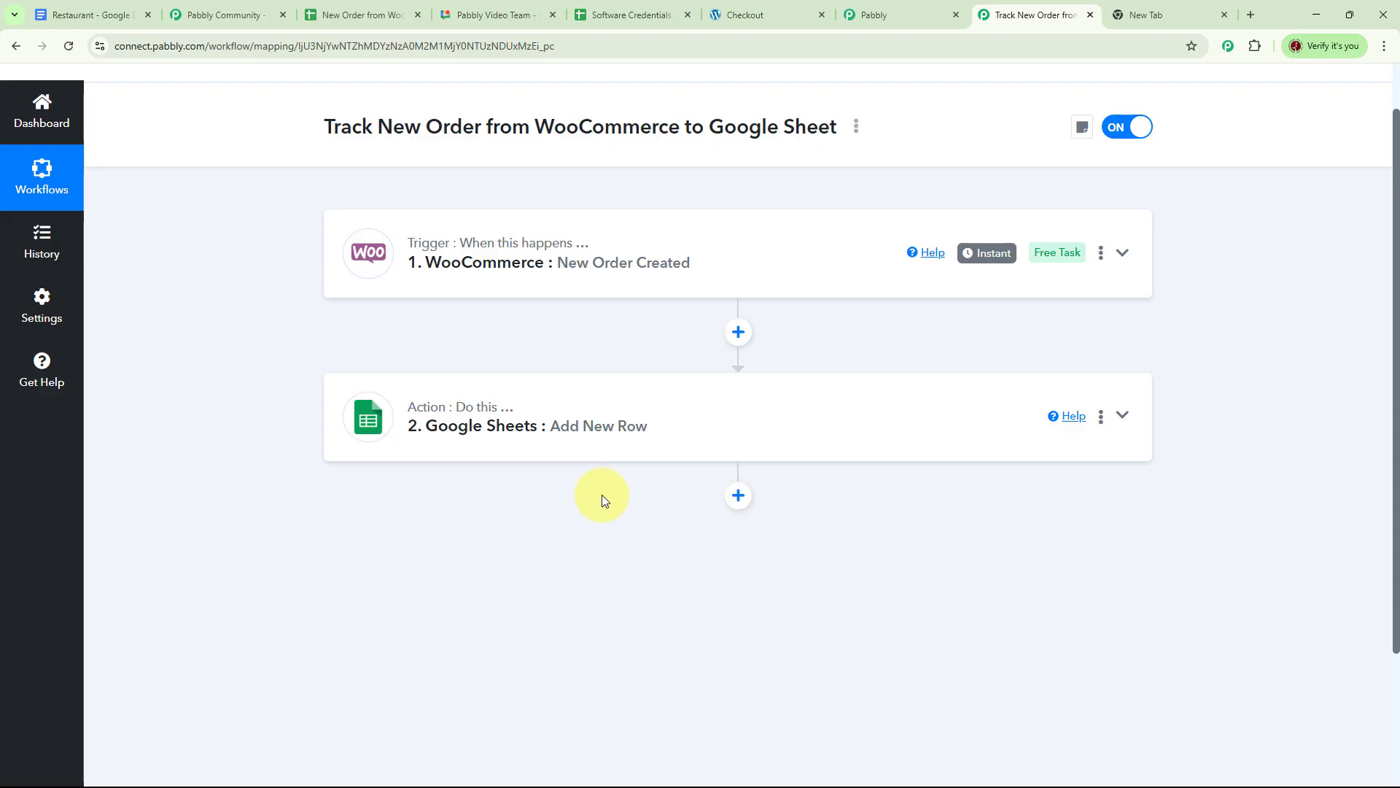
{"action": "left_click", "coordinate": [856, 126]}
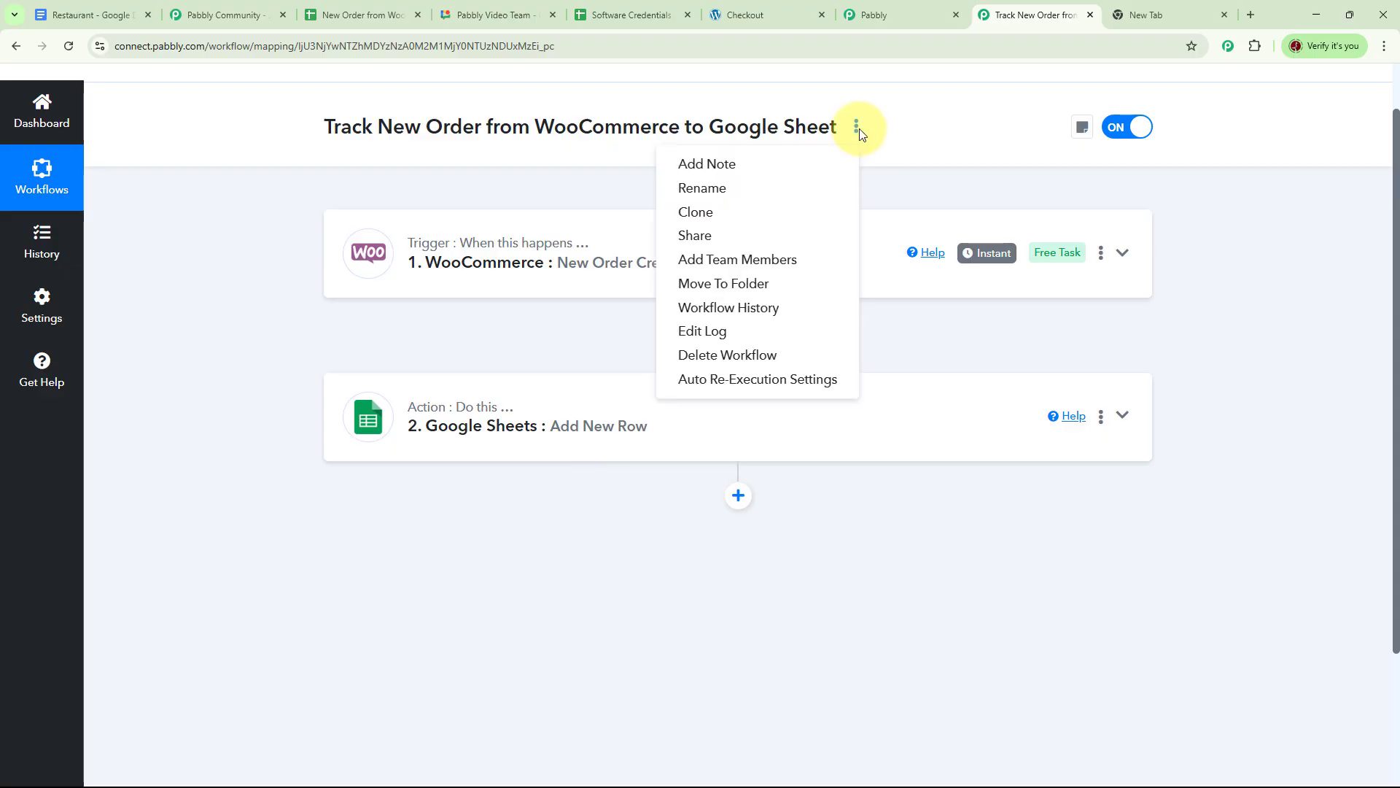
{"action": "left_click", "coordinate": [719, 237]}
{"action": "left_click", "coordinate": [934, 449]}
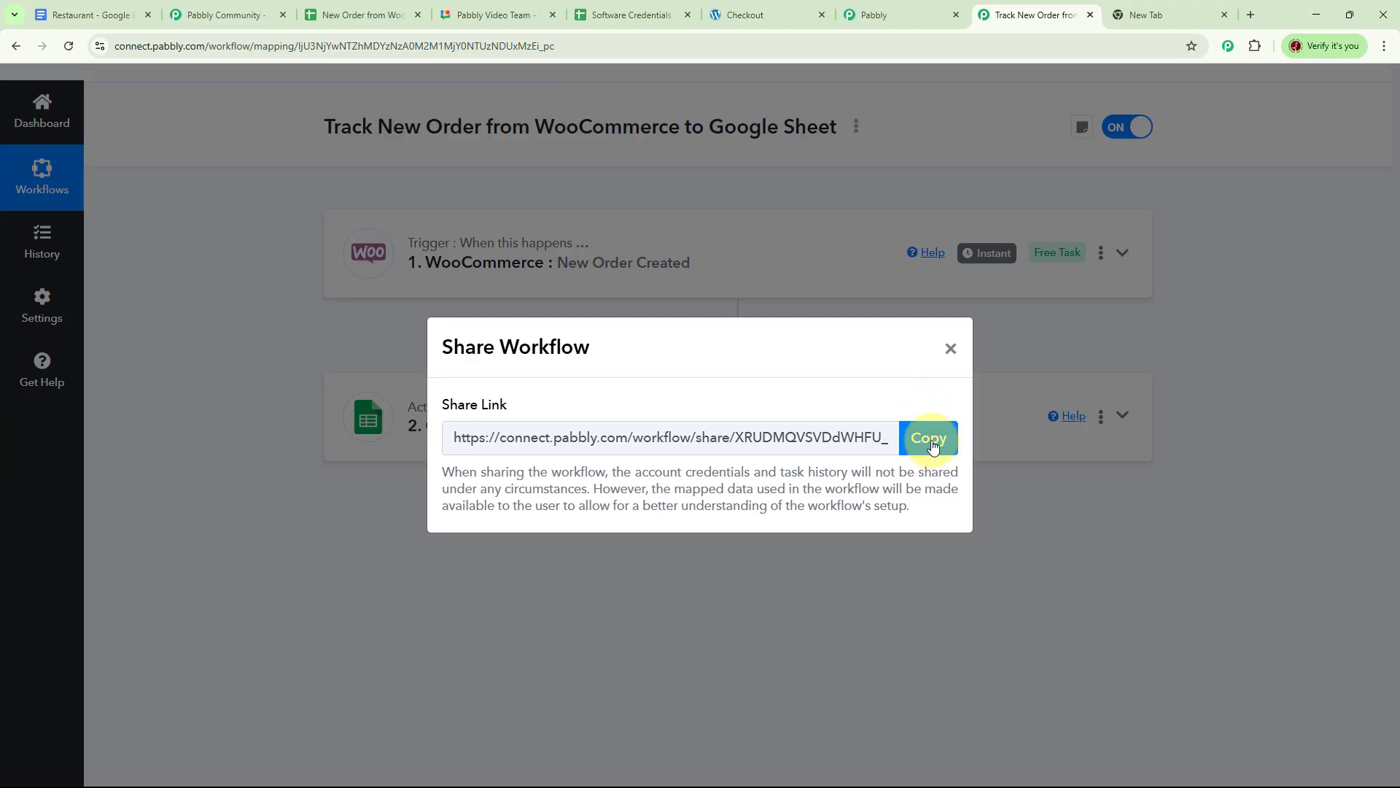
{"action": "left_click", "coordinate": [934, 446]}
{"action": "left_click", "coordinate": [951, 348]}
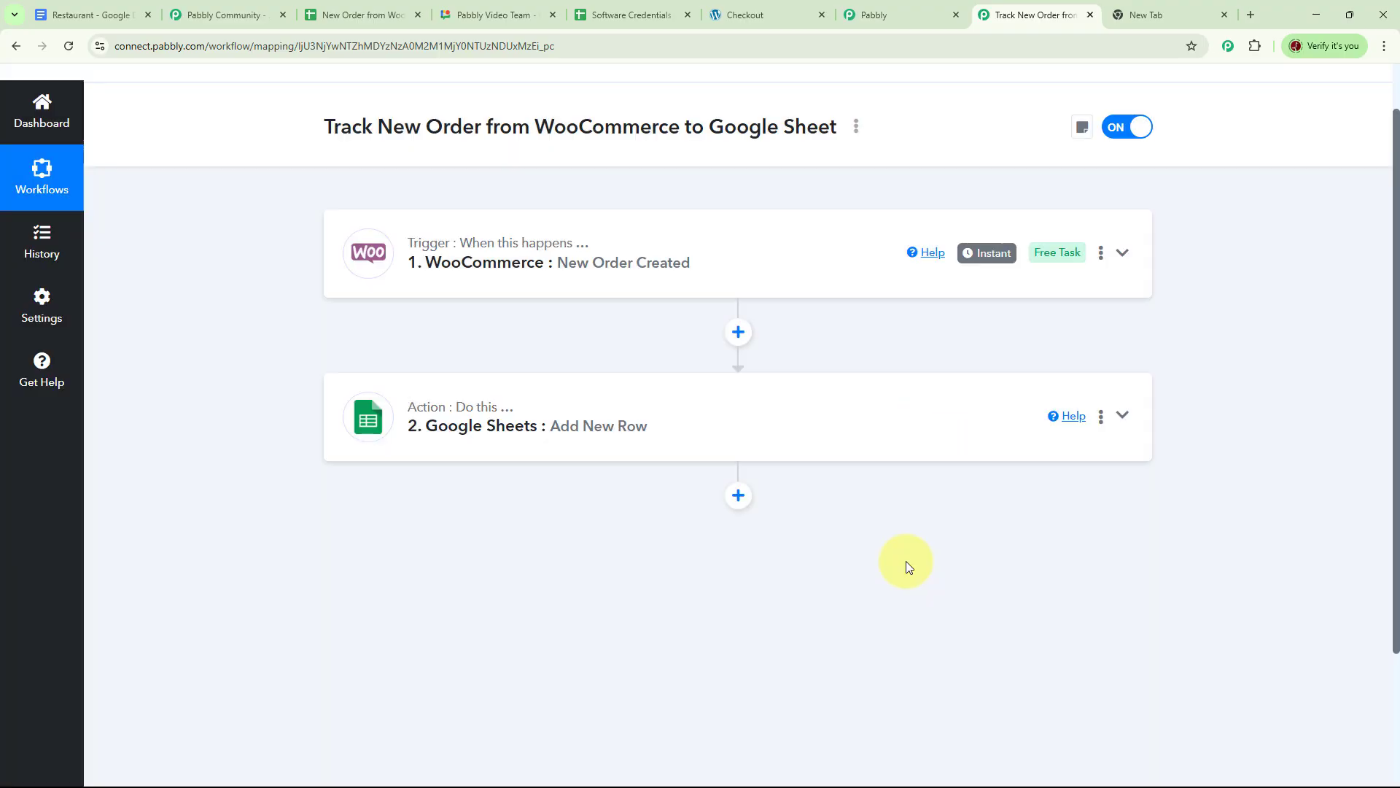